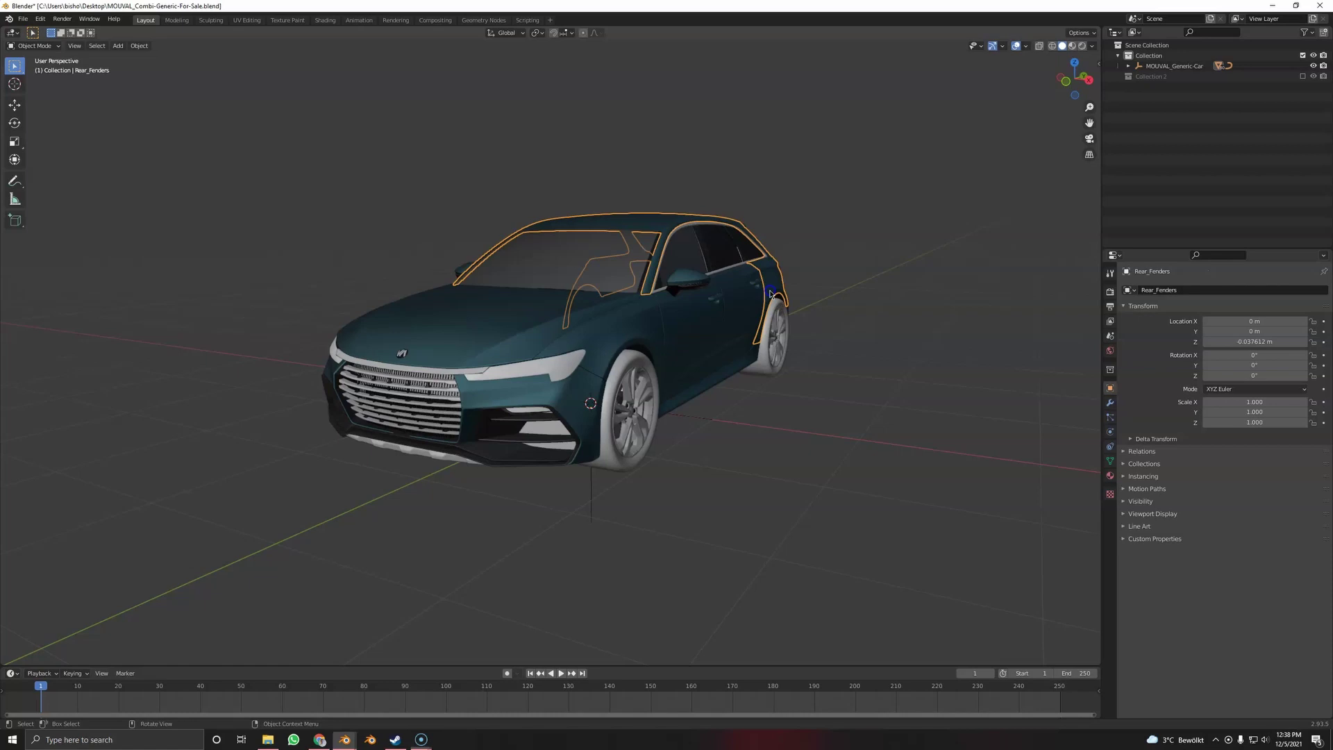
Show the viewport in rendered shading and set the scene's render engine to Cycles
key(z)
click(773, 153)
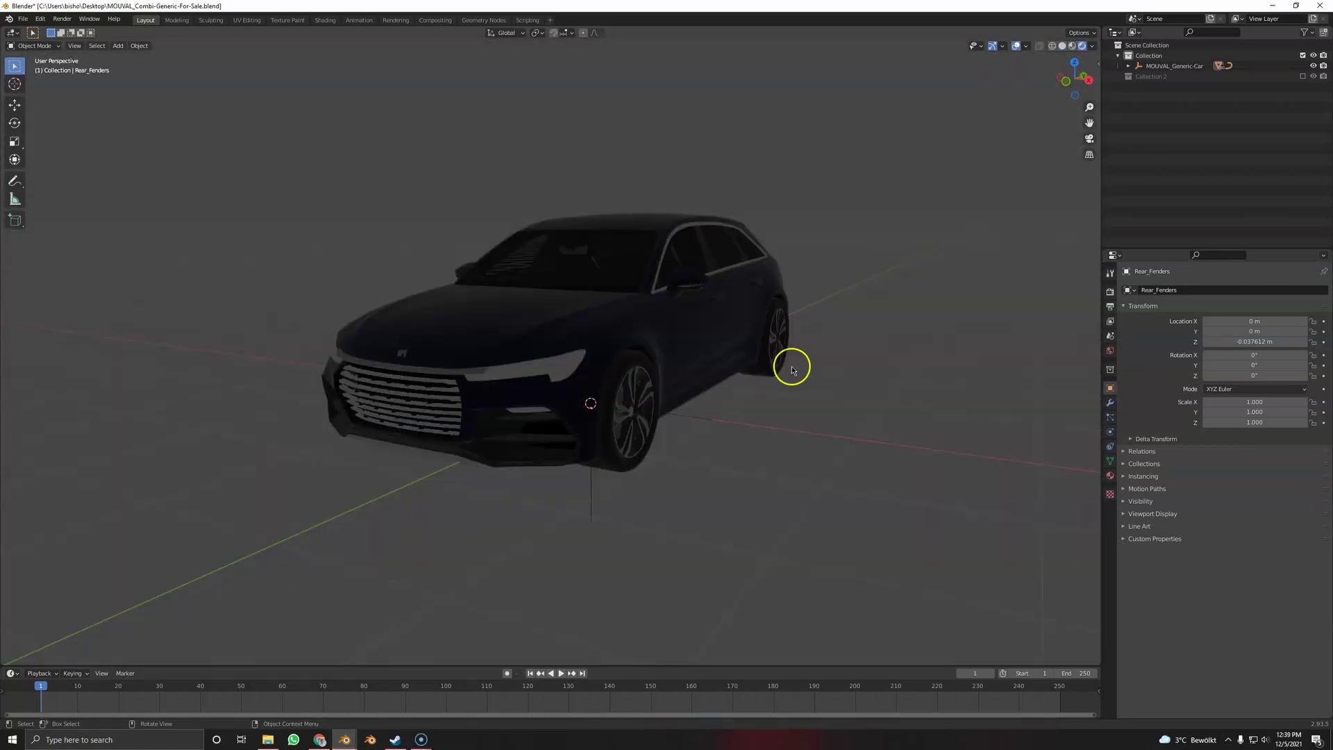
middle_drag(447, 301, 924, 309)
click(1111, 292)
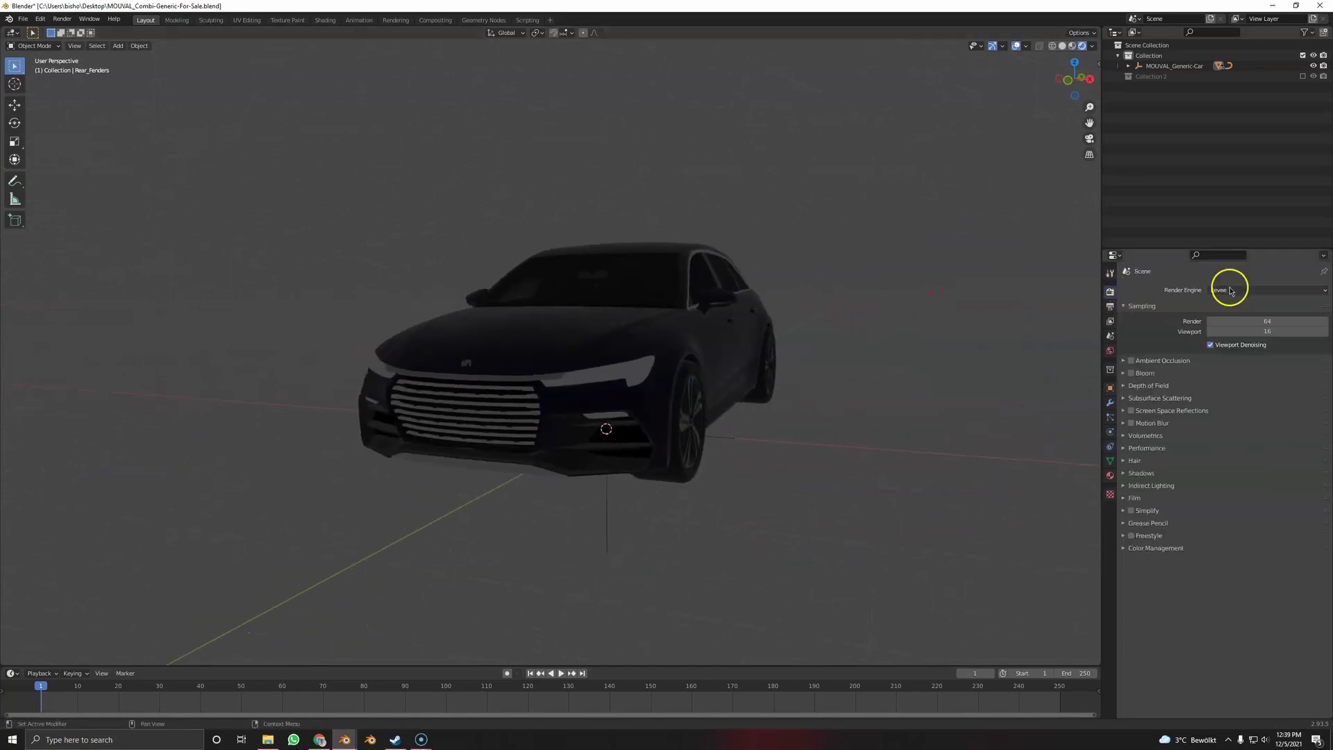
click(1231, 290)
click(1225, 320)
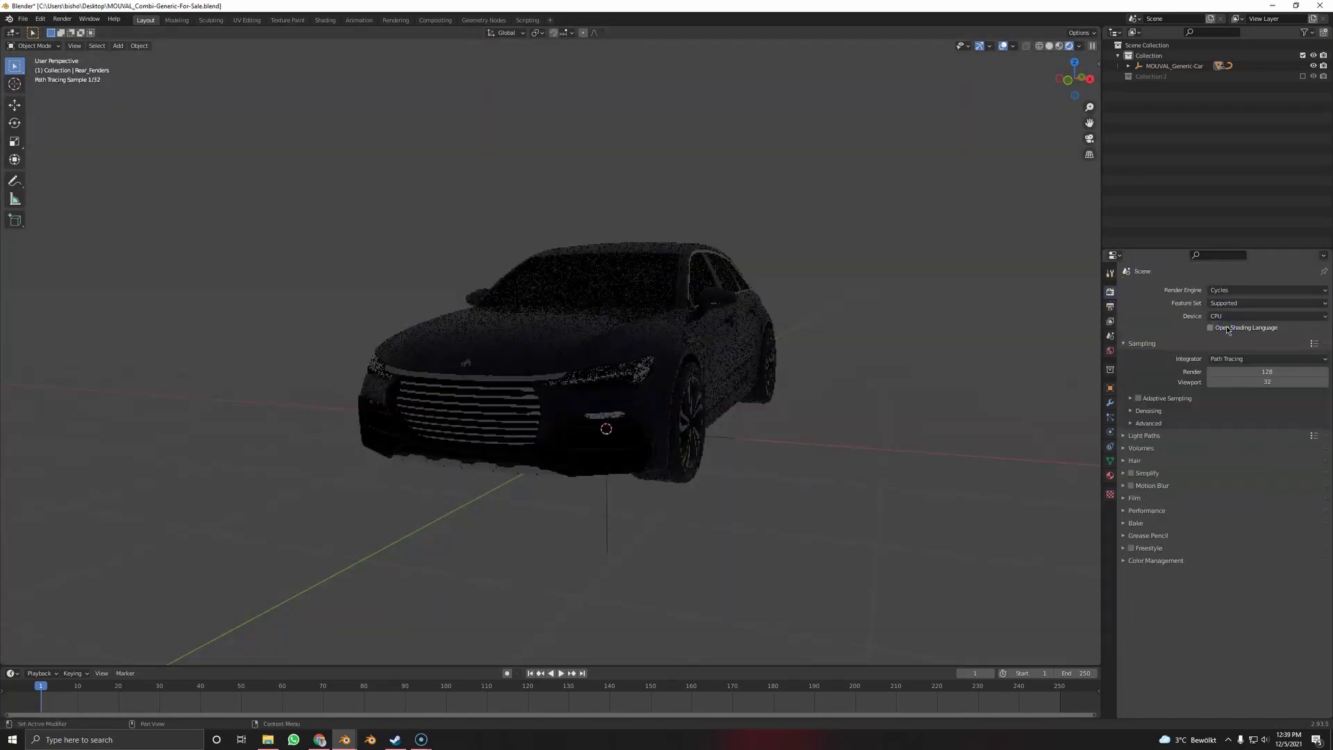
Set the render device to GPU Compute and choose OptiX for the Cycles render devices in the system preferences
click(1225, 317)
click(1222, 329)
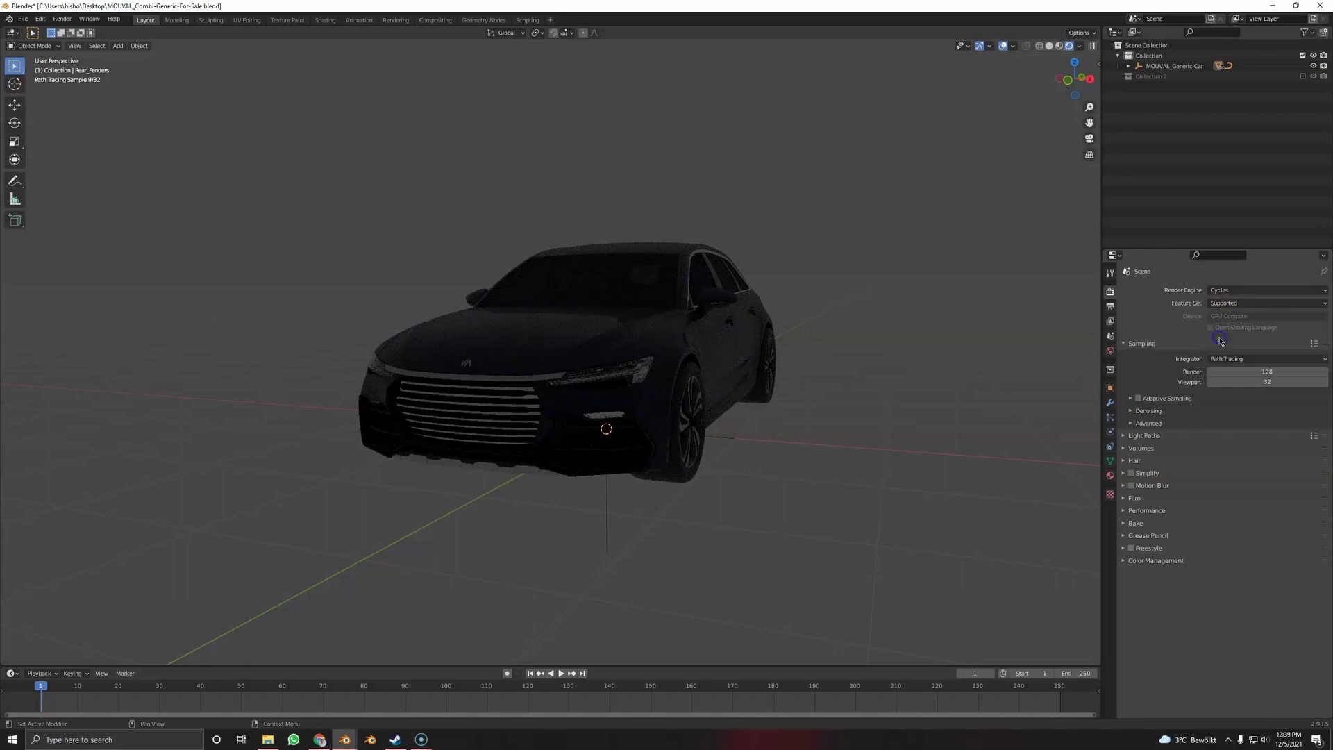
click(23, 19)
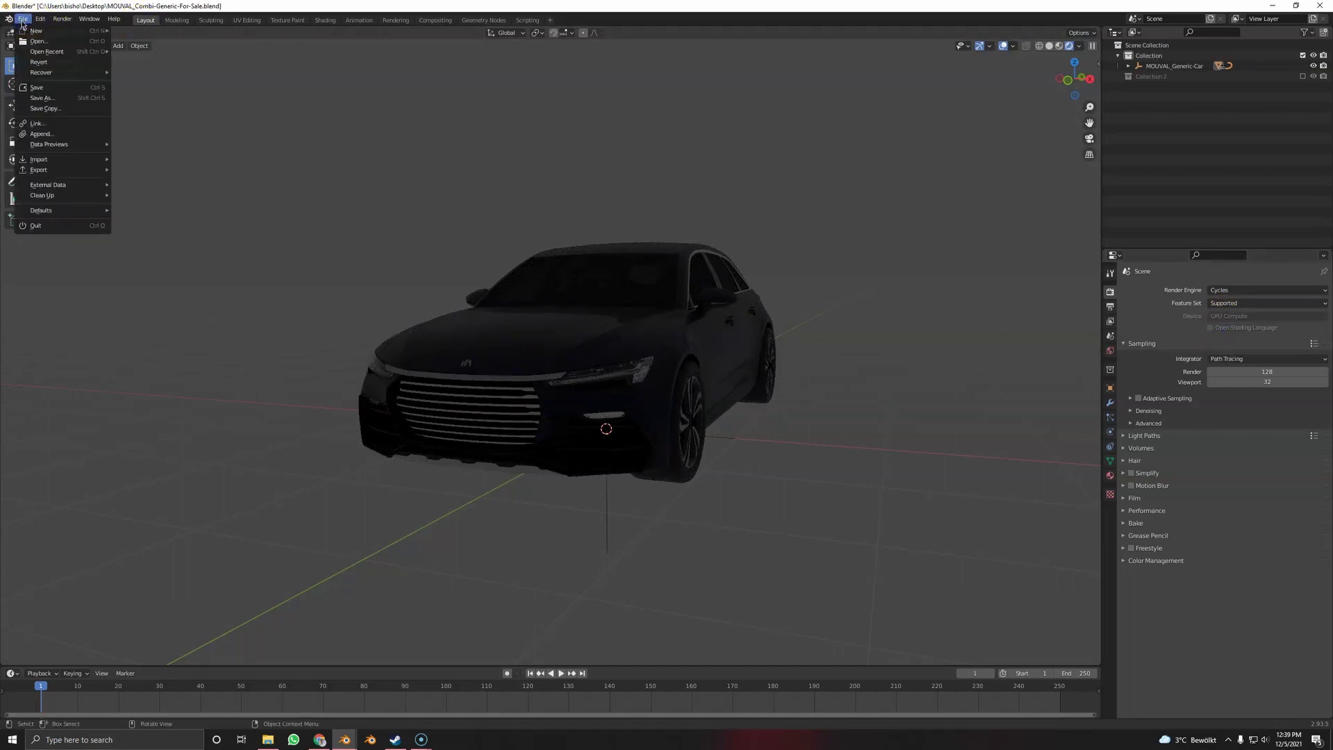
mouse_move(40, 19)
click(70, 168)
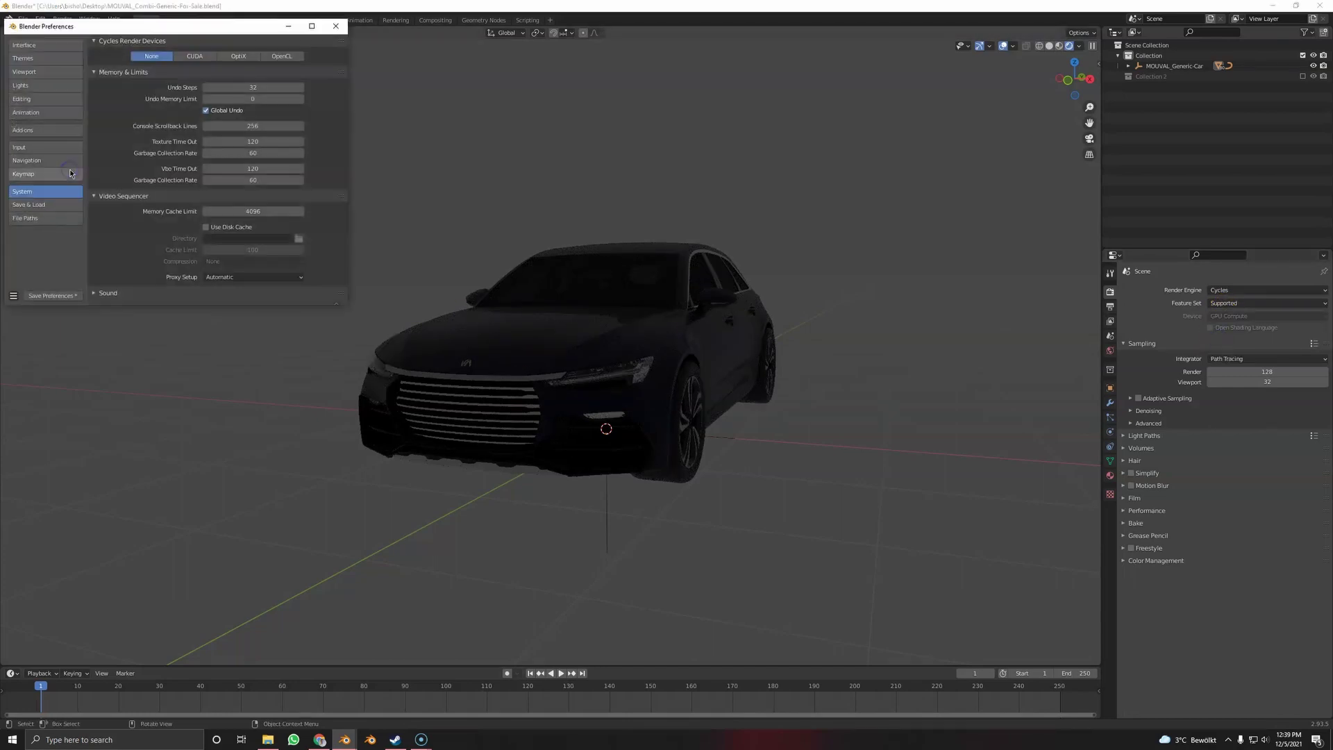
click(236, 56)
click(340, 26)
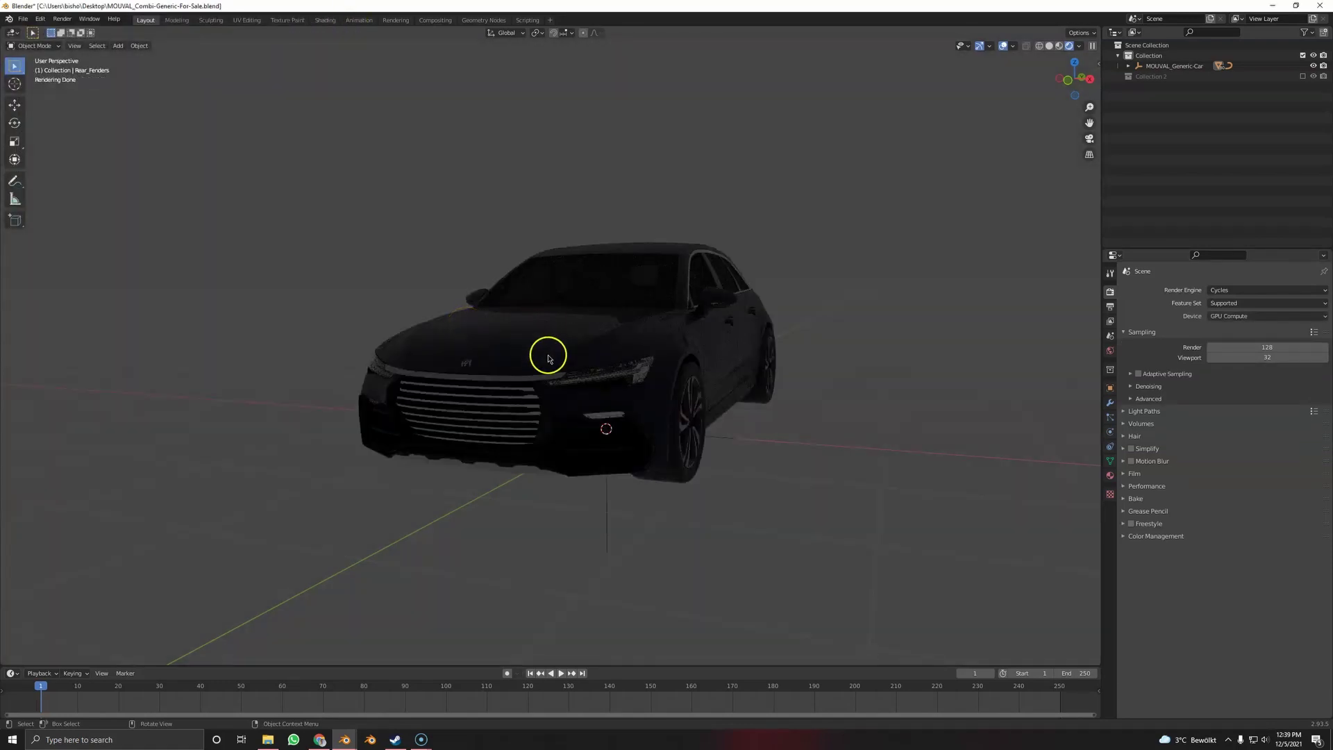
Set the world background strength to 0
middle_drag(393, 336, 614, 382)
click(1109, 352)
key(BackSpace)
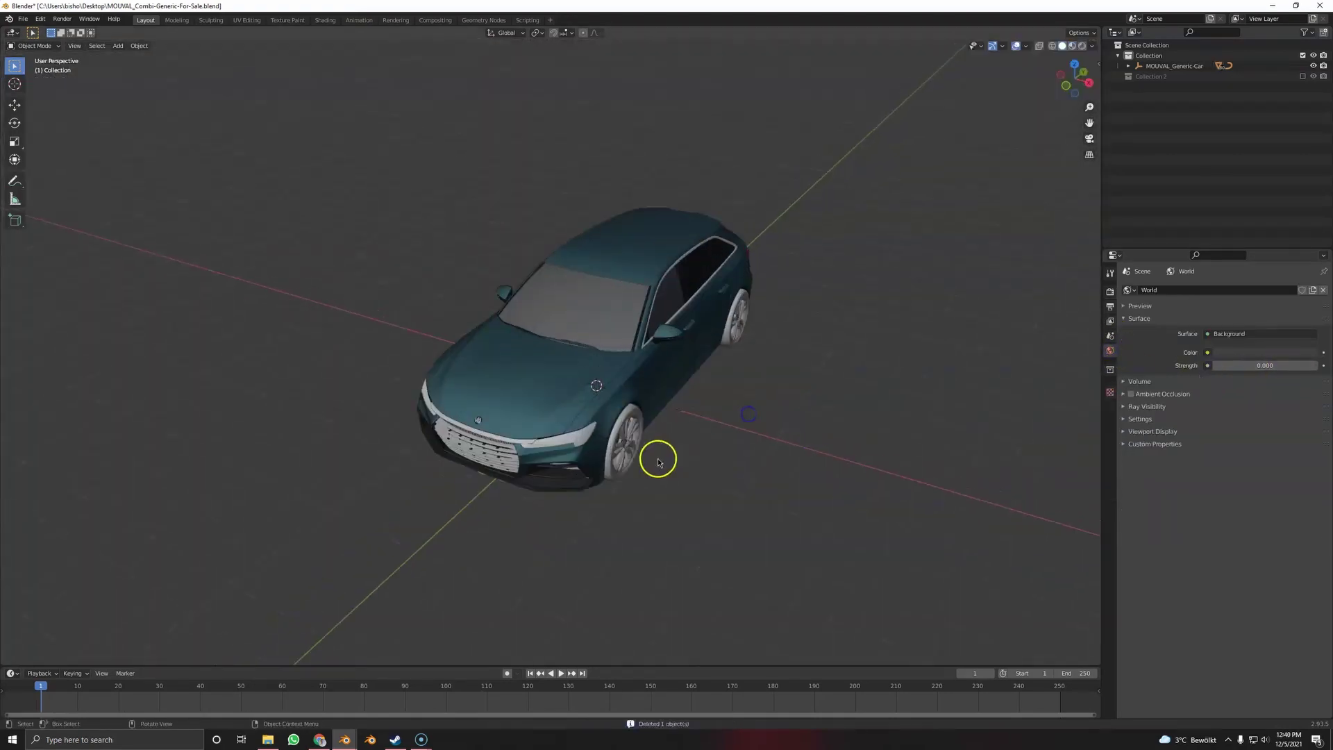
Add a mesh circle at the car and scale it up until it surrounds the car with wide margins
key(shift+a)
mouse_move(659, 462)
click(693, 479)
scroll(697, 461, down, 5)
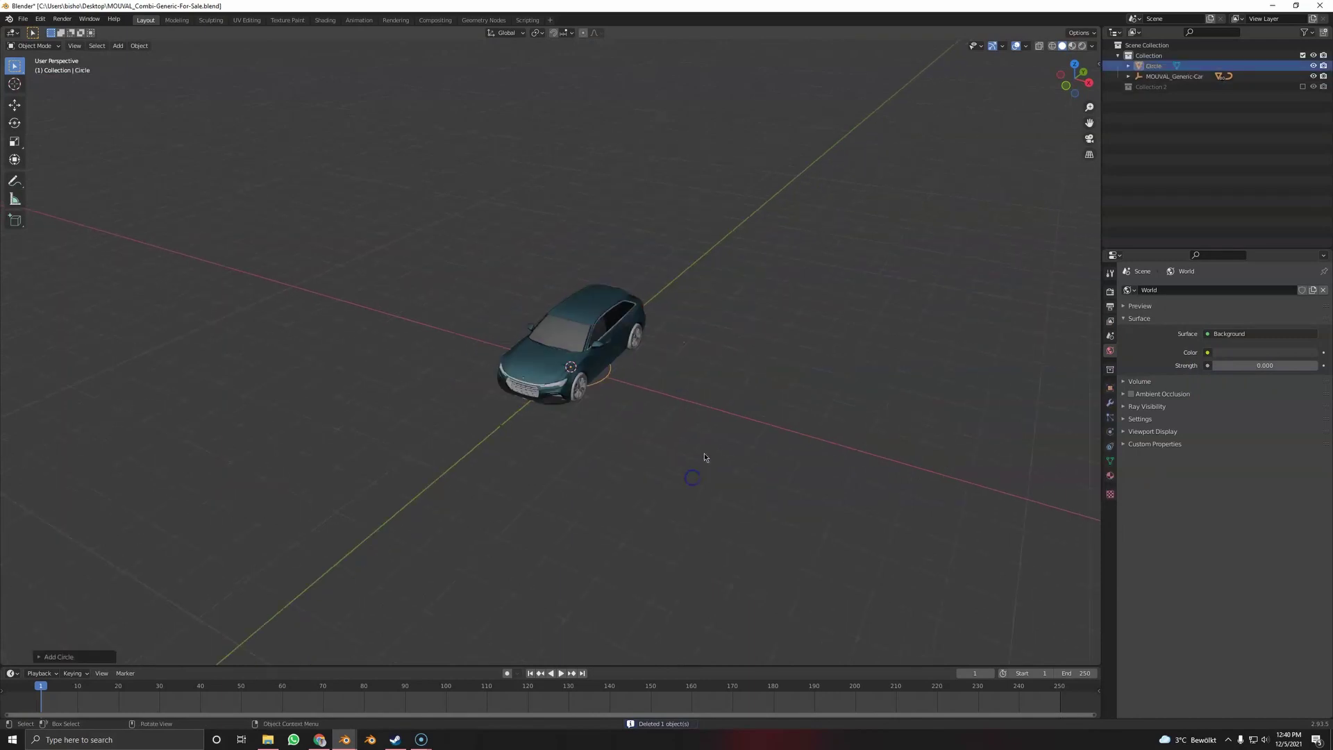
key(s)
click(404, 466)
Fill the circle with a face in Edit Mode and move it about 0.7 m along the Y axis
key(Tab)
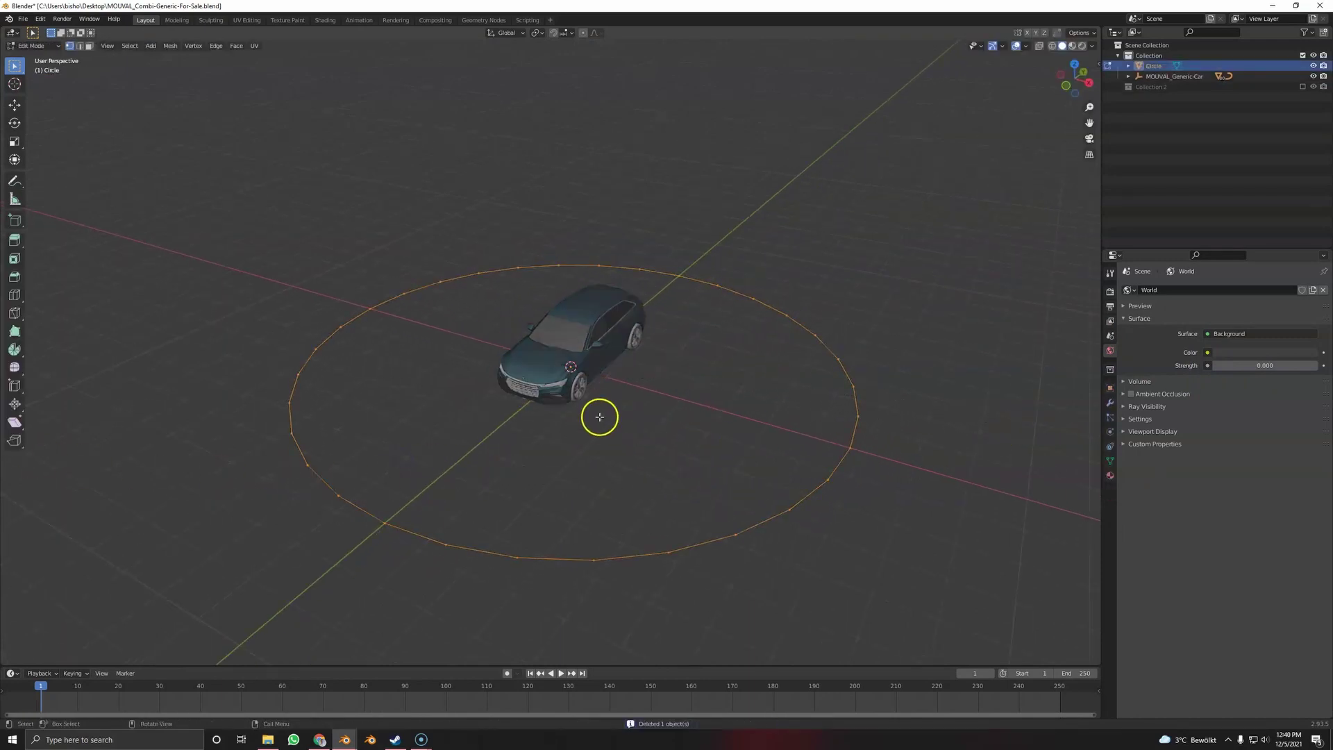
middle_drag(599, 413, 572, 441)
key(f)
key(g)
key(y)
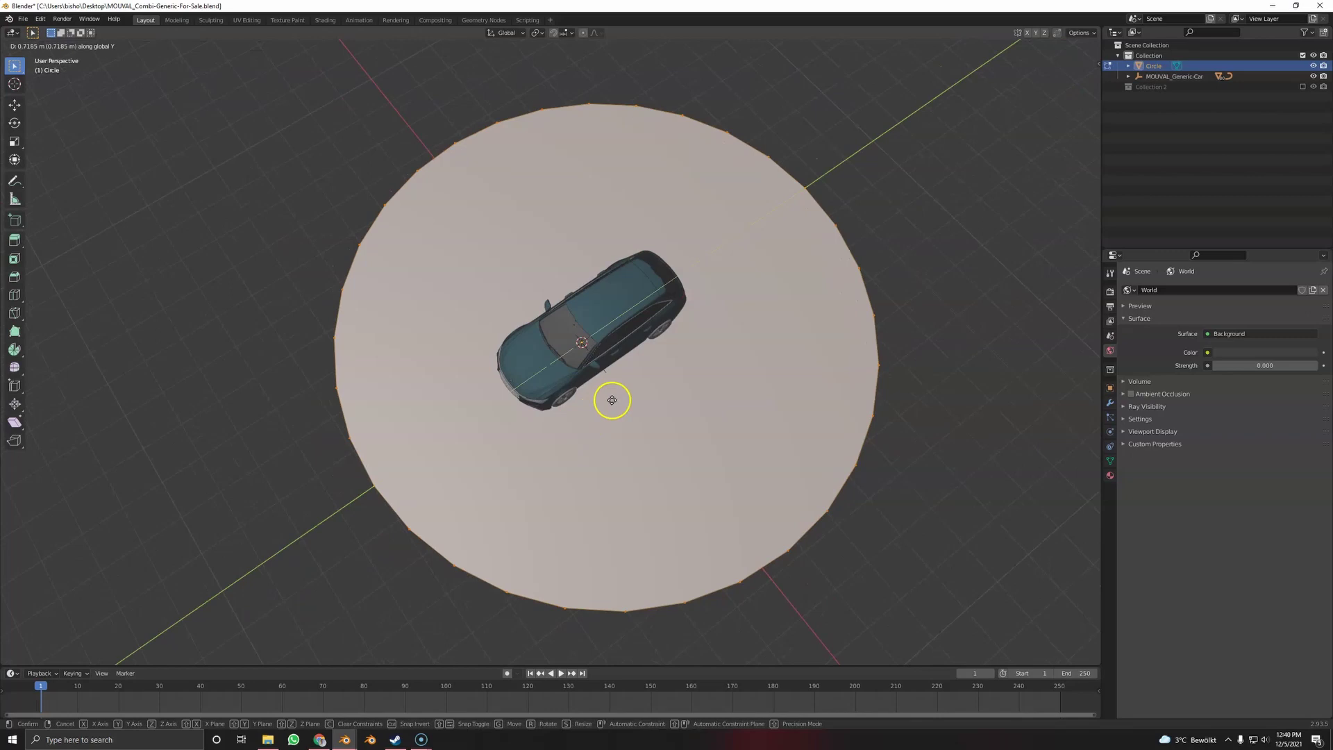
click(610, 395)
middle_drag(610, 396, 652, 359)
key(Tab)
scroll(625, 387, up, 2)
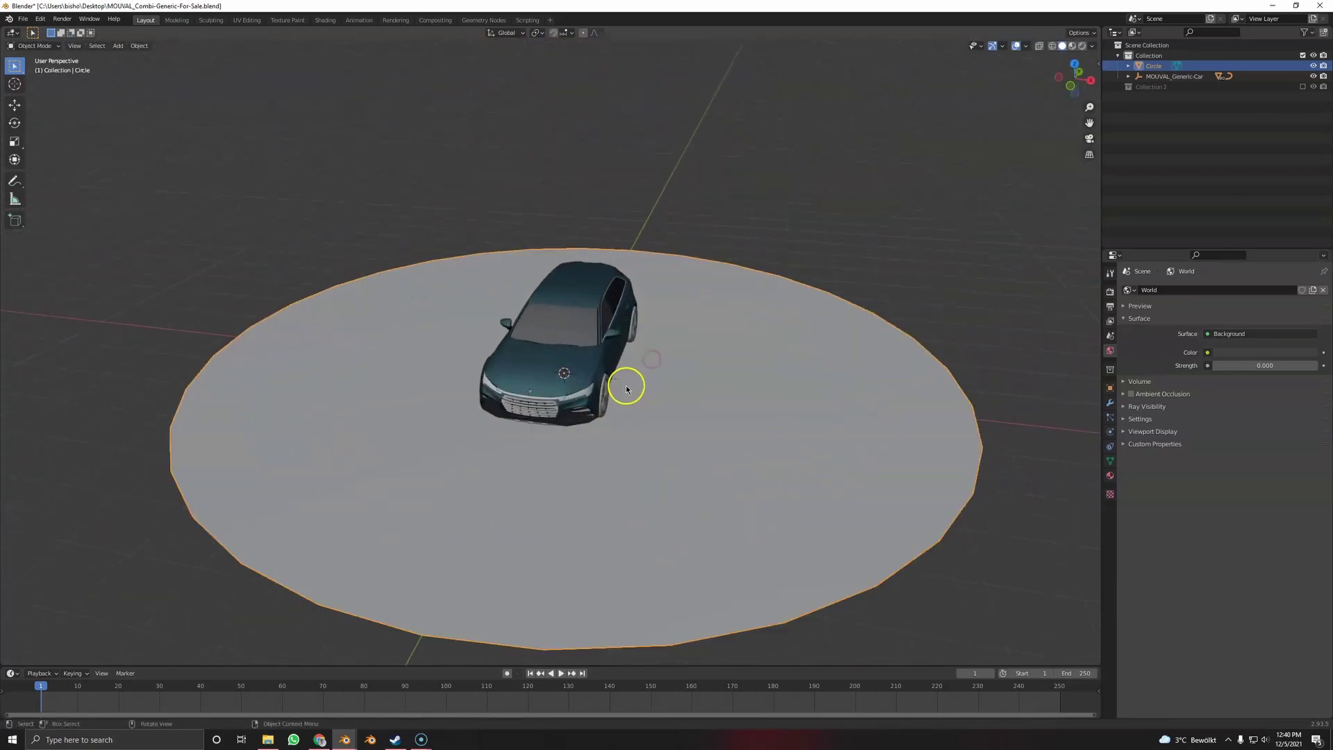
Add a mesh cylinder and move it above the car's roof
key(shift+a)
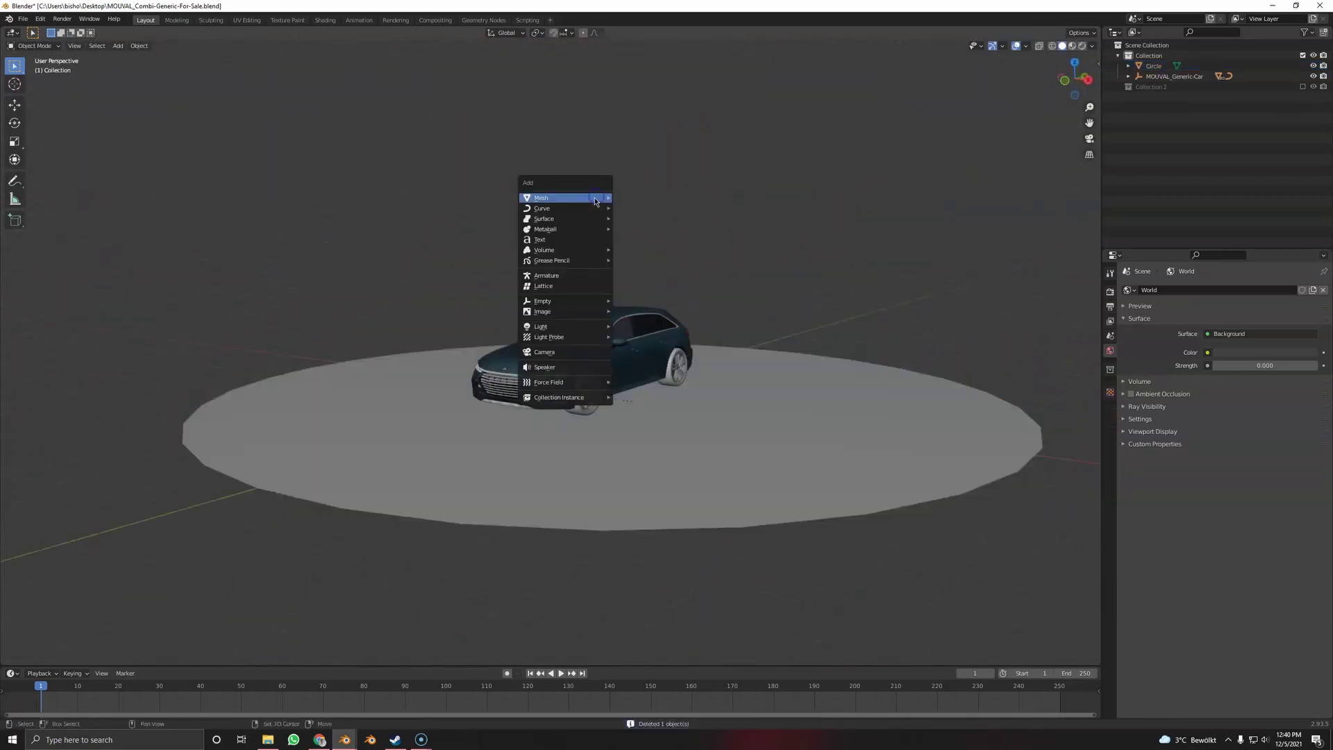
mouse_move(595, 200)
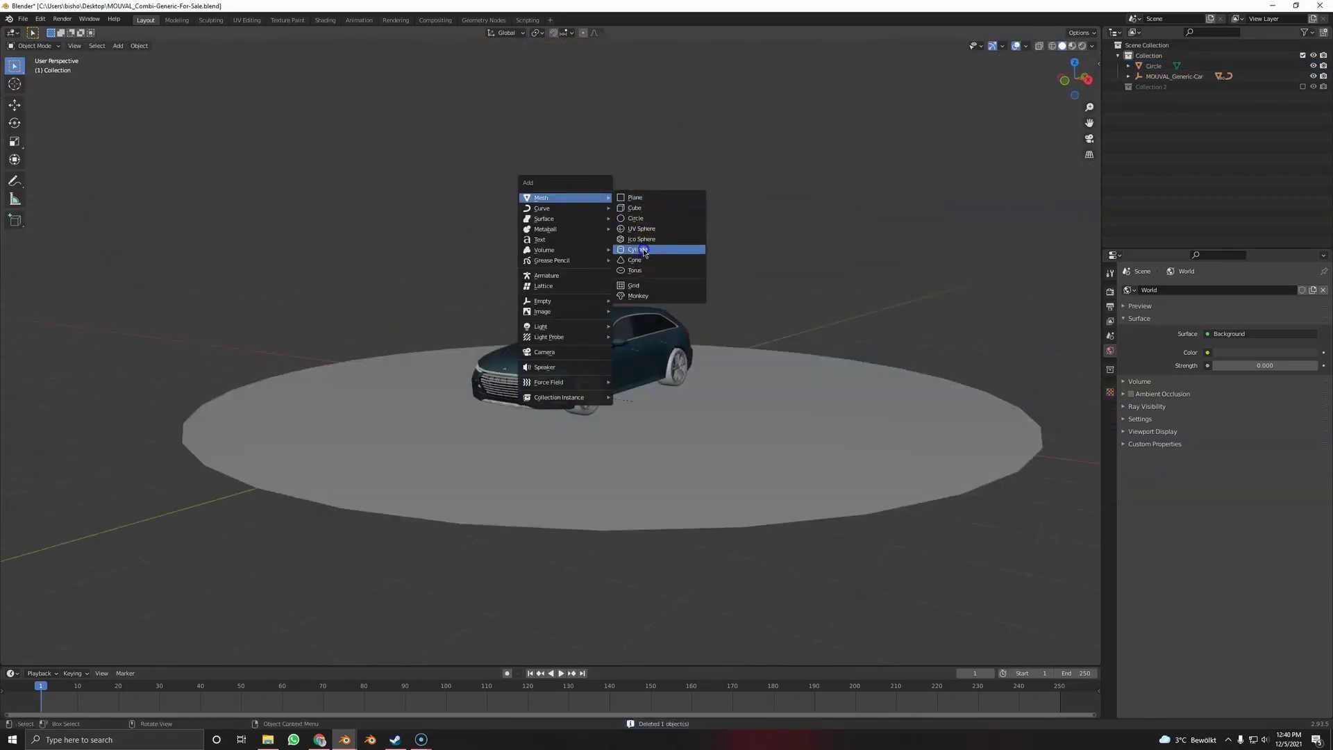
click(644, 251)
key(g)
click(603, 215)
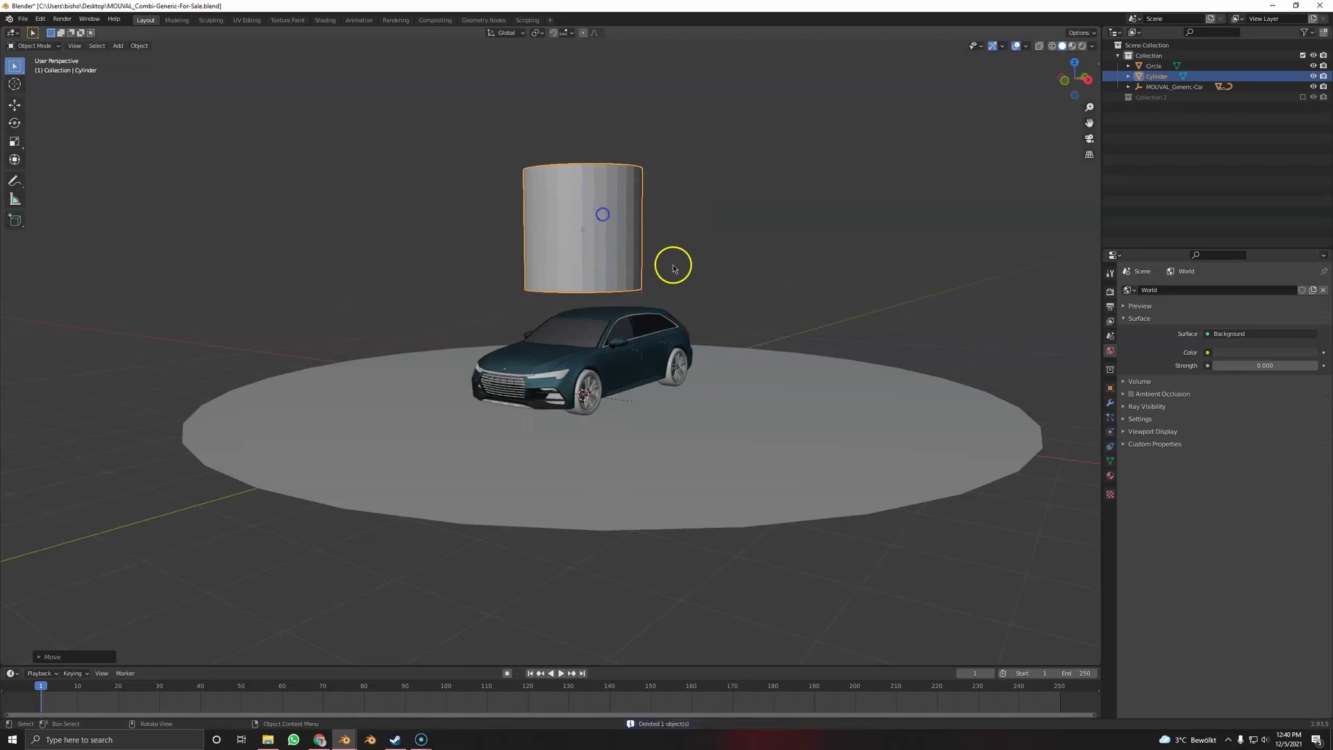
Give the cylinder a new material with an Emission surface
click(1111, 476)
click(1200, 323)
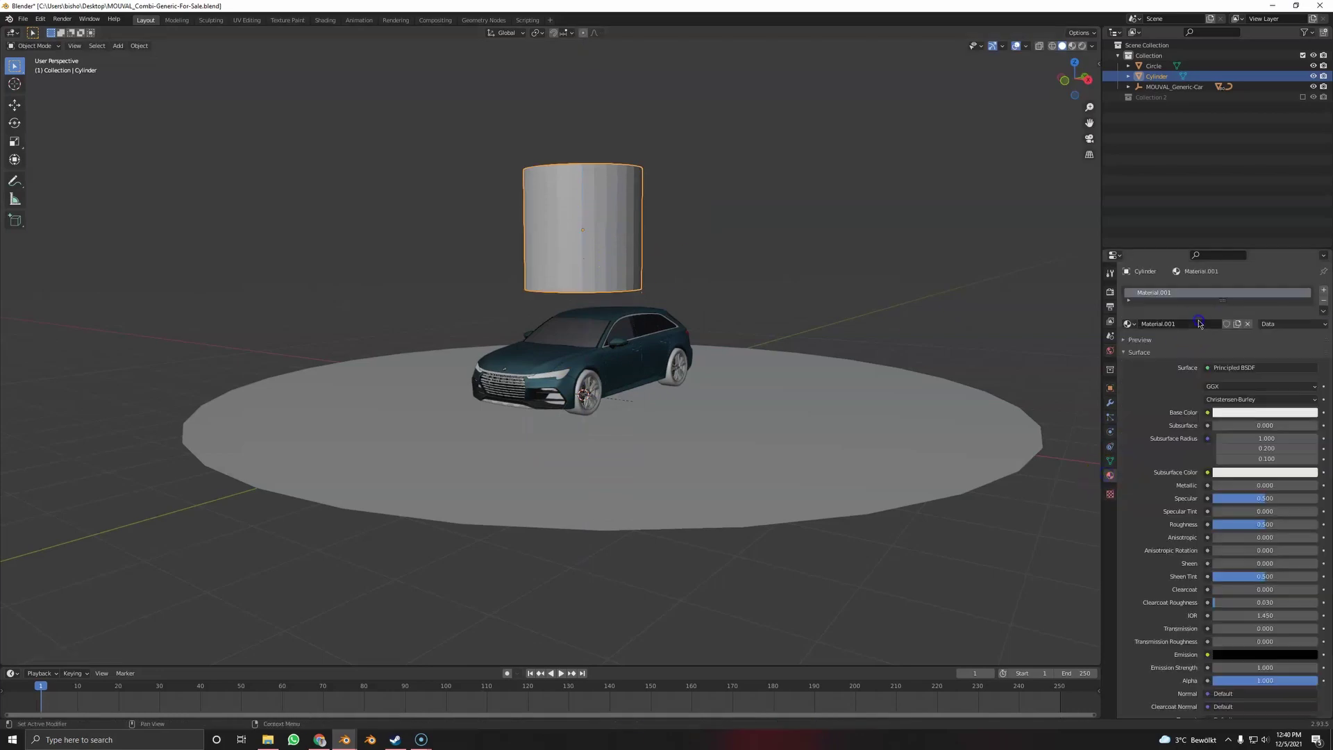
click(1233, 369)
click(1230, 368)
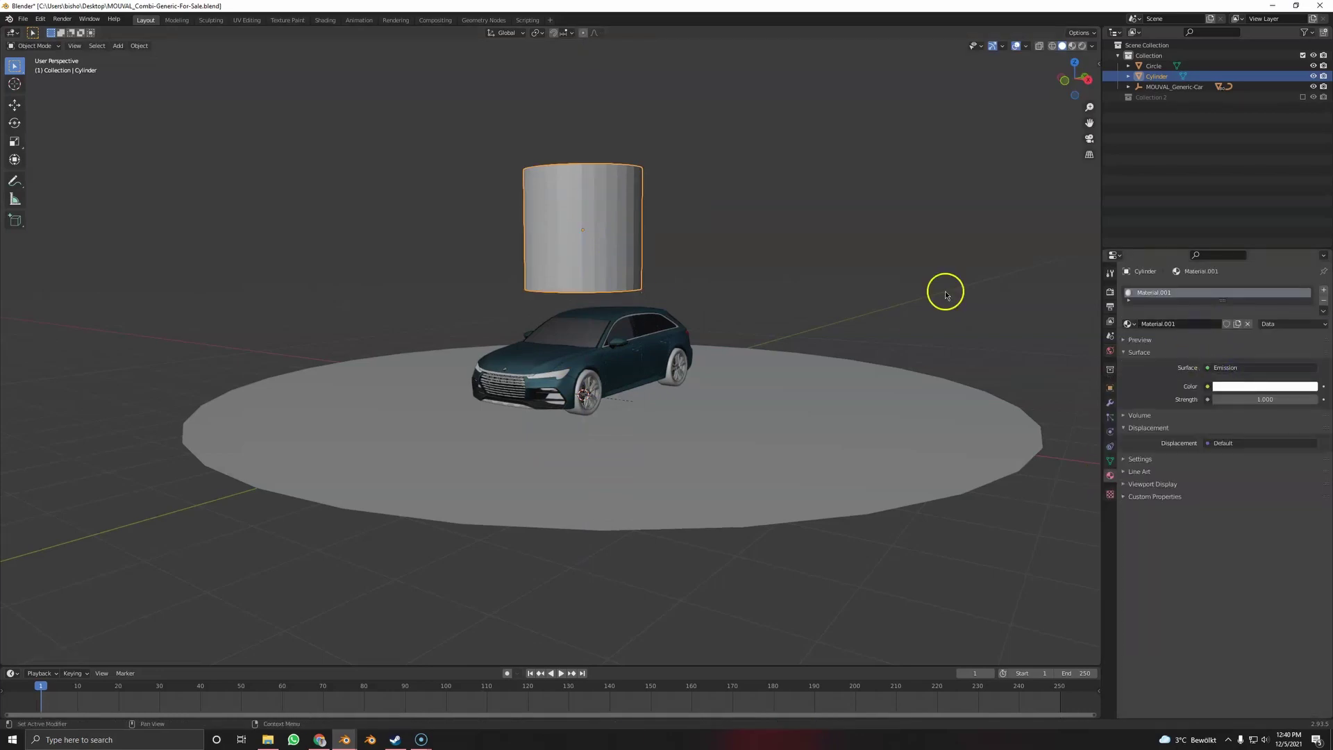
Split off a Shader Editor beside the 3D viewport, hide its sidebar and frame the emission material's nodes
drag(7, 30, 387, 41)
click(10, 32)
click(38, 89)
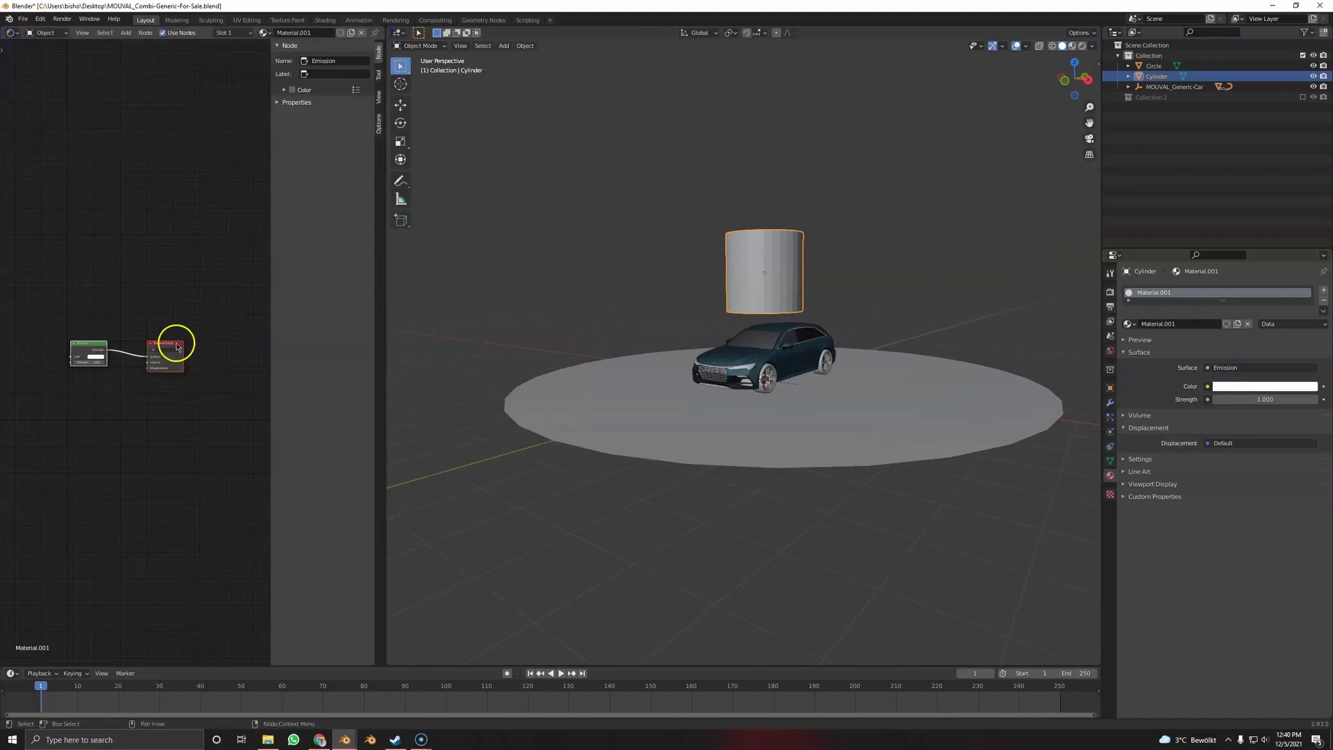
key(n)
scroll(179, 354, up, 10)
middle_drag(155, 351, 250, 331)
Add a Gradient Texture node and connect its Color output to the Emission node's Color input
key(shift+a)
click(236, 303)
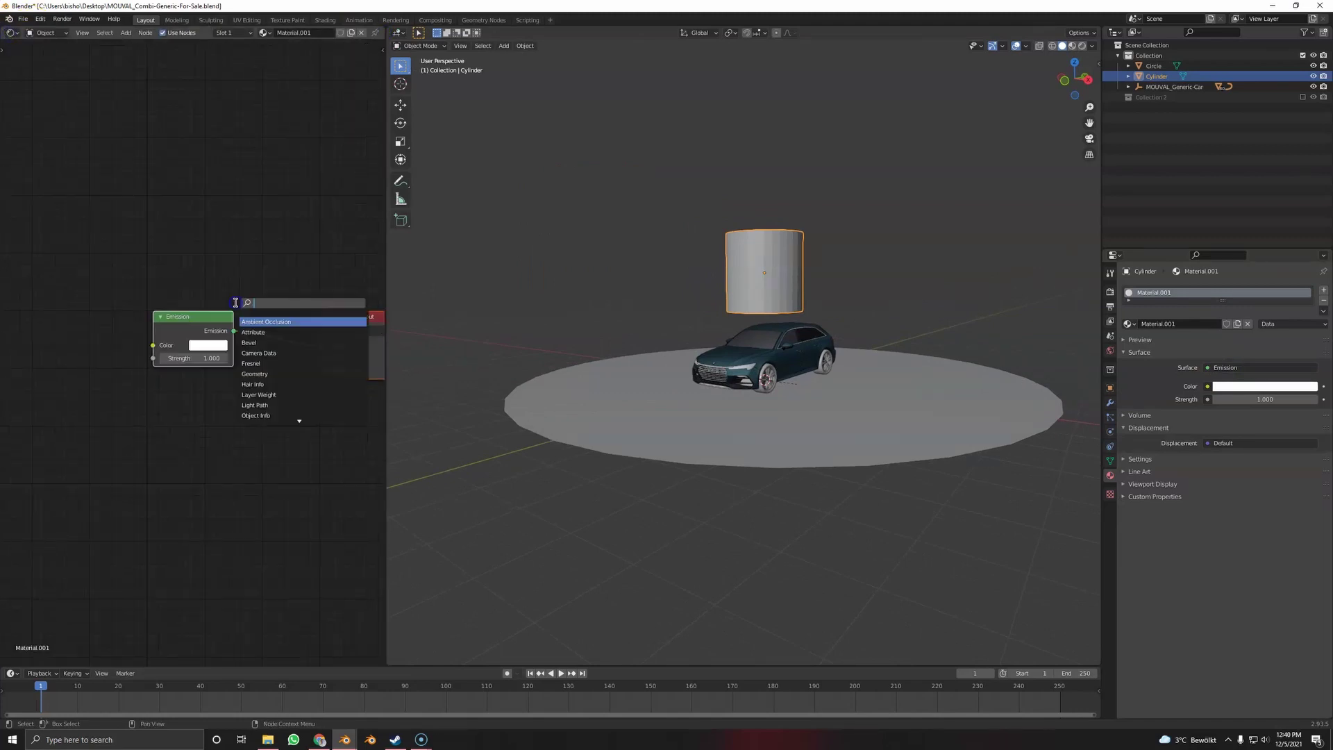
key(Return)
click(76, 328)
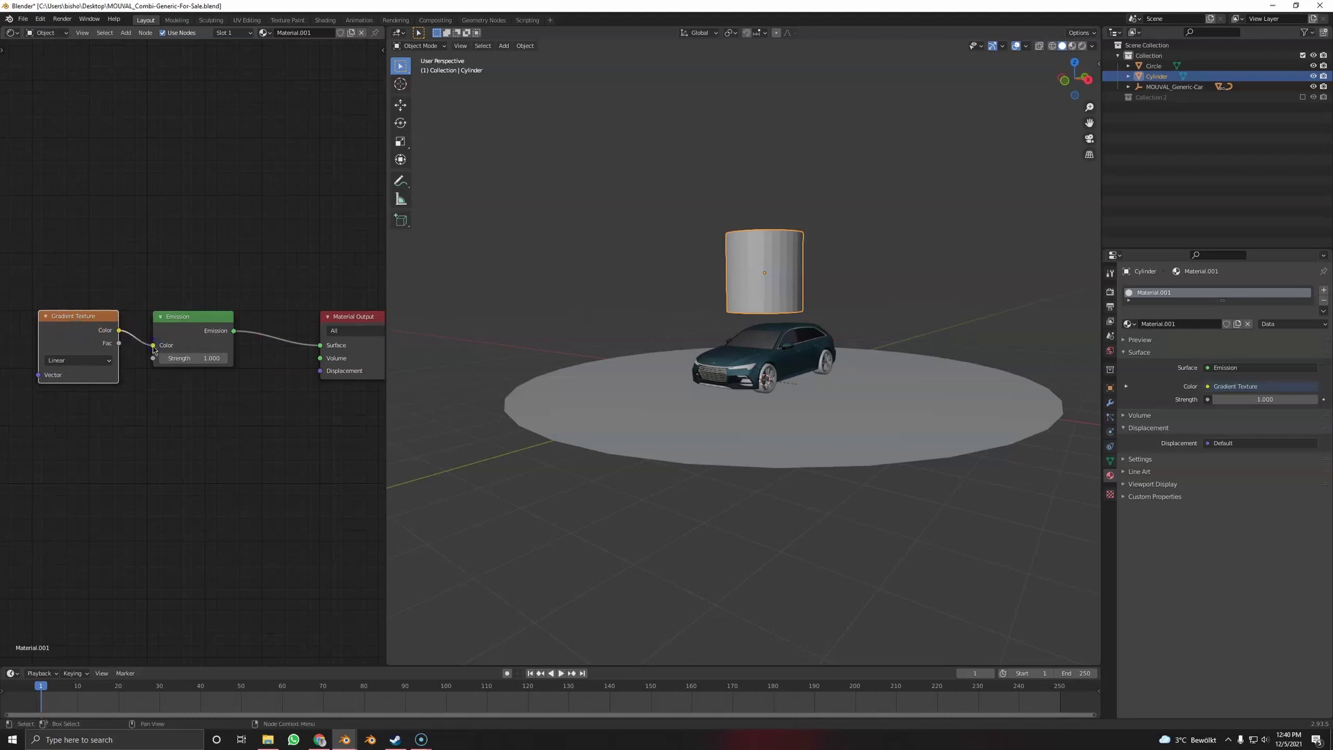
Switch the viewport to rendered shading and shift the Gradient Texture and Emission nodes closer to the Material Output
key(z)
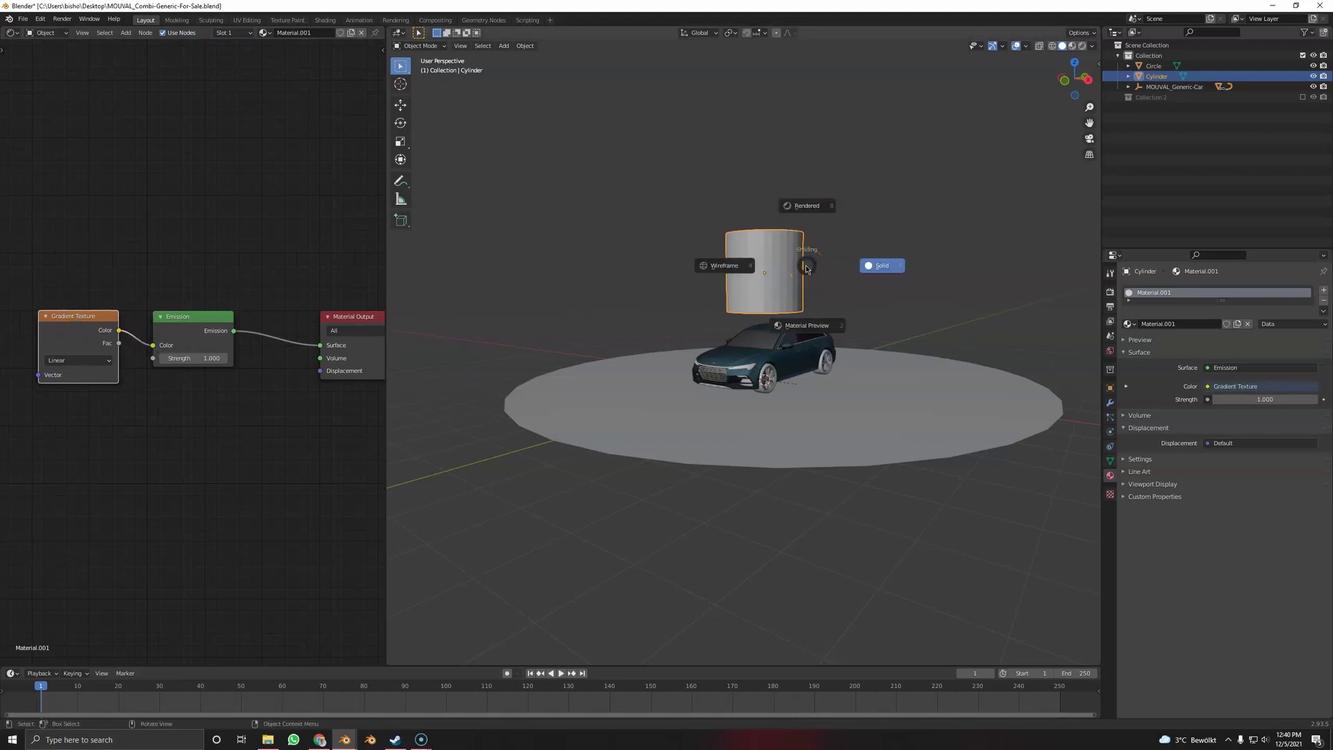
click(813, 203)
mouse_move(777, 254)
middle_down()
mouse_move(759, 268)
mouse_move(863, 244)
mouse_move(592, 250)
mouse_move(690, 247)
middle_up()
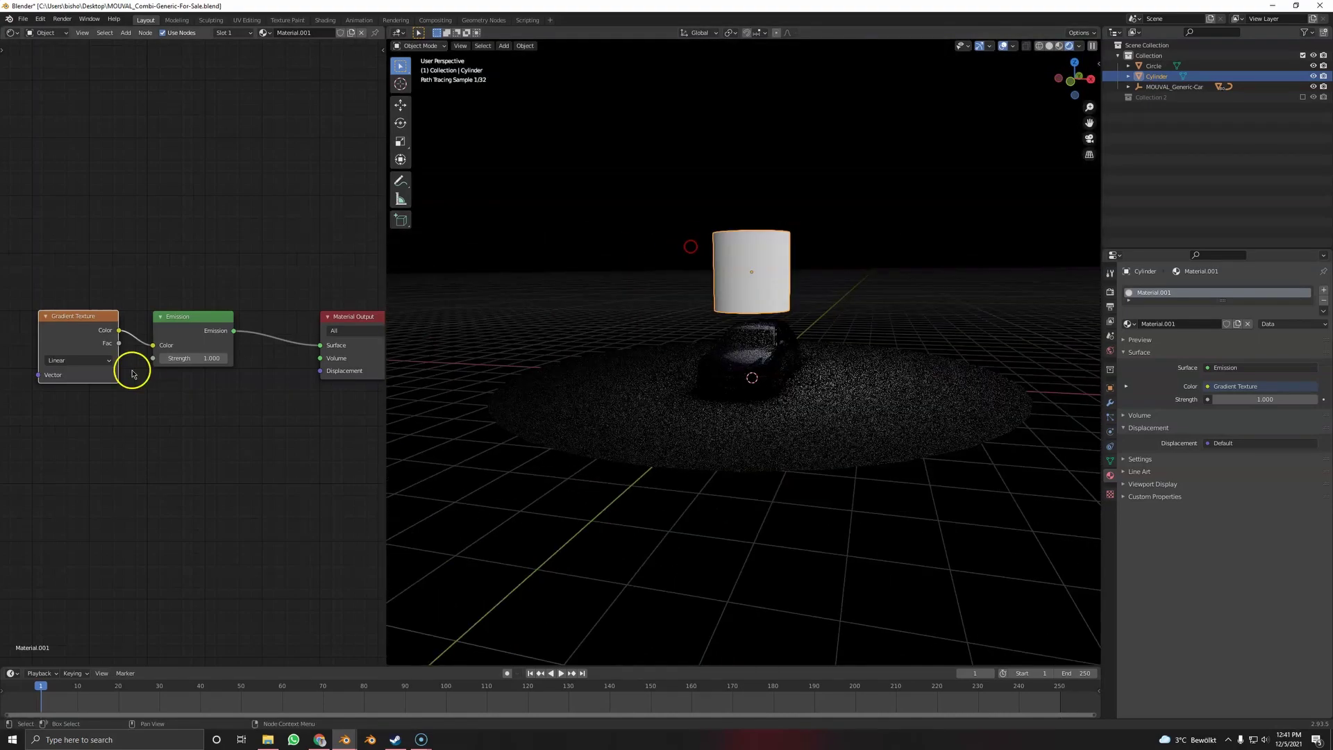
drag(34, 271, 207, 408)
drag(192, 329, 242, 331)
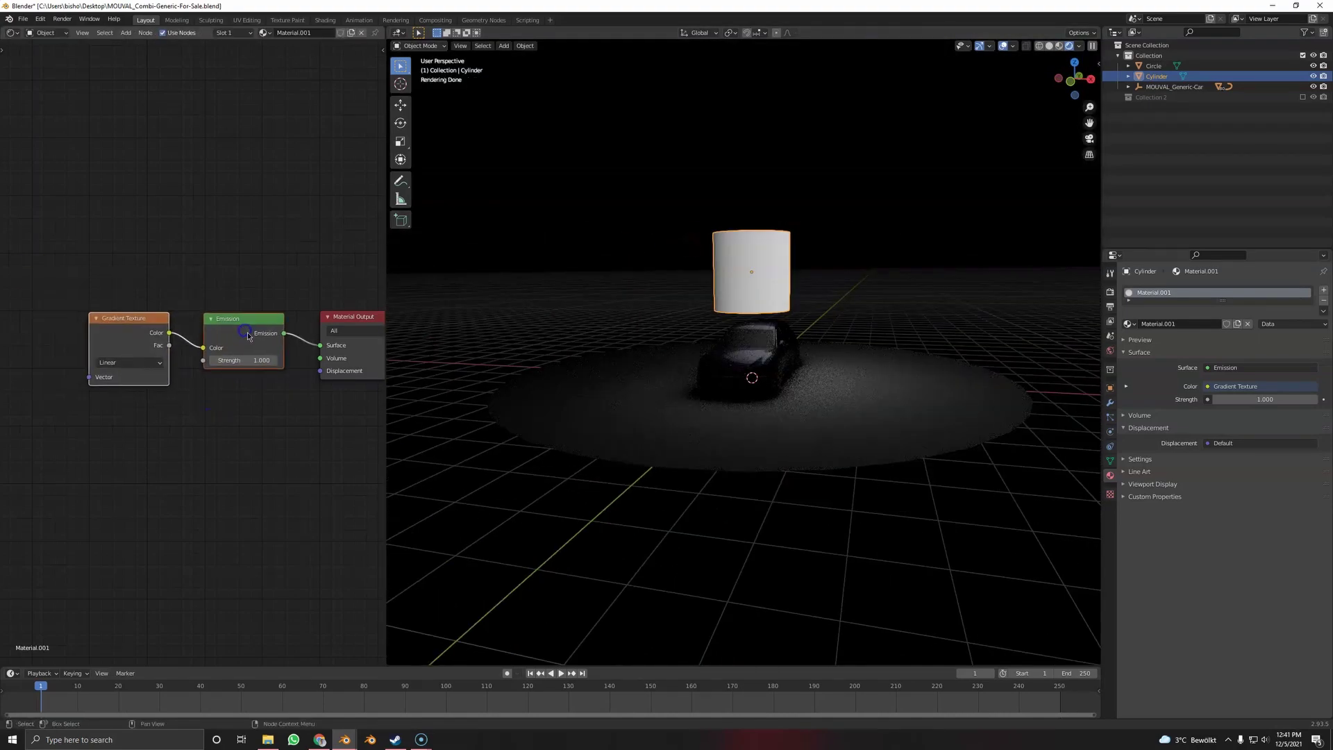
Search the add-ons for "node" in the preferences and enable Node Wrangler
click(41, 19)
click(52, 167)
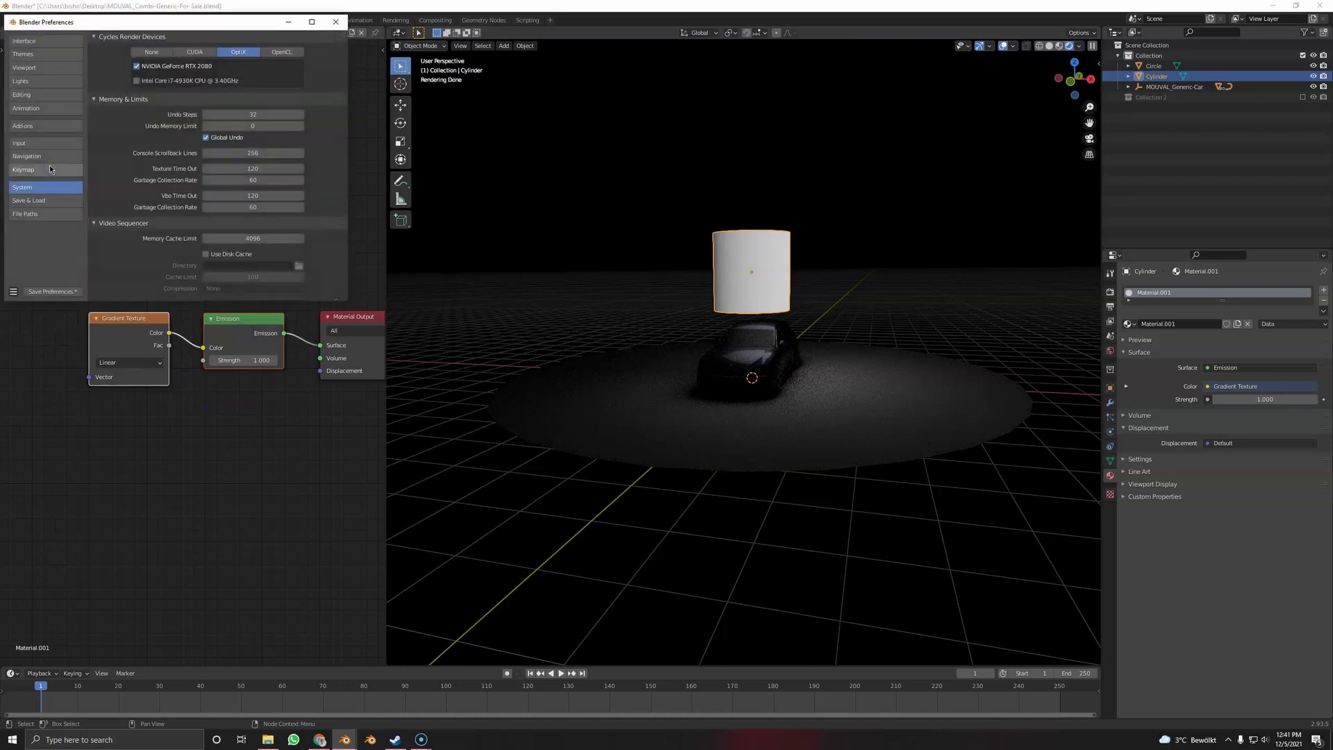
click(46, 127)
text(node)
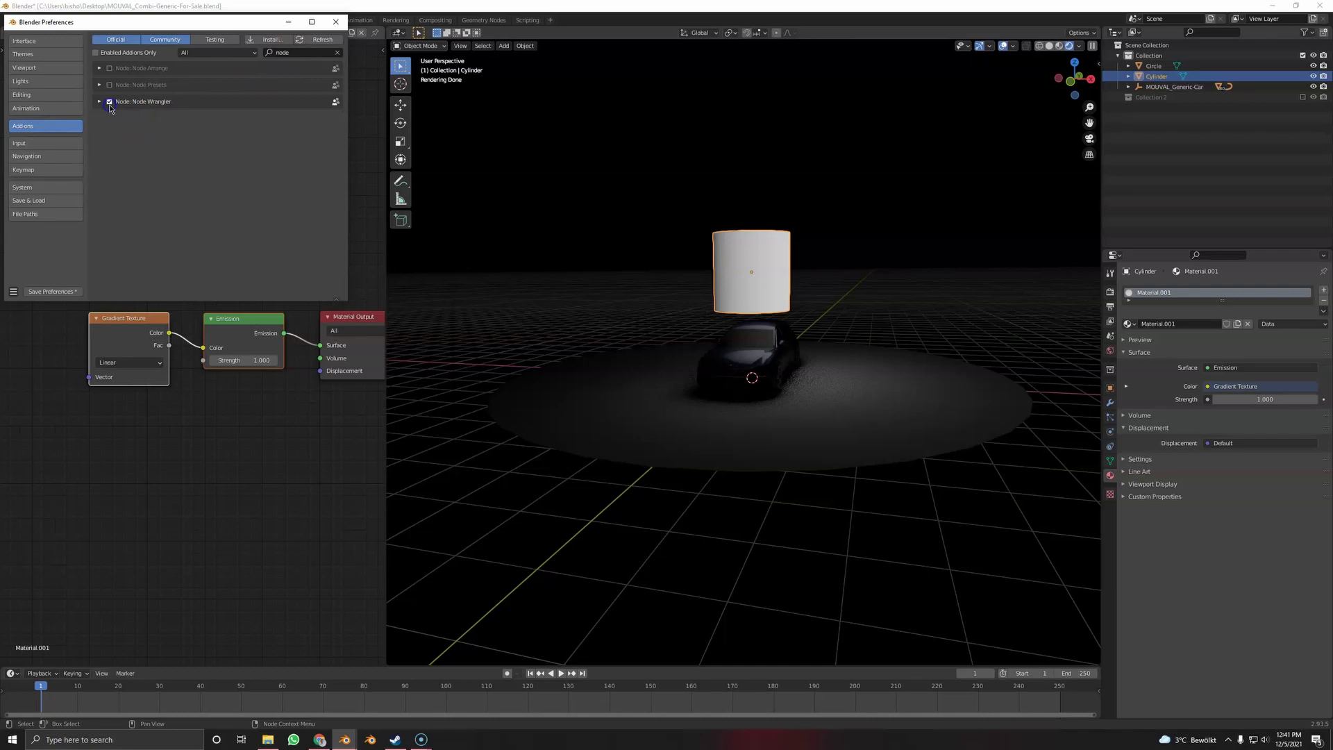
click(335, 23)
Add Texture Coordinate and Mapping nodes in front of the Gradient Texture with Node Wrangler
middle_drag(125, 301, 222, 280)
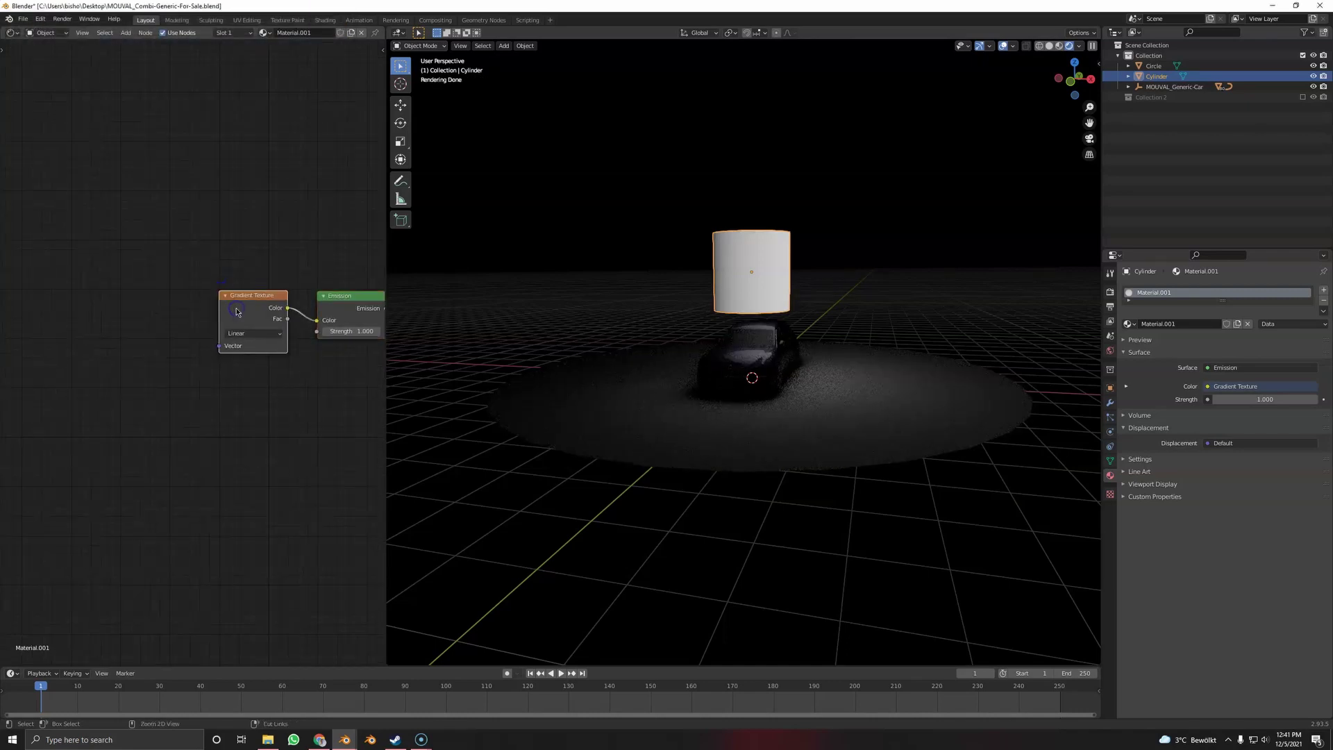
key(ctrl+t)
middle_drag(100, 222, 166, 206)
scroll(138, 292, up, 2)
Connect a new Value node set to 1 to the Mapping scale, and feed the Mapping vector from the UV output
key(shift+a)
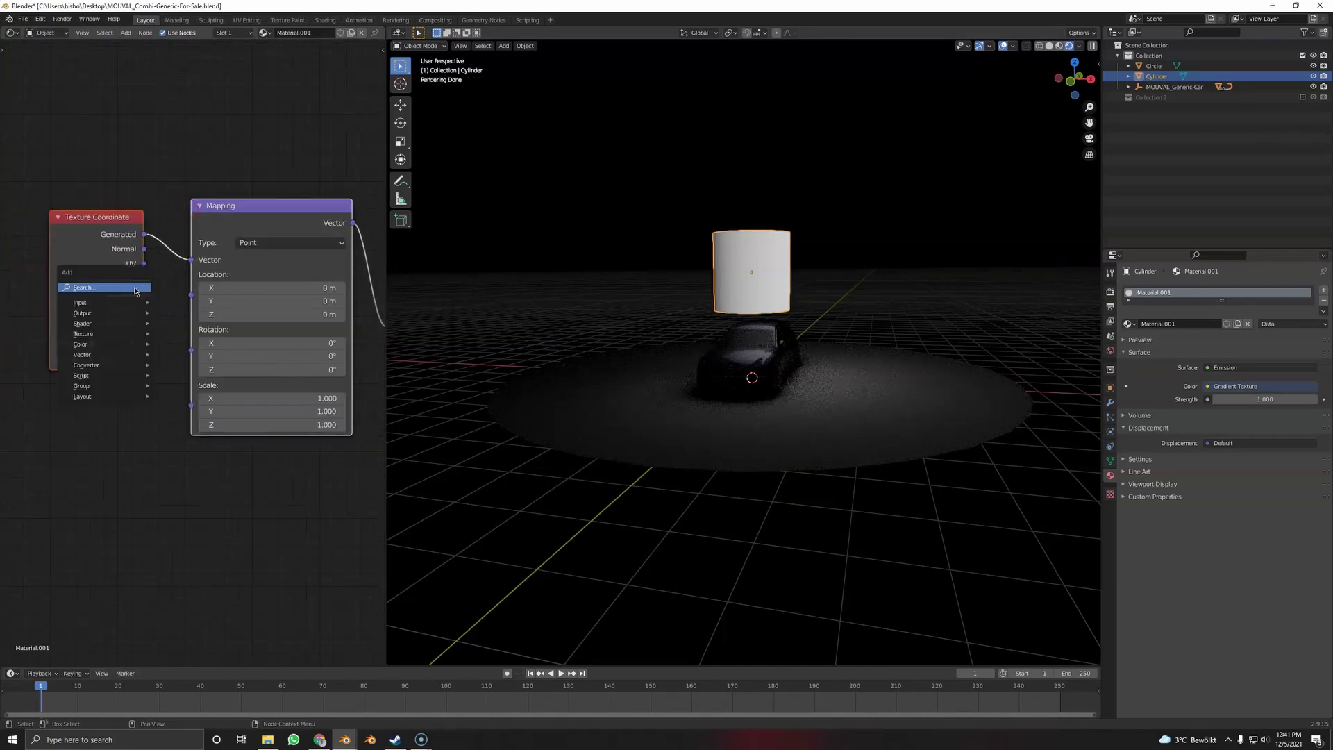
click(135, 290)
text(va)
key(Return)
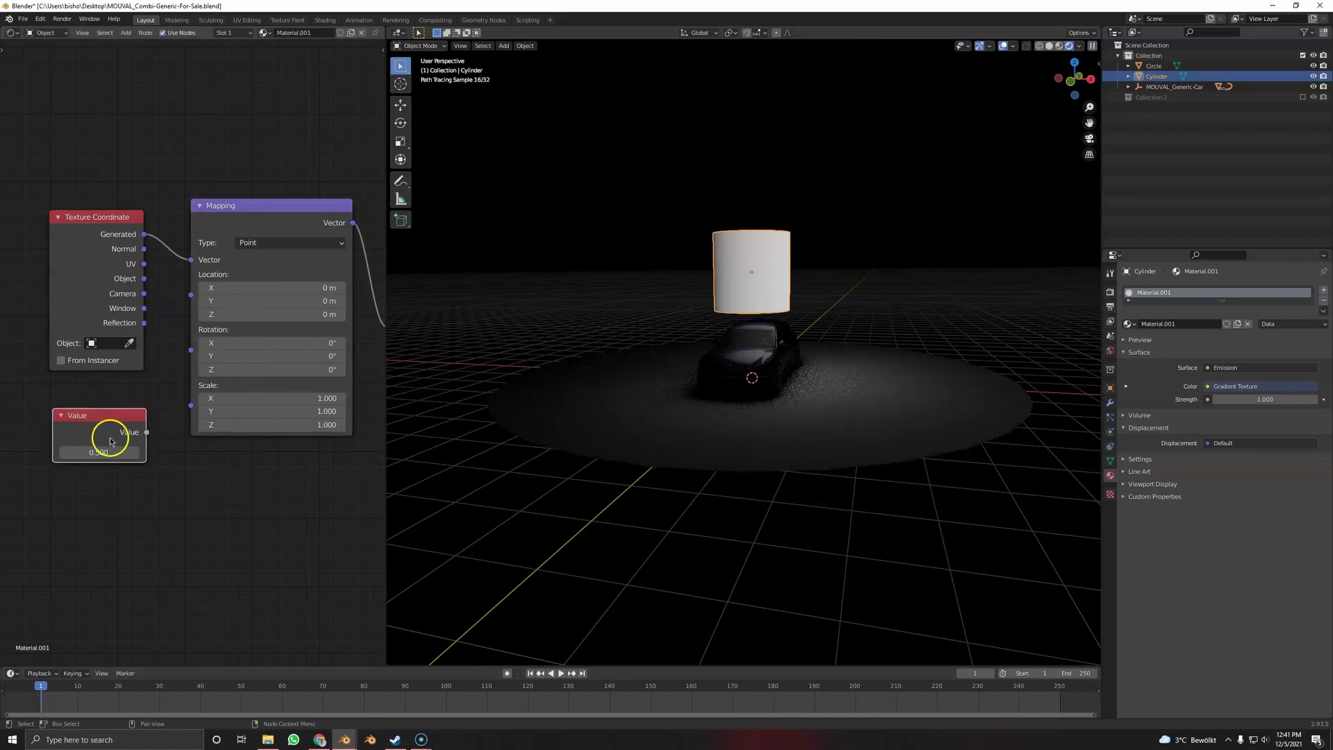
drag(182, 411, 187, 407)
text(1)
key(Return)
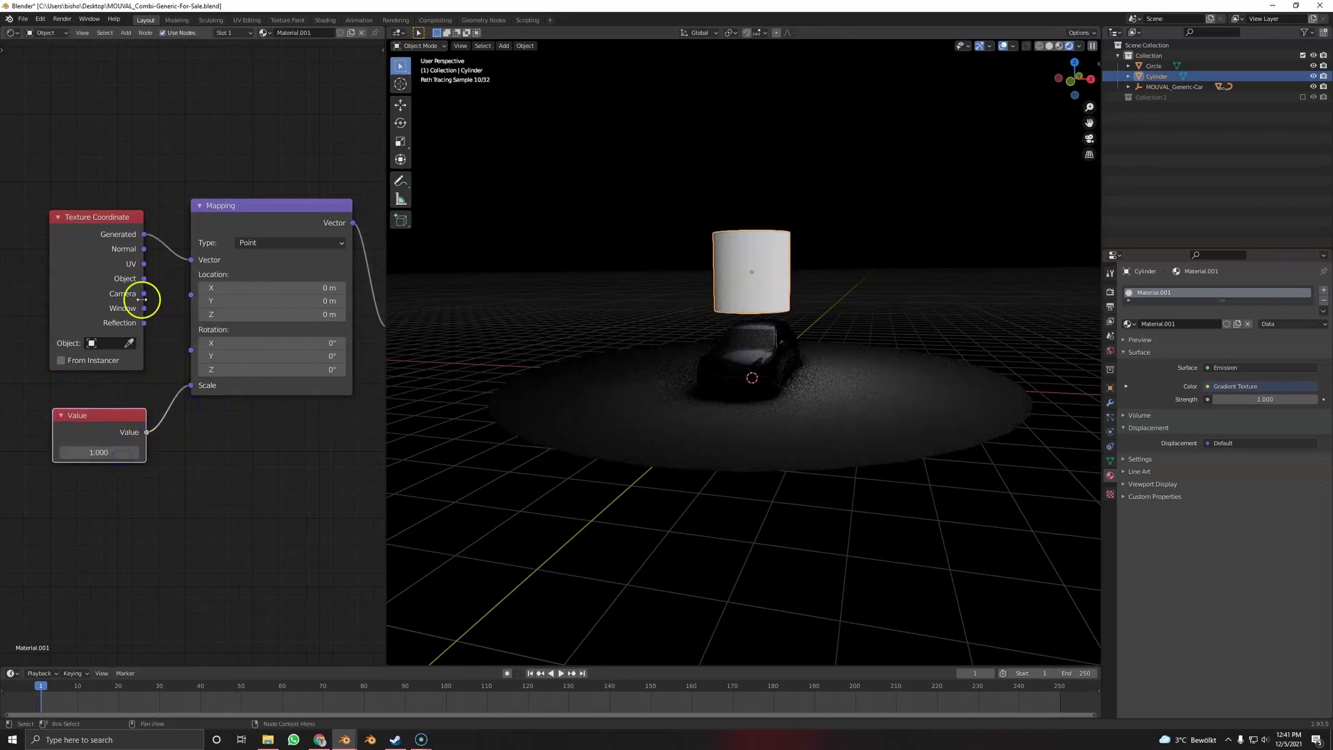
drag(190, 267, 191, 262)
Split the Shader Editor area horizontally and turn the lower part into a UV Editor
drag(383, 40, 367, 293)
click(11, 301)
click(30, 352)
Unwrap the whole cylinder from the front view using Project from View (Bounds)
key(Tab)
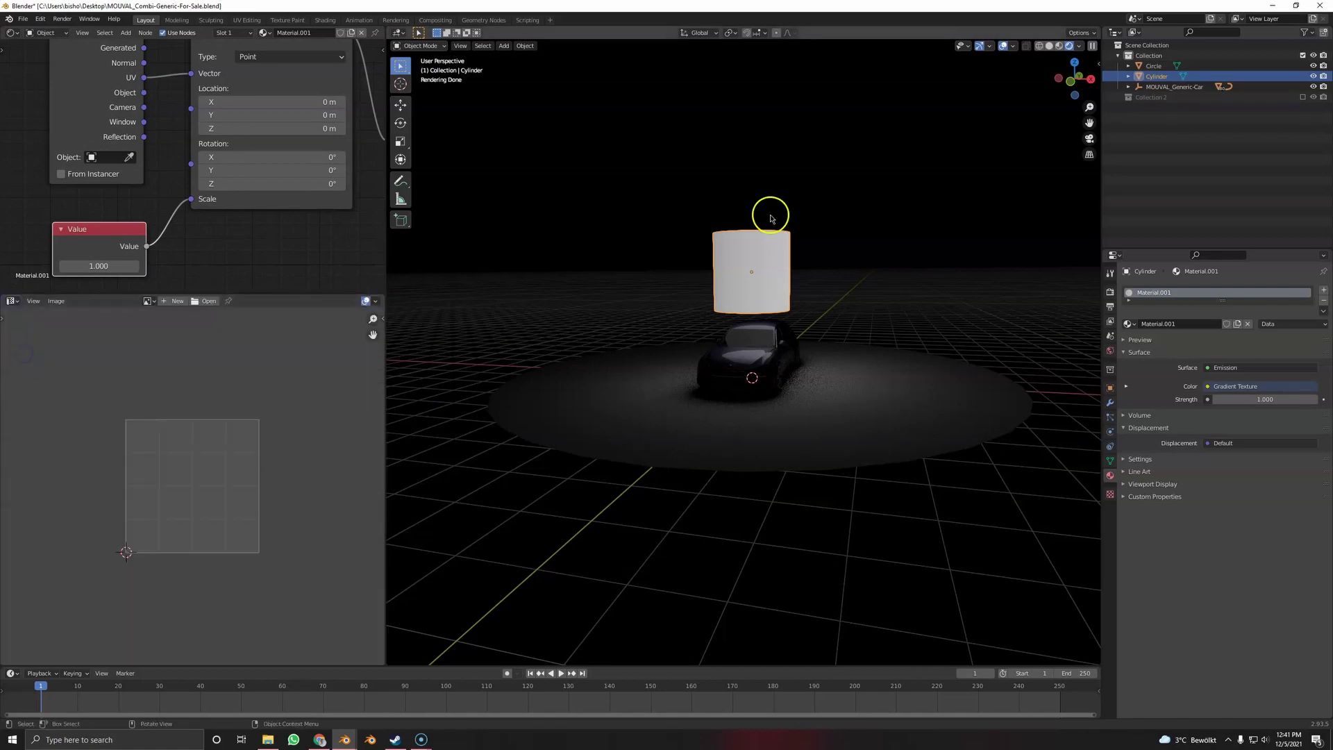
key(KP_1)
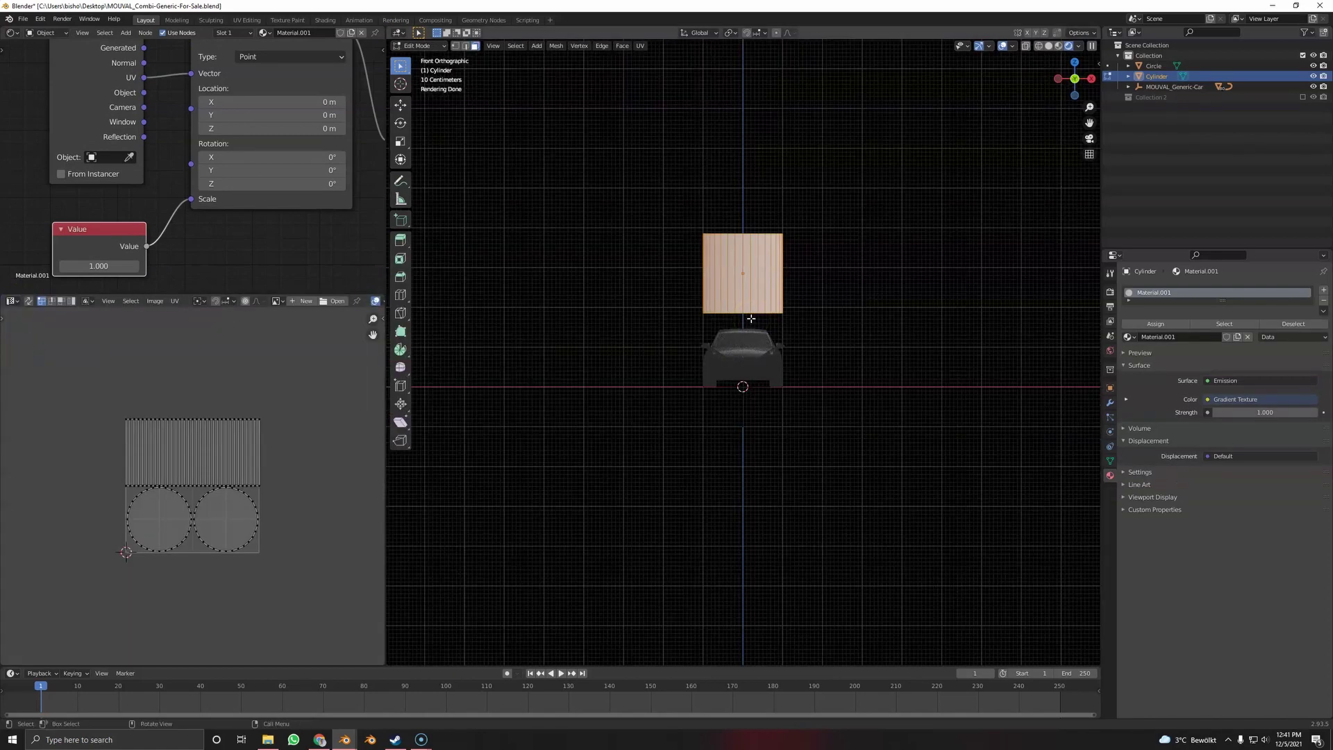
key(u)
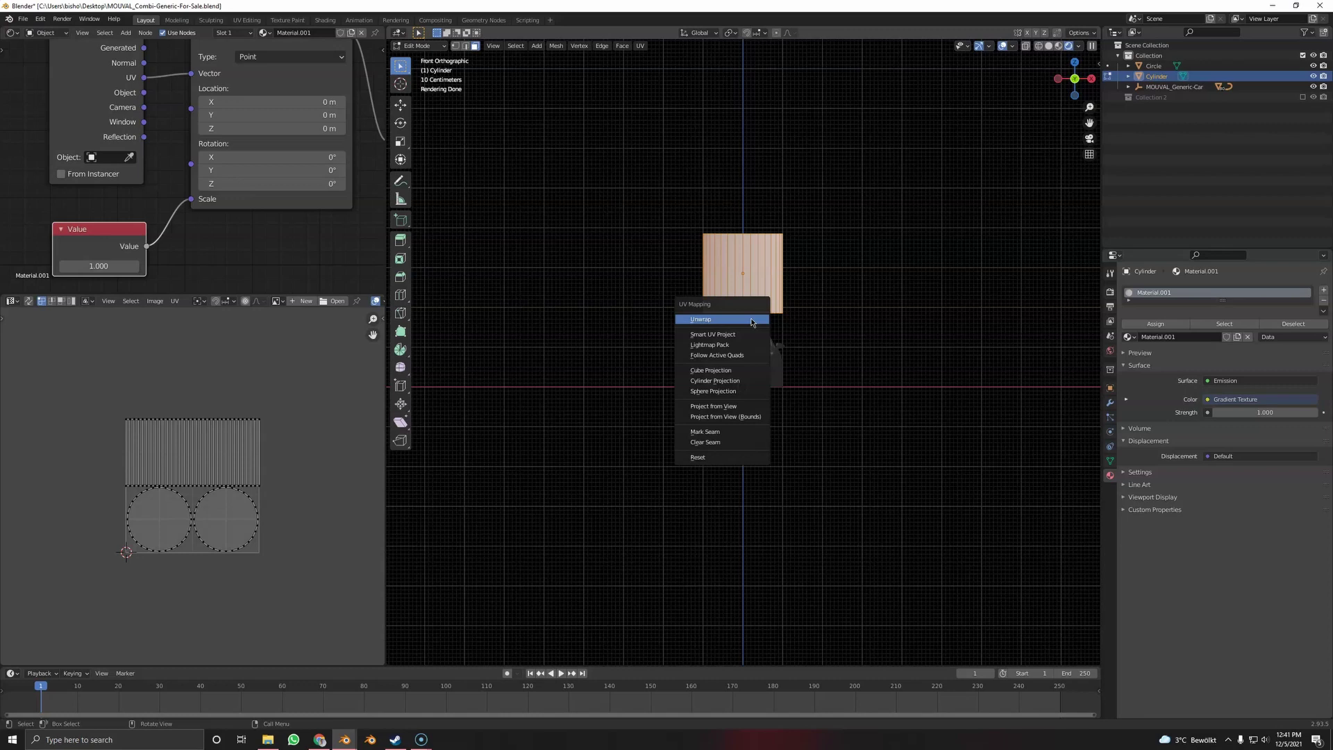
click(736, 418)
Rotate all of the cylinder's UVs by 90 degrees and return to Object Mode
text(a)
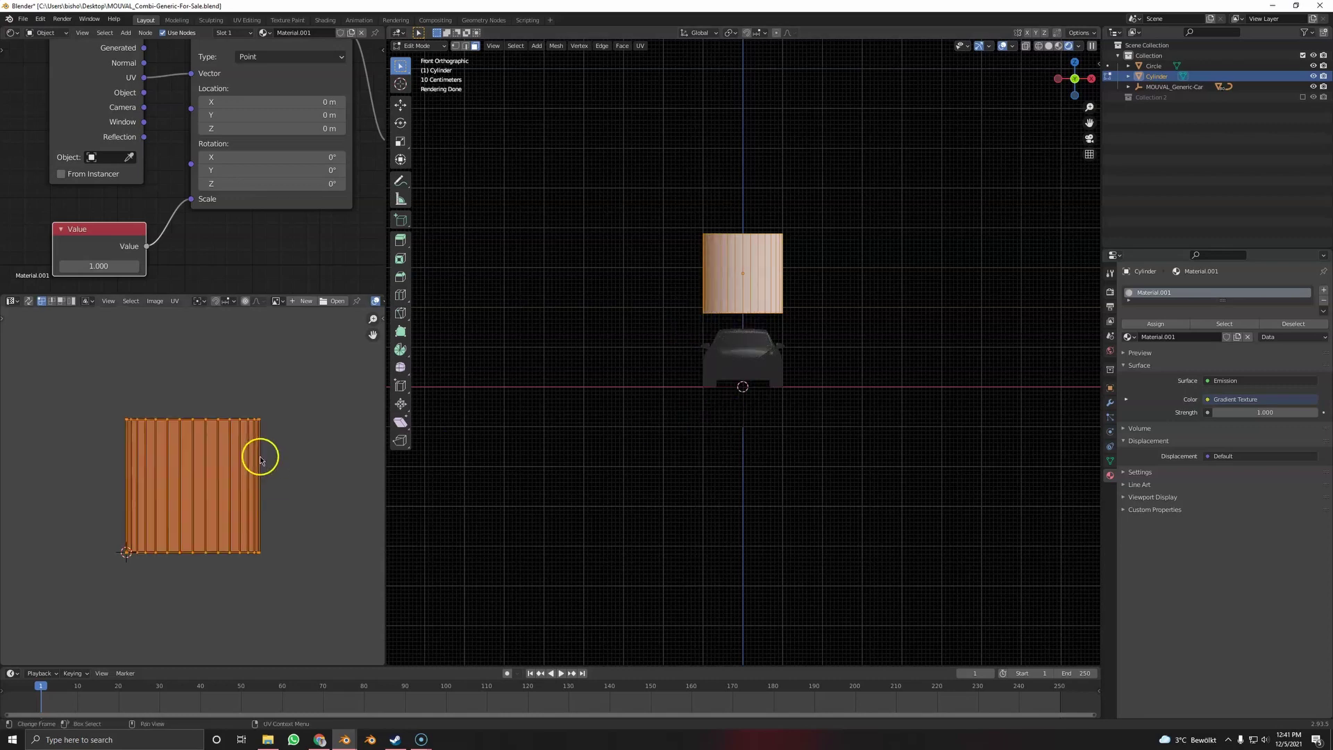
text(r90)
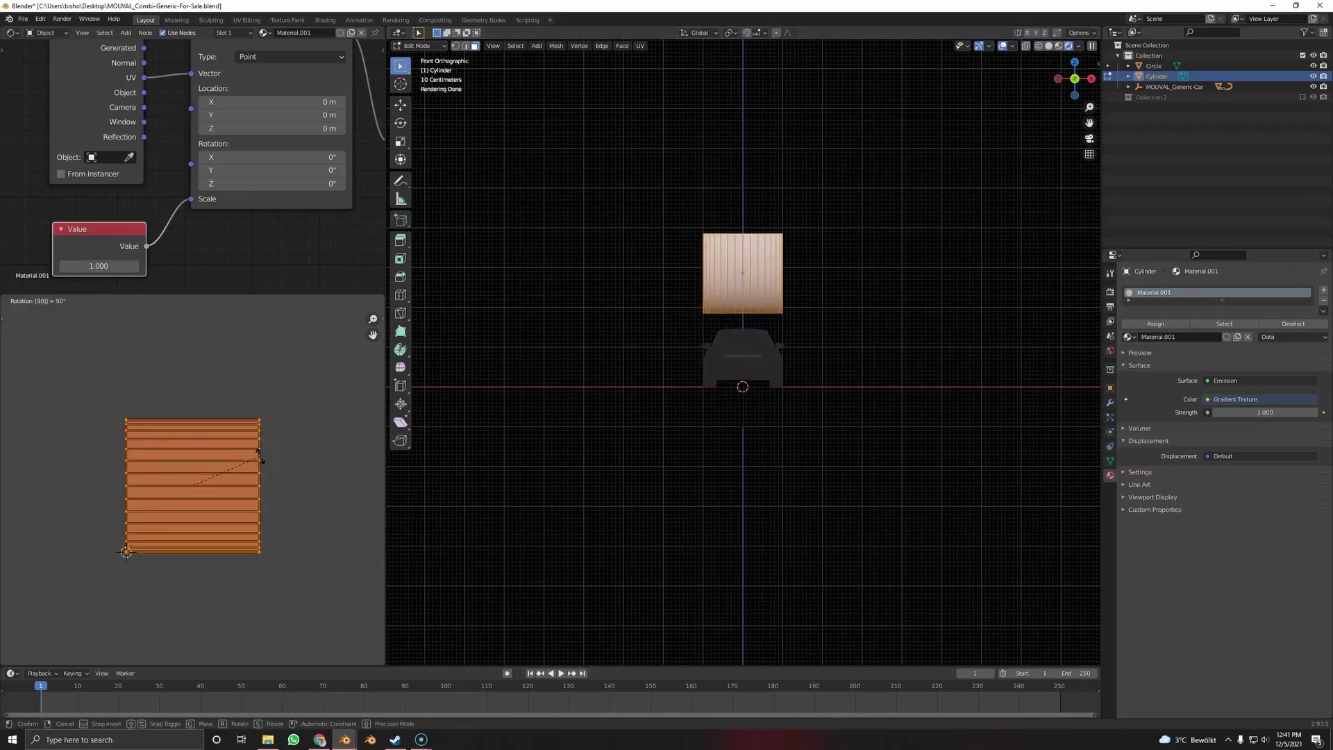
key(Return)
key(Tab)
Delete the cylinder's top and bottom cap faces in Edit Mode, using solid shading
mouse_move(863, 215)
middle_down()
mouse_move(811, 281)
mouse_move(625, 273)
mouse_move(661, 306)
mouse_move(768, 283)
mouse_move(757, 292)
mouse_move(768, 326)
middle_up()
key(Tab)
key(z)
click(910, 336)
scroll(894, 336, up, 4)
click(819, 268)
mouse_move(819, 268)
middle_down()
mouse_move(810, 244)
mouse_move(777, 310)
mouse_move(786, 351)
middle_up()
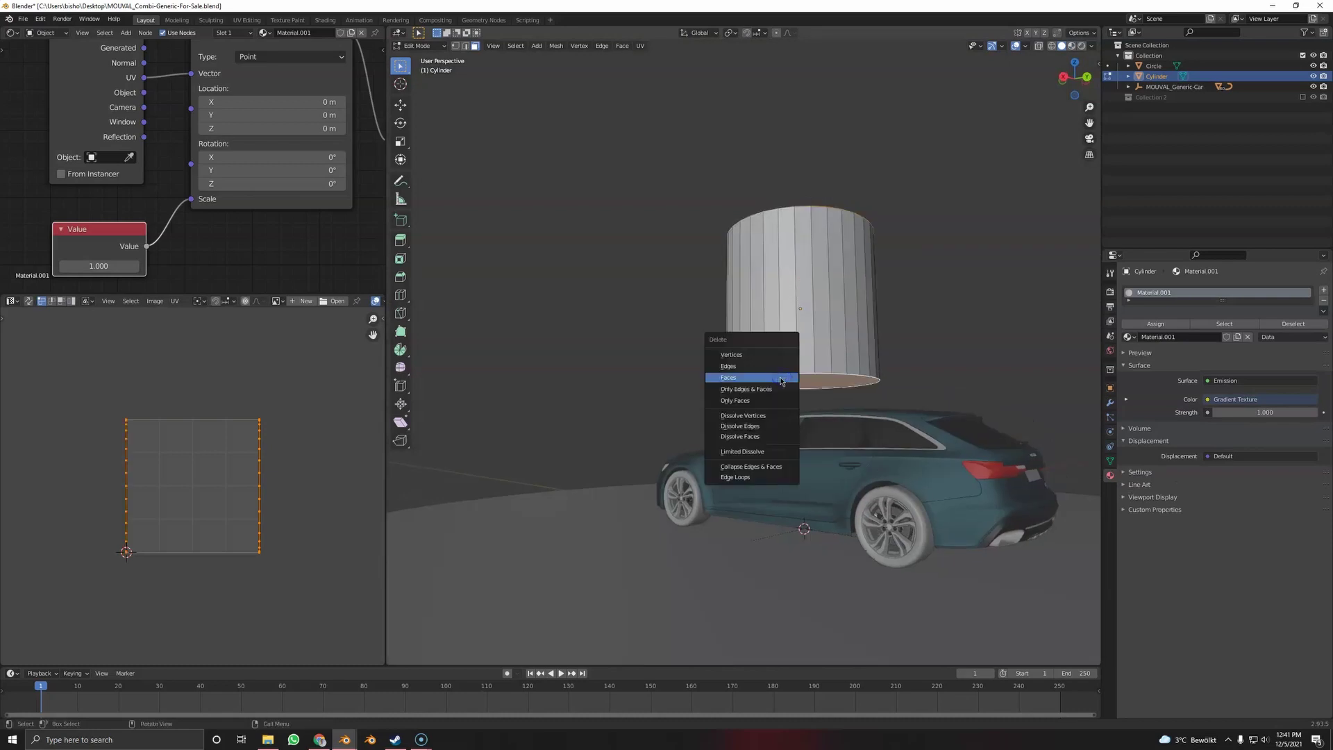
click(781, 380)
middle_drag(746, 229, 771, 252)
Rotate the open cylinder about the global X axis in Object Mode and switch the viewport to rendered shading
key(Tab)
key(r)
key(x)
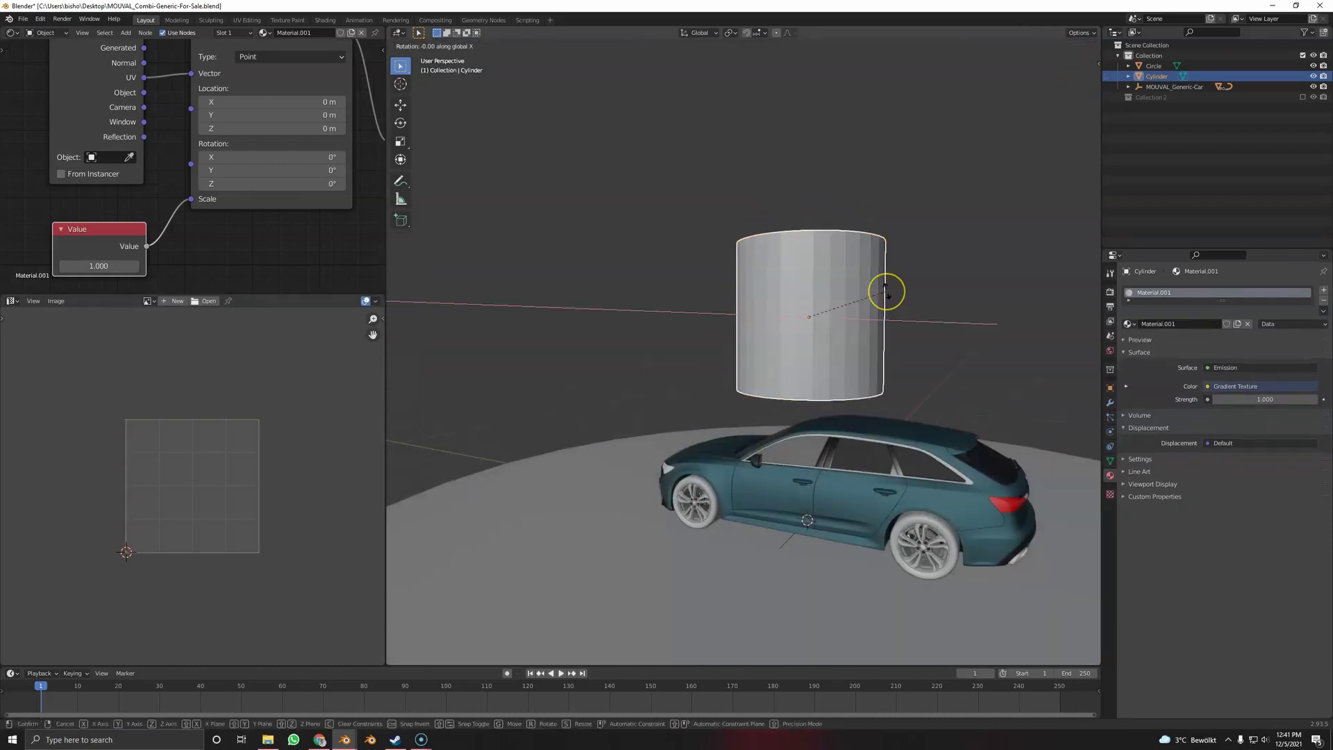
key(Return)
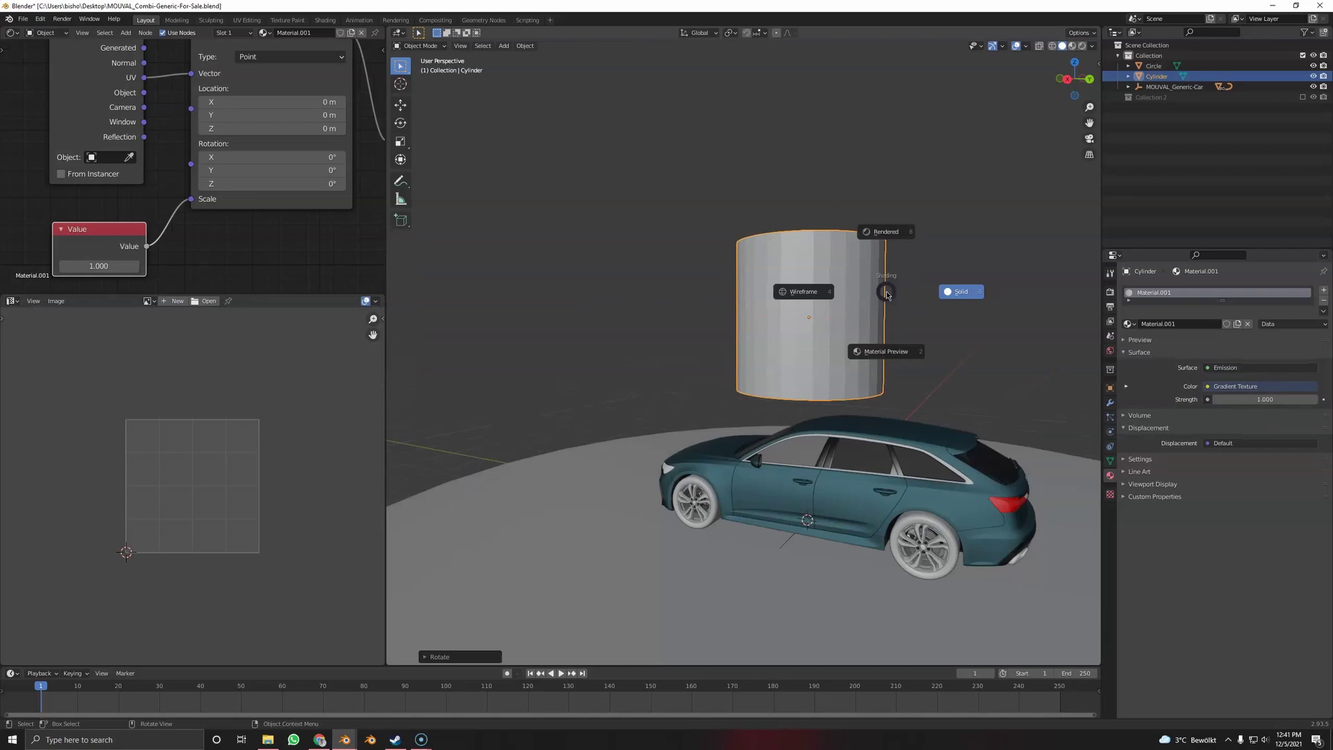
click(877, 220)
scroll(842, 229, down, 3)
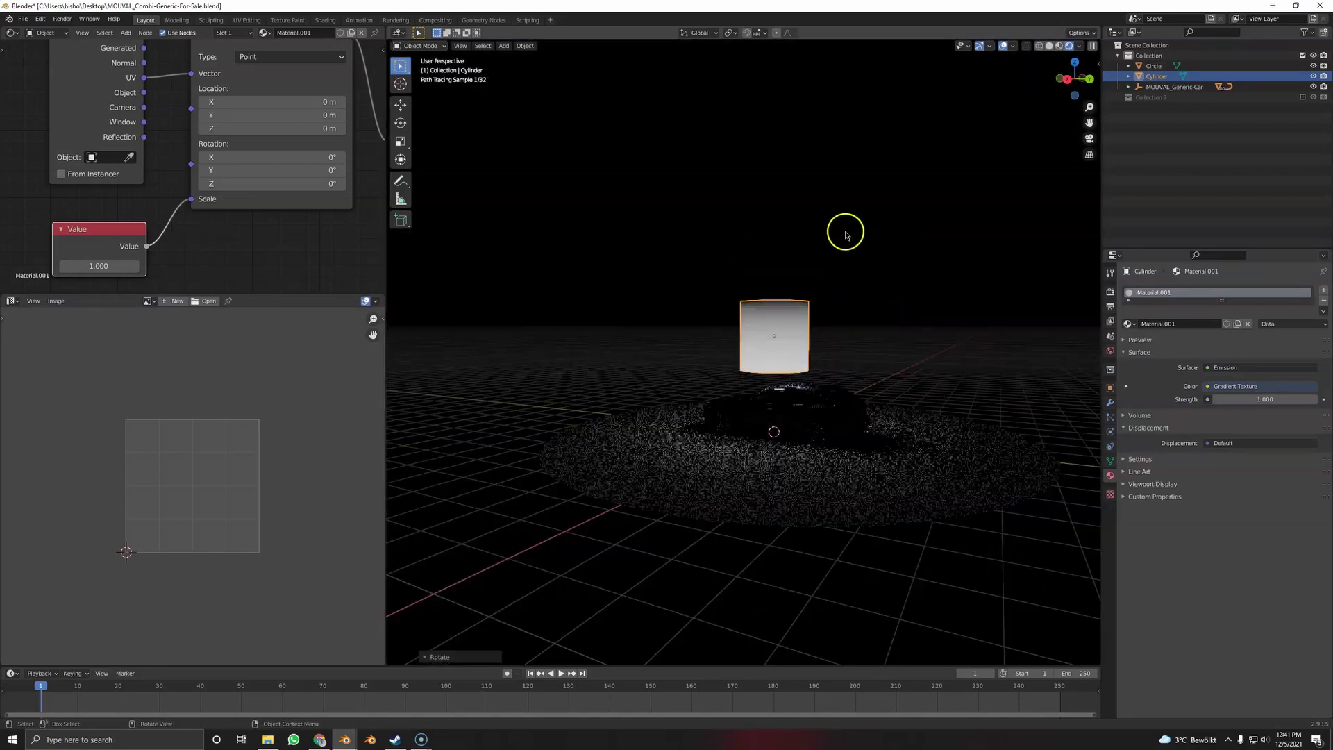
Scale the cylinder outward in X and Y only, keeping its height, until it is wide enough to surround the car
key(s)
key(shift+z)
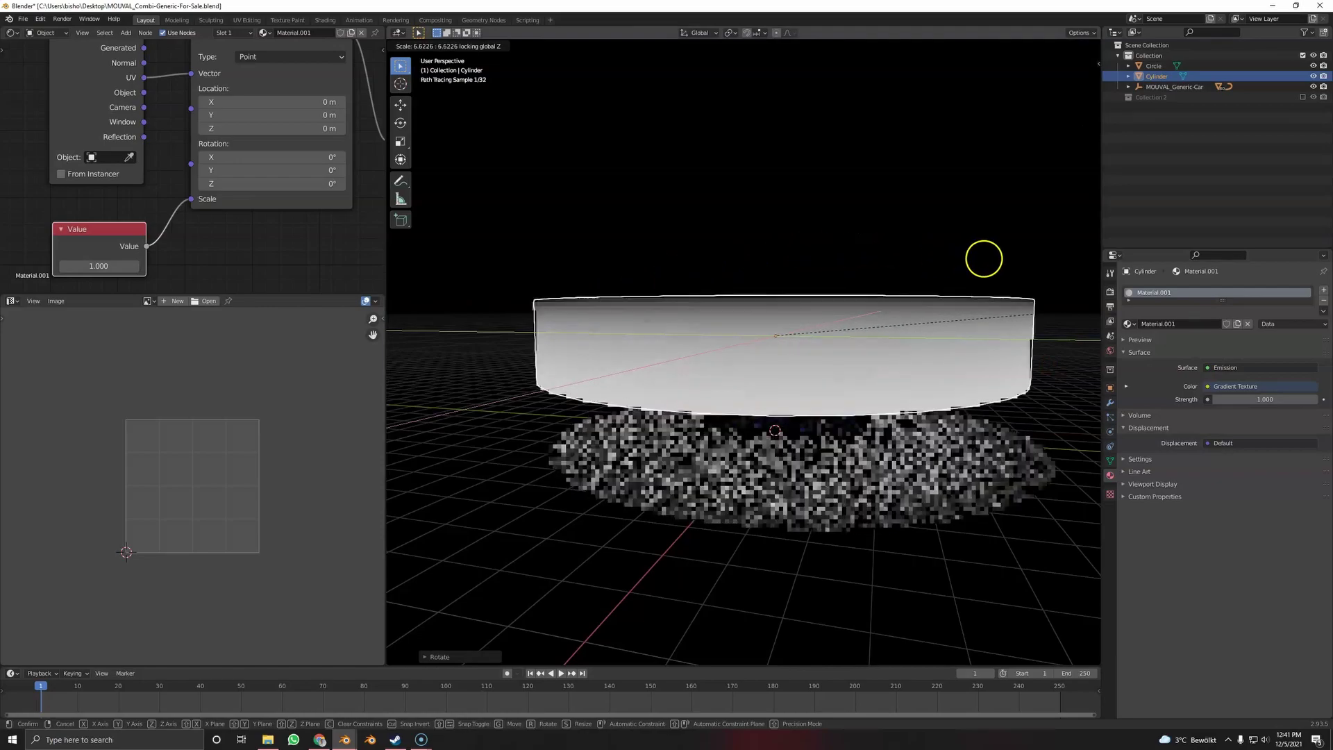
key(z)
click(869, 209)
scroll(771, 351, up, 4)
middle_drag(771, 351, 816, 280)
Move the cylinder down around the car, stretch it along Z, and raise its lower edge just above the ground disc
key(g)
key(s)
key(z)
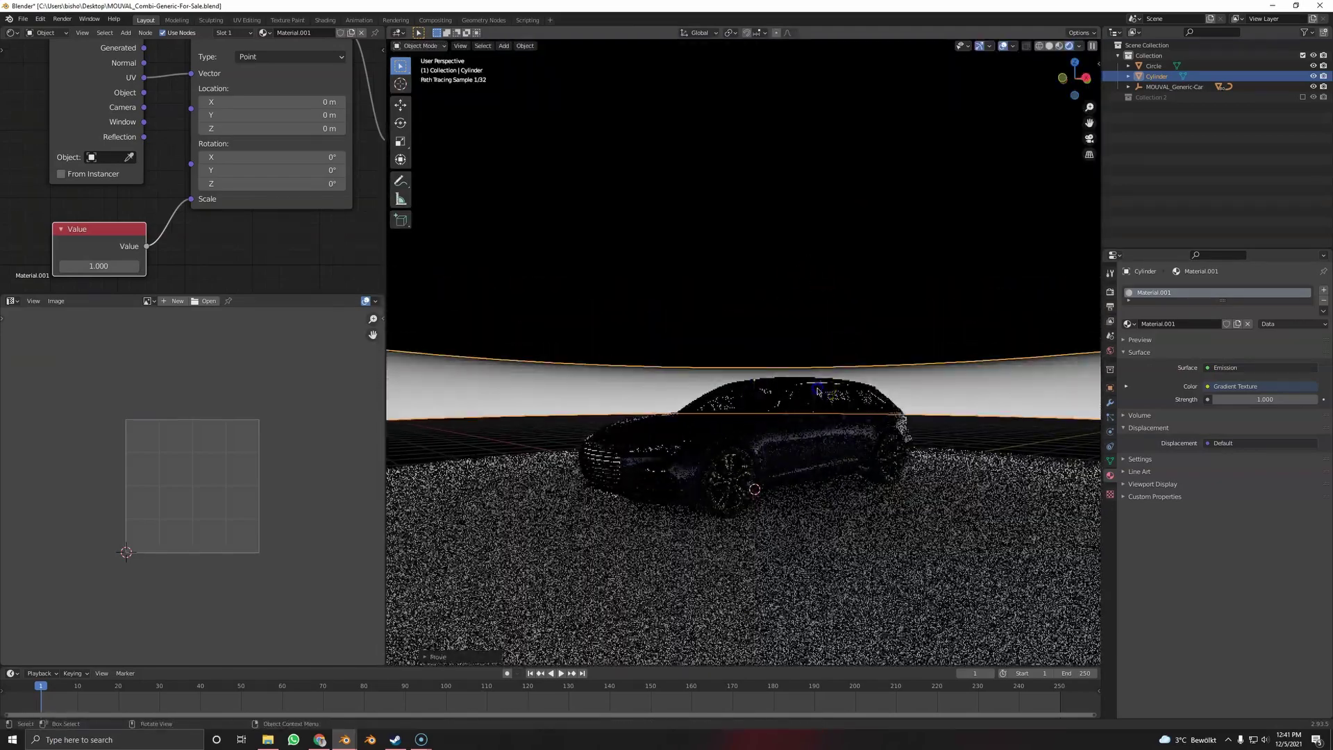
click(825, 116)
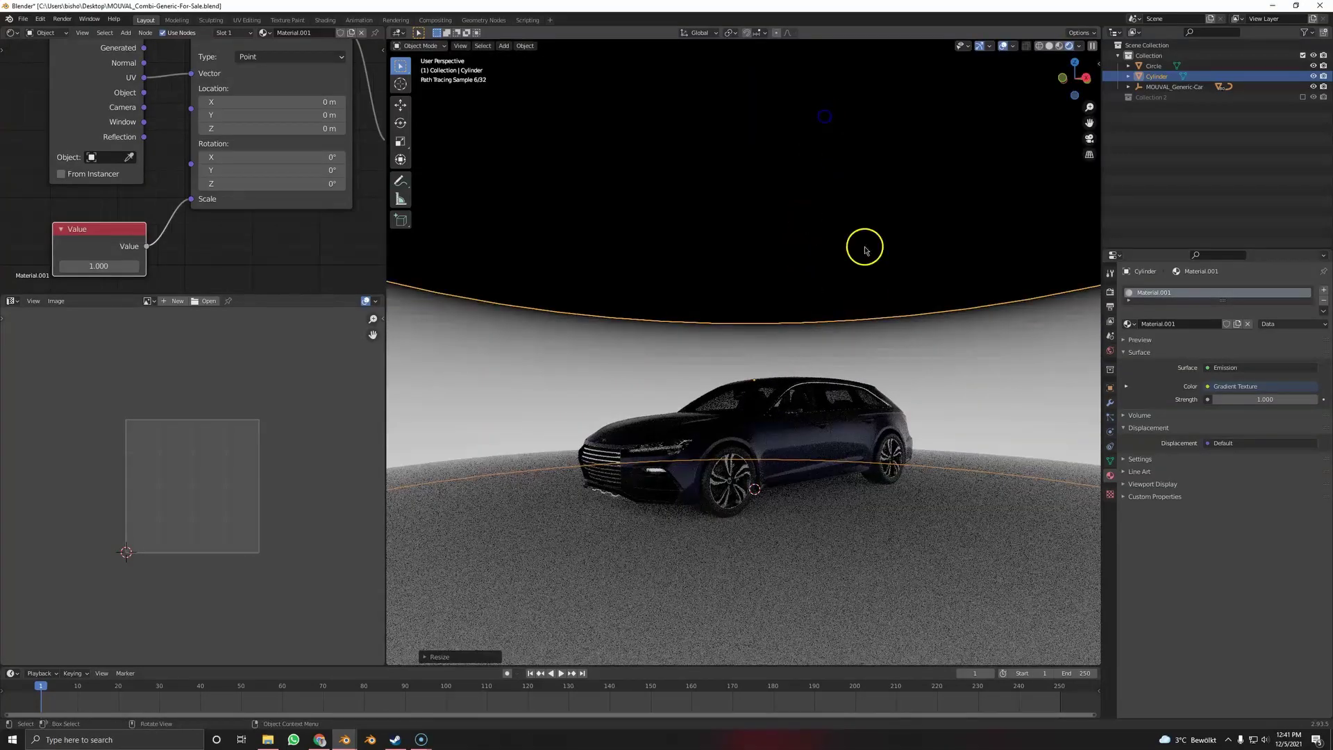
key(g)
key(z)
click(857, 329)
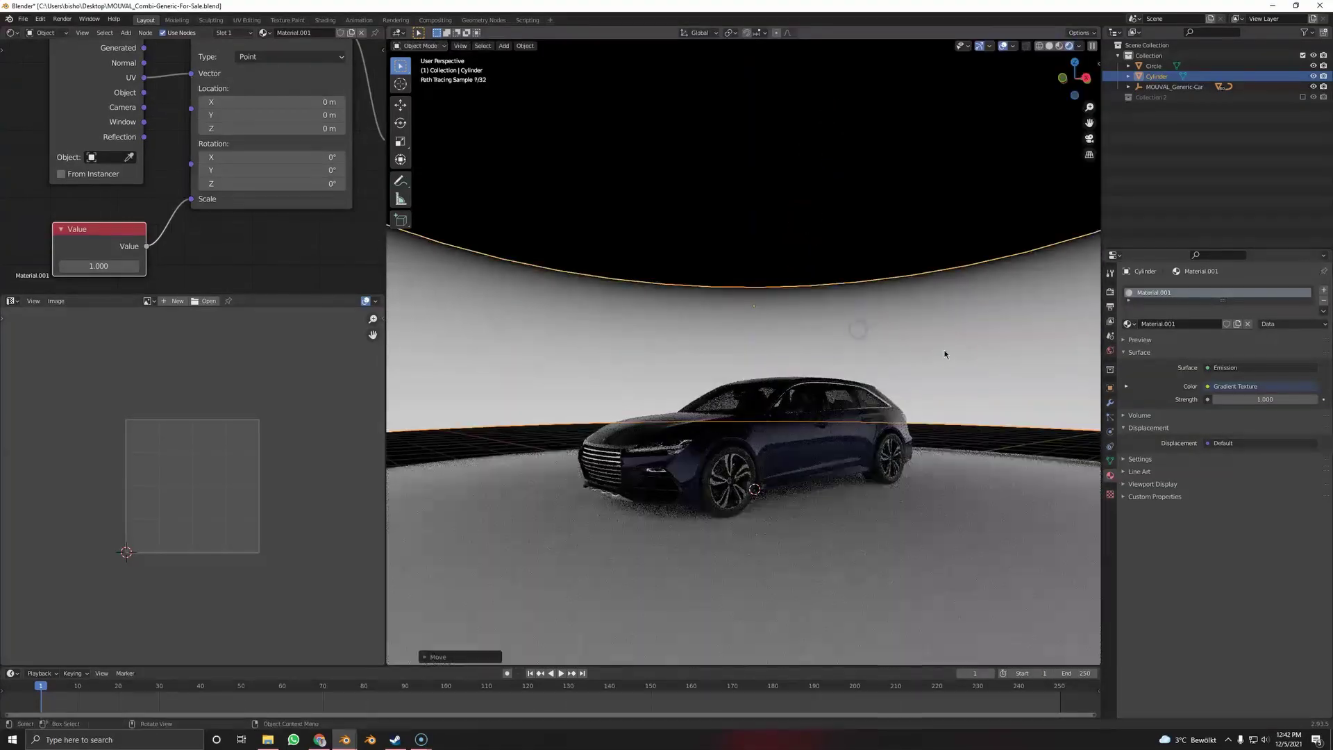
Set the color management View Transform to Standard in the render settings
click(1111, 293)
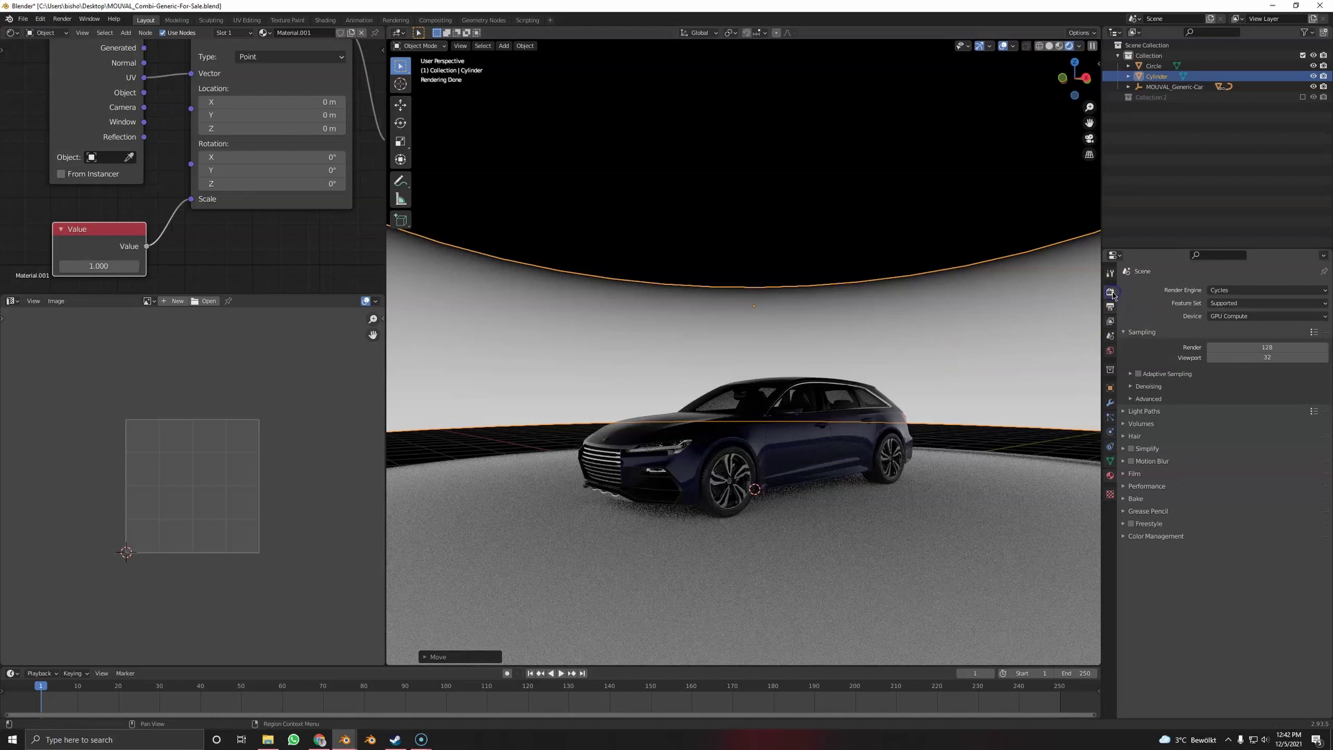
click(1154, 536)
click(1227, 569)
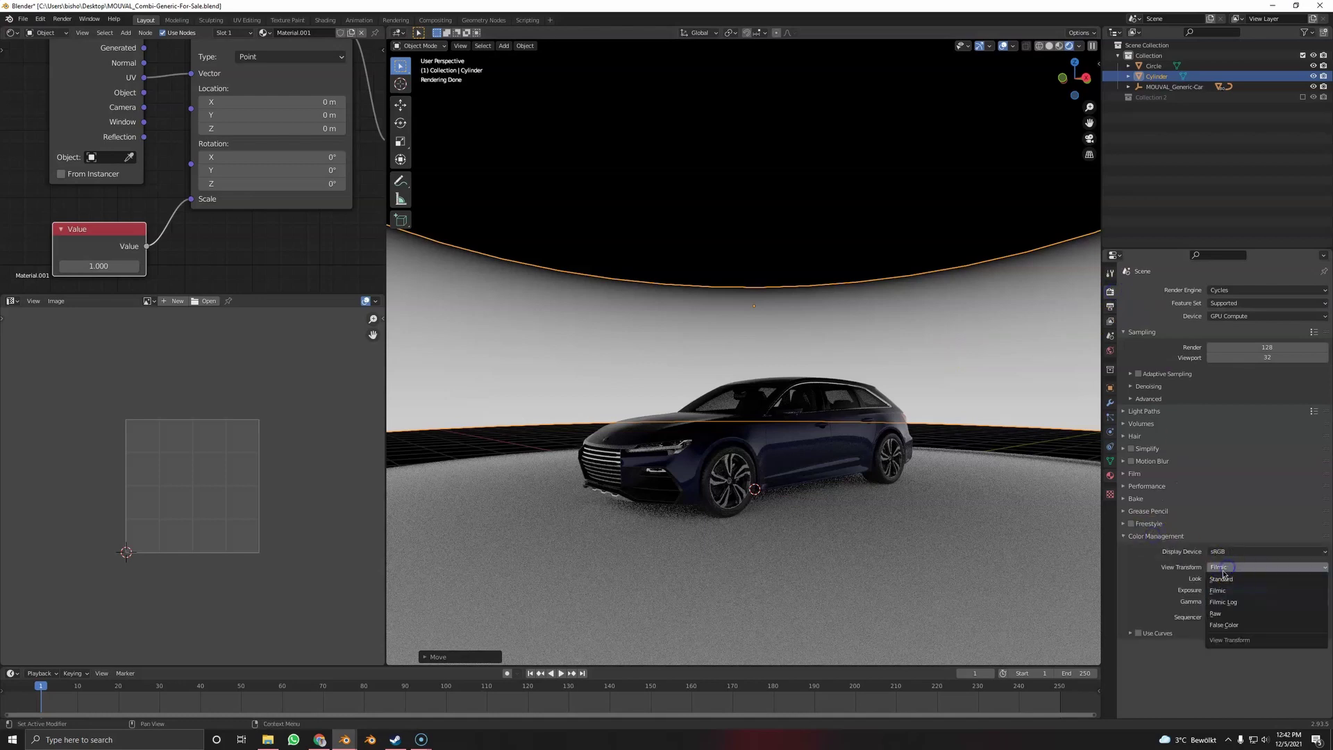
click(1223, 585)
Add a mesh circle, move it up along Z above the car, and fill it with a face
key(Delete)
scroll(744, 377, up, 1)
key(shift+a)
mouse_move(912, 178)
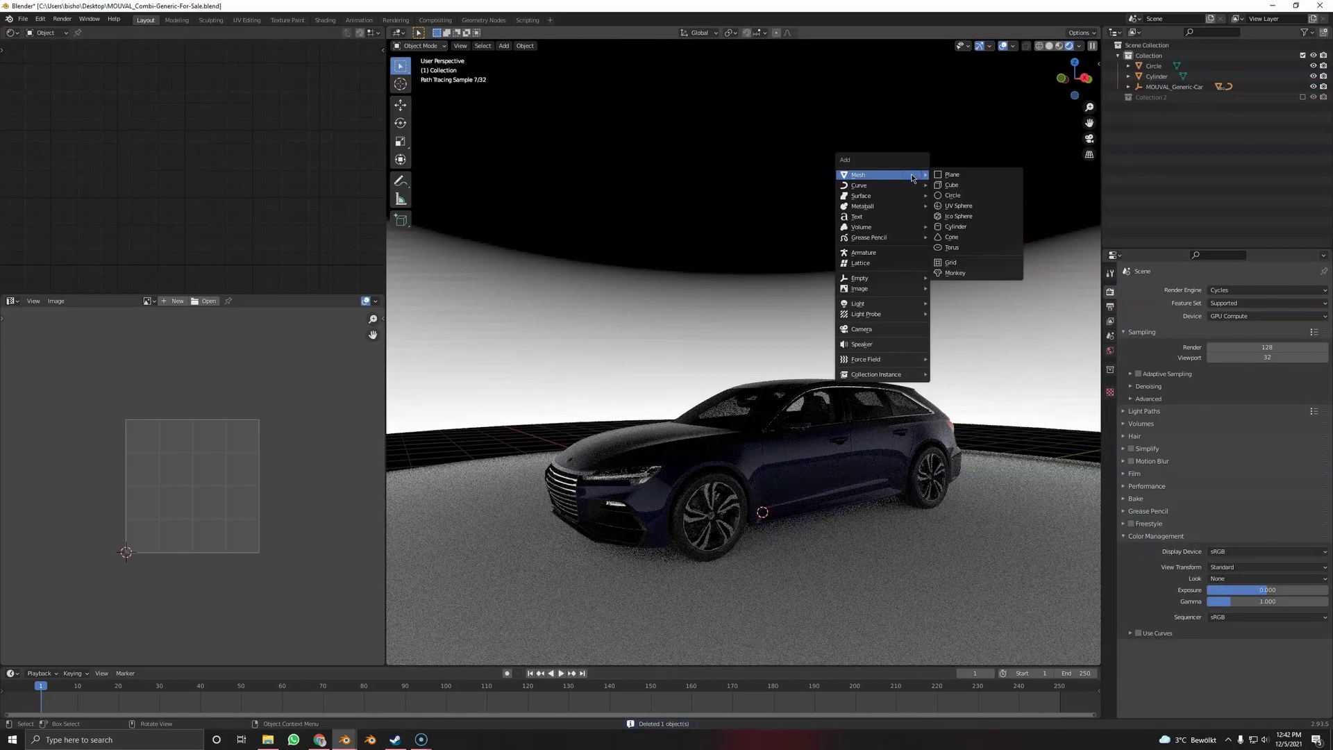
click(952, 196)
key(g)
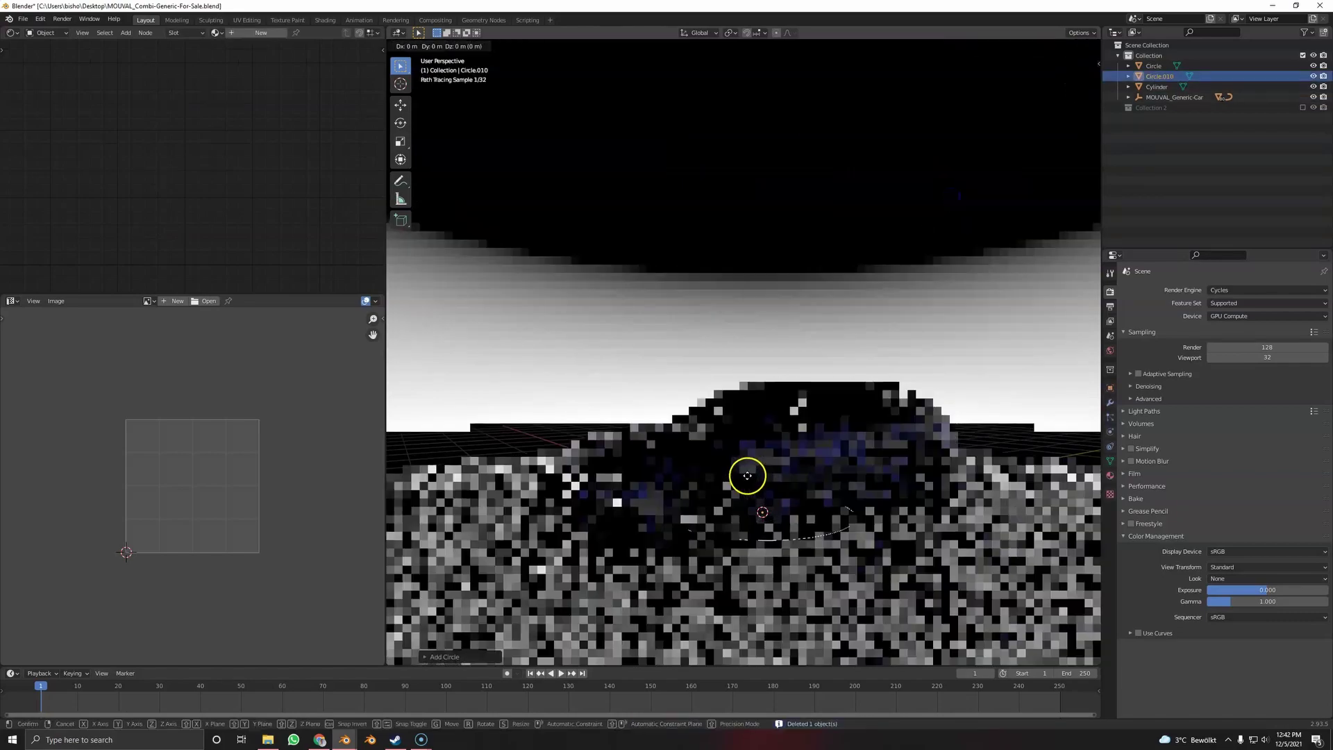
key(z)
click(775, 174)
key(Tab)
key(f)
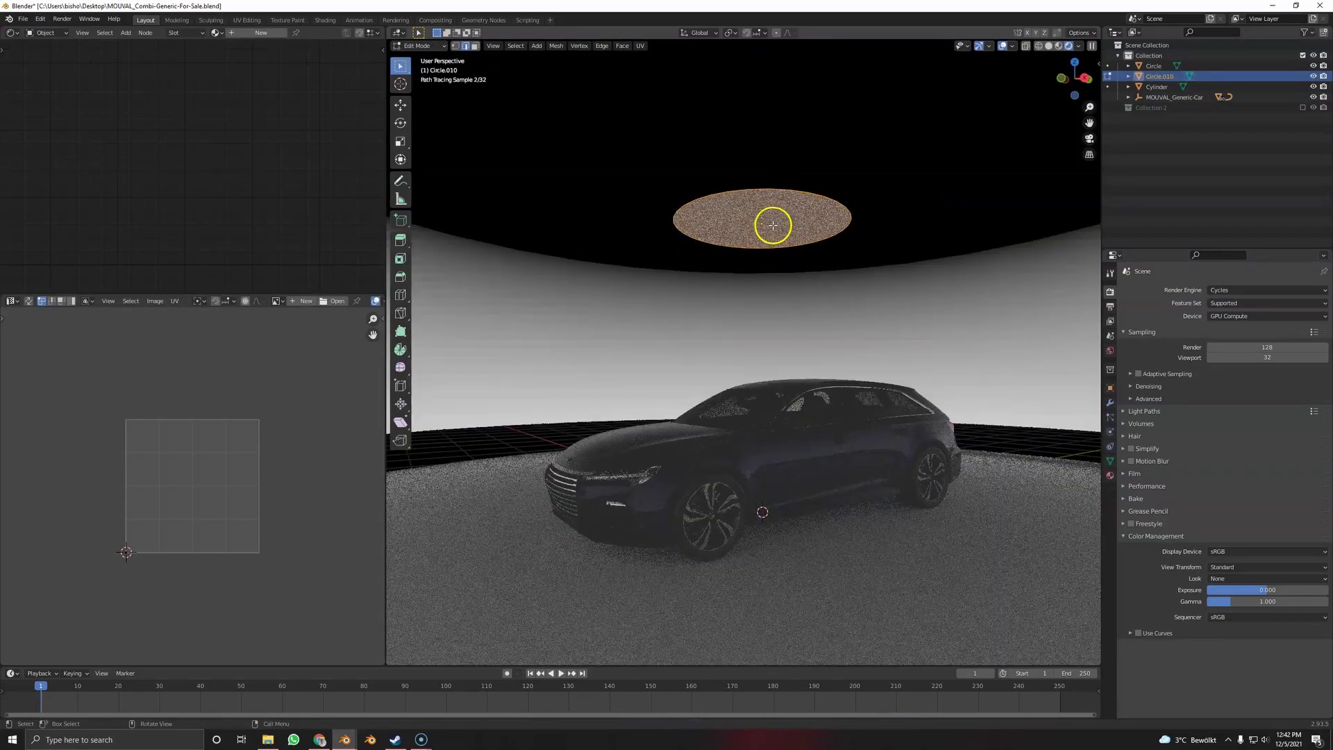
key(Tab)
Give the circle above the car a new material with an Emission surface
click(1110, 477)
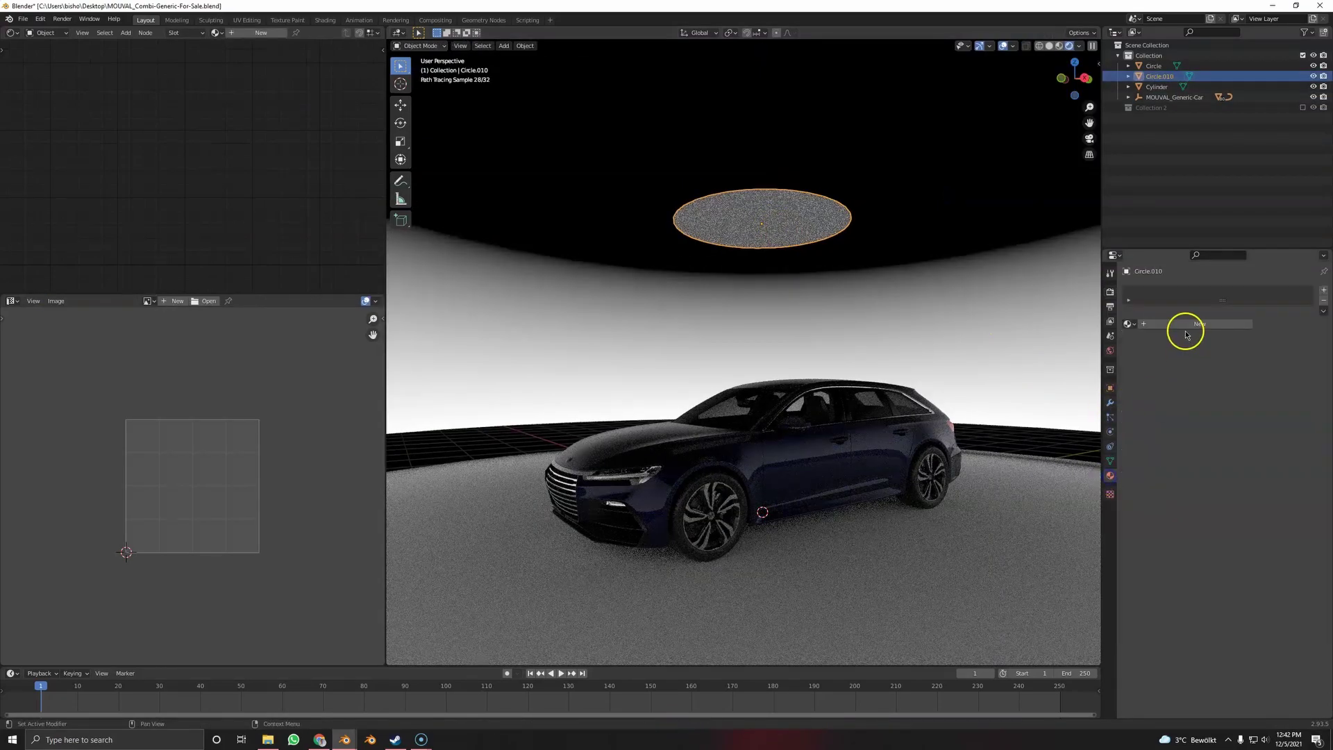
click(1185, 327)
click(1232, 366)
click(1236, 373)
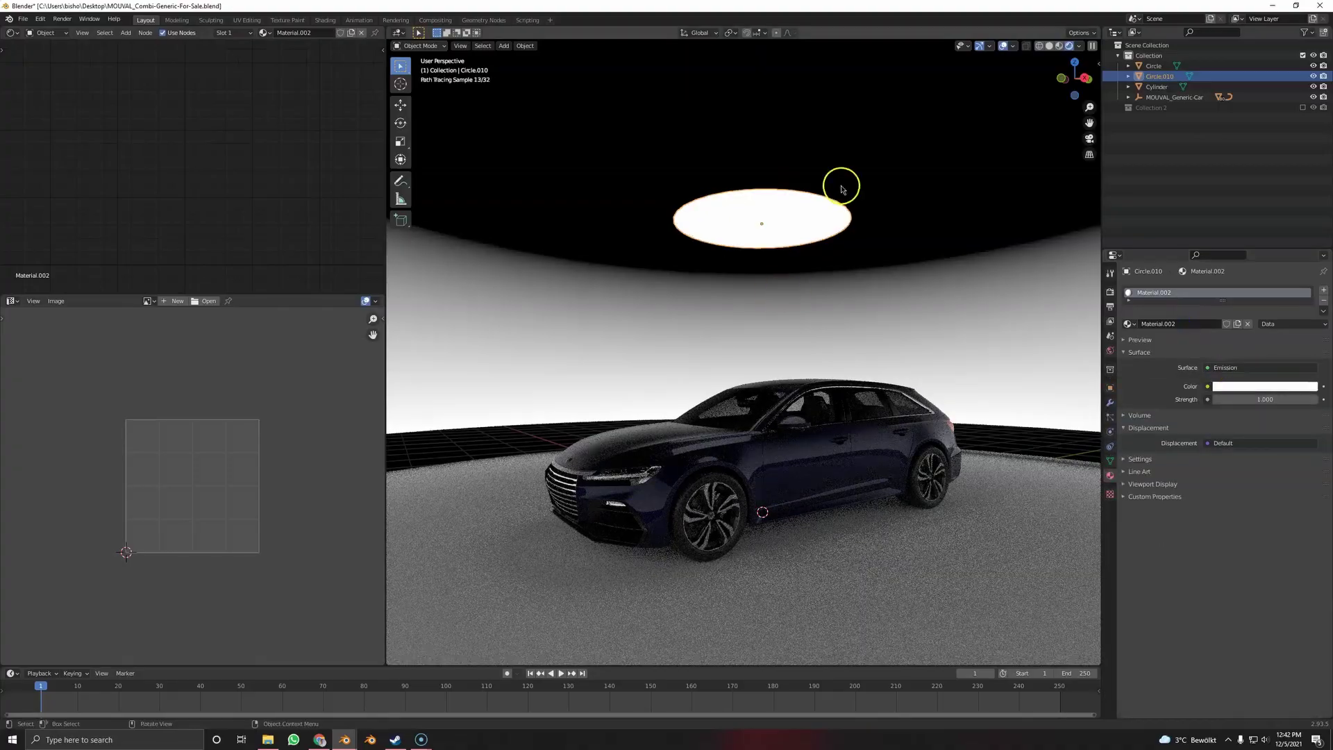
Scale up the emissive circle so it forms a large overhead light above the car
key(s)
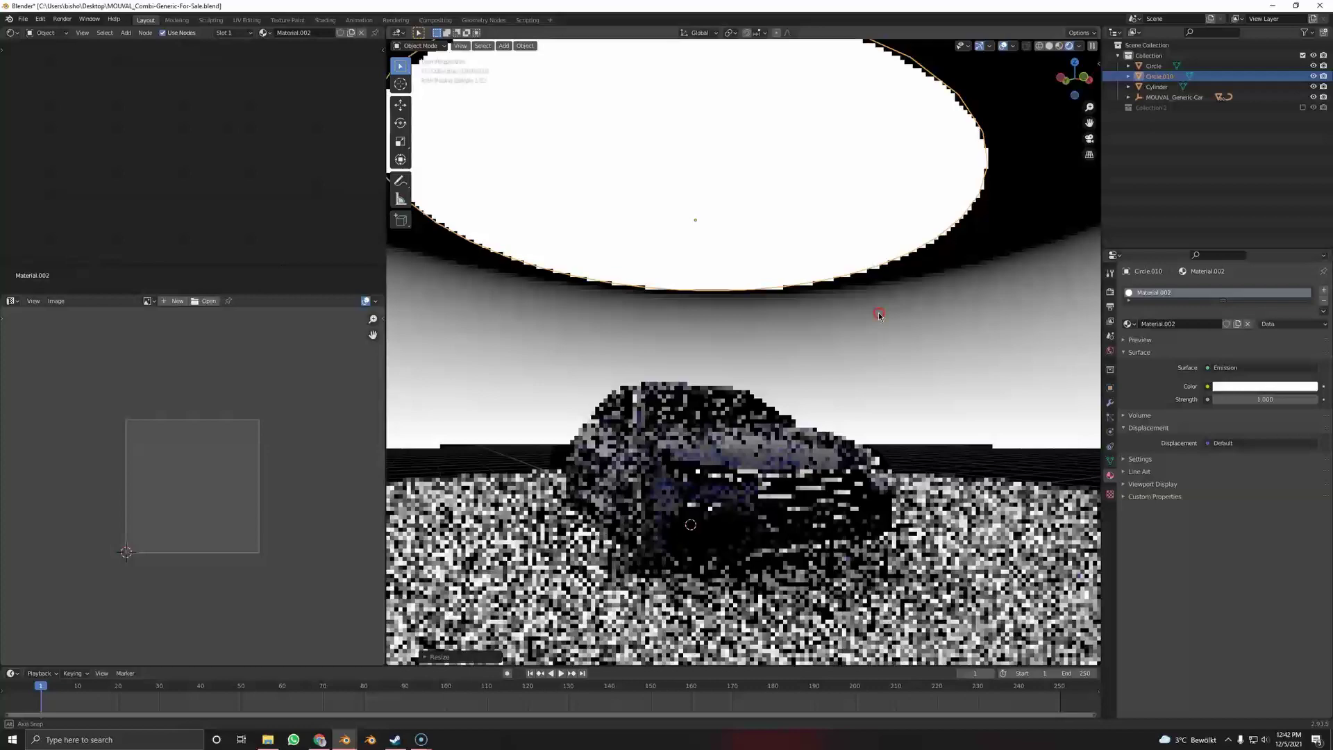
click(741, 313)
middle_drag(835, 339, 837, 349)
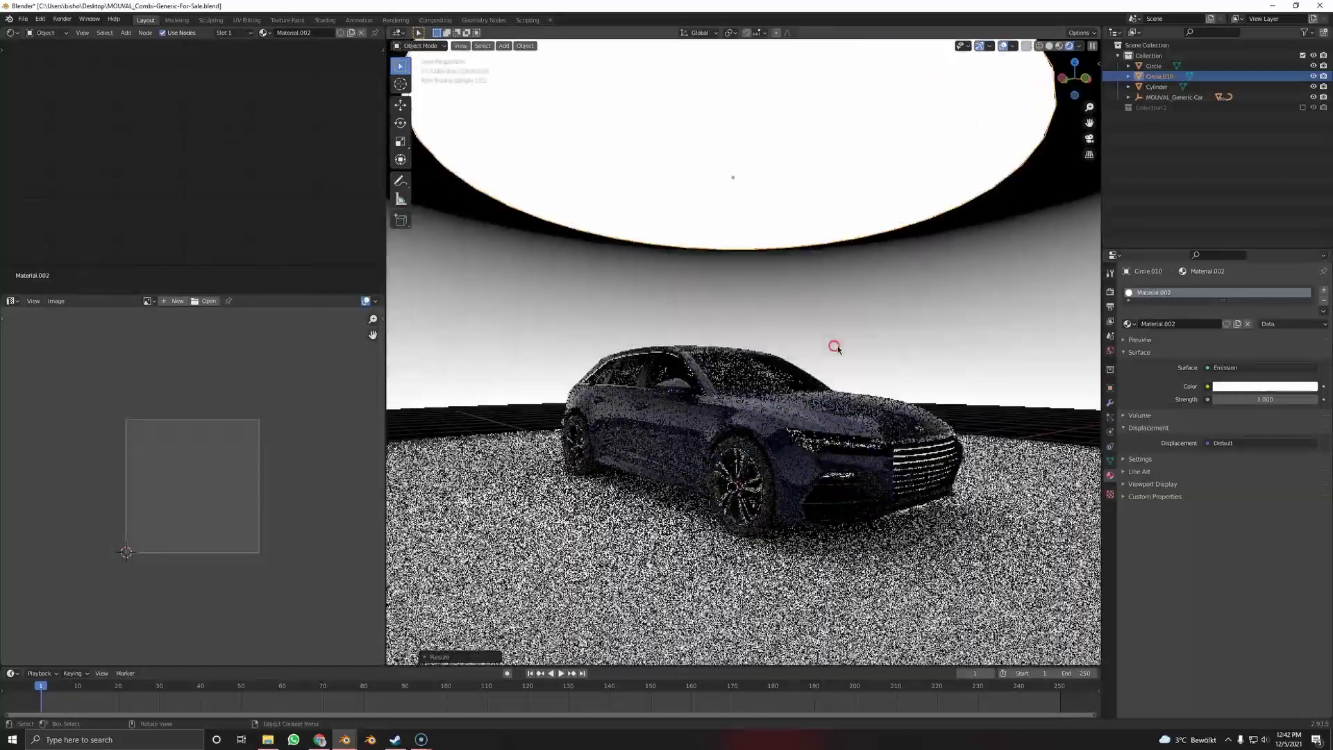
scroll(957, 328, up, 1)
scroll(947, 333, down, 2)
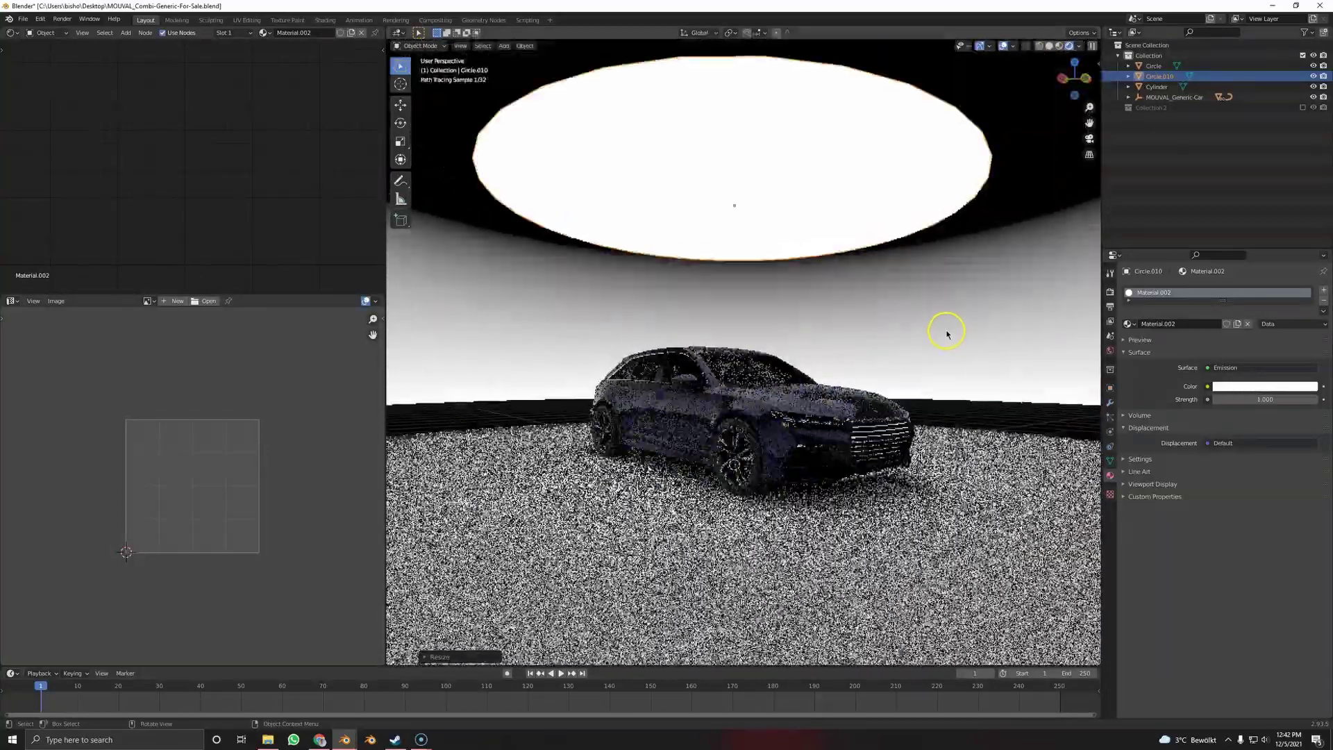
Try deleting the emissive circle above the car
middle_drag(947, 334, 866, 333)
key(x)
click(865, 335)
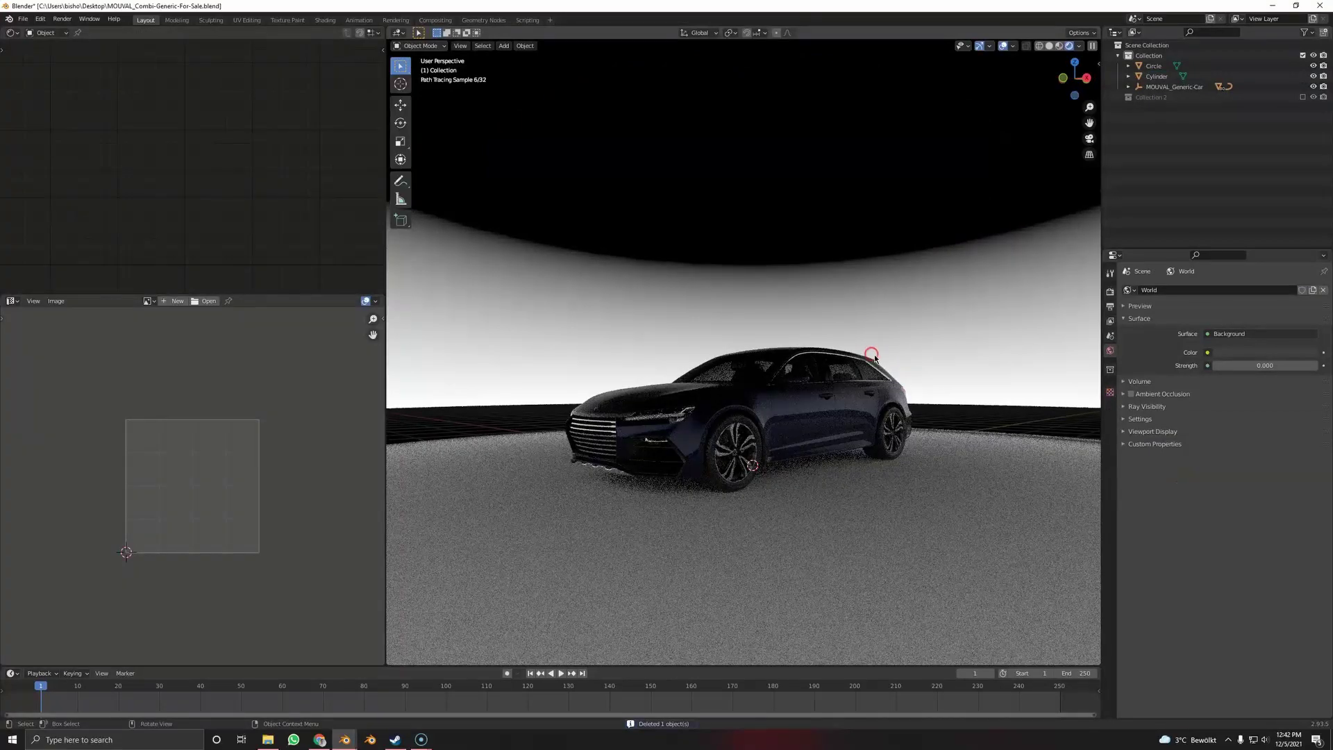
Raise the color management exposure to about 1.7
click(943, 310)
click(1111, 292)
drag(1257, 590, 265, 576)
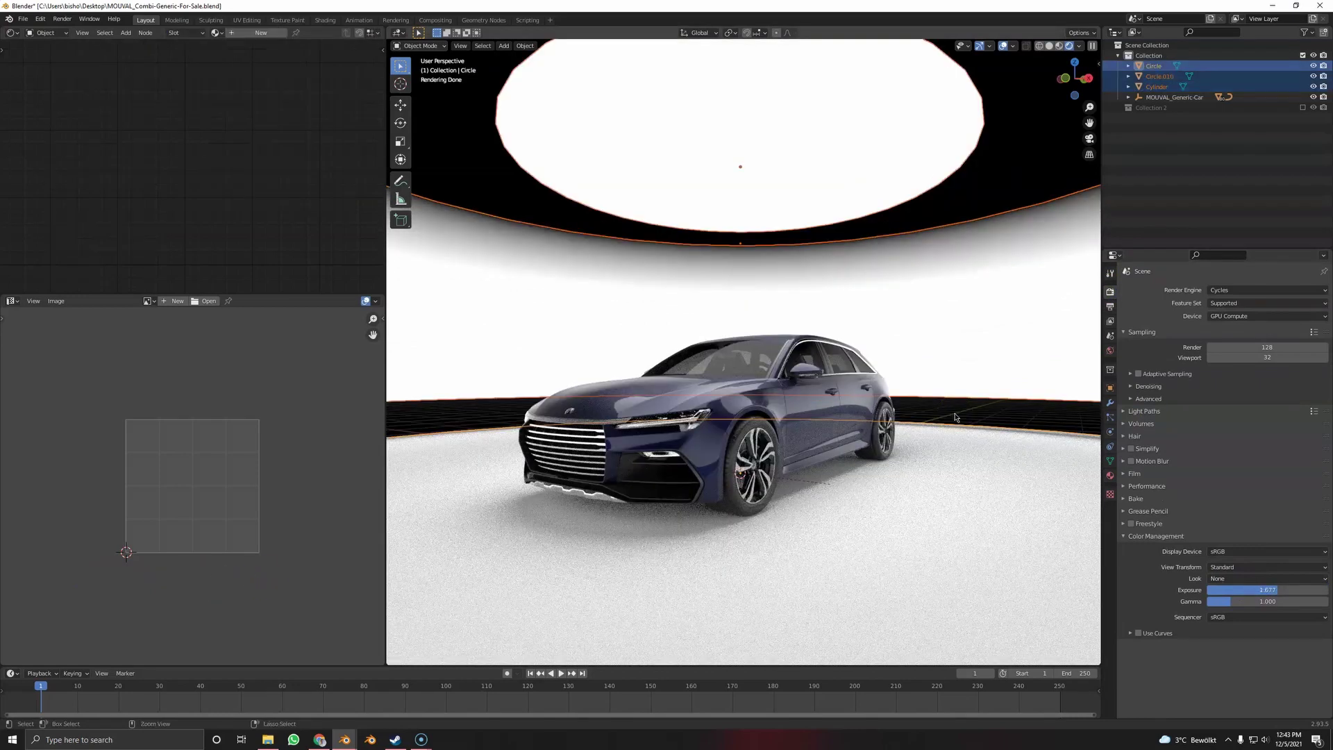
Move all the car parts into a new collection named Car and exclude that collection from the scene
click(956, 417)
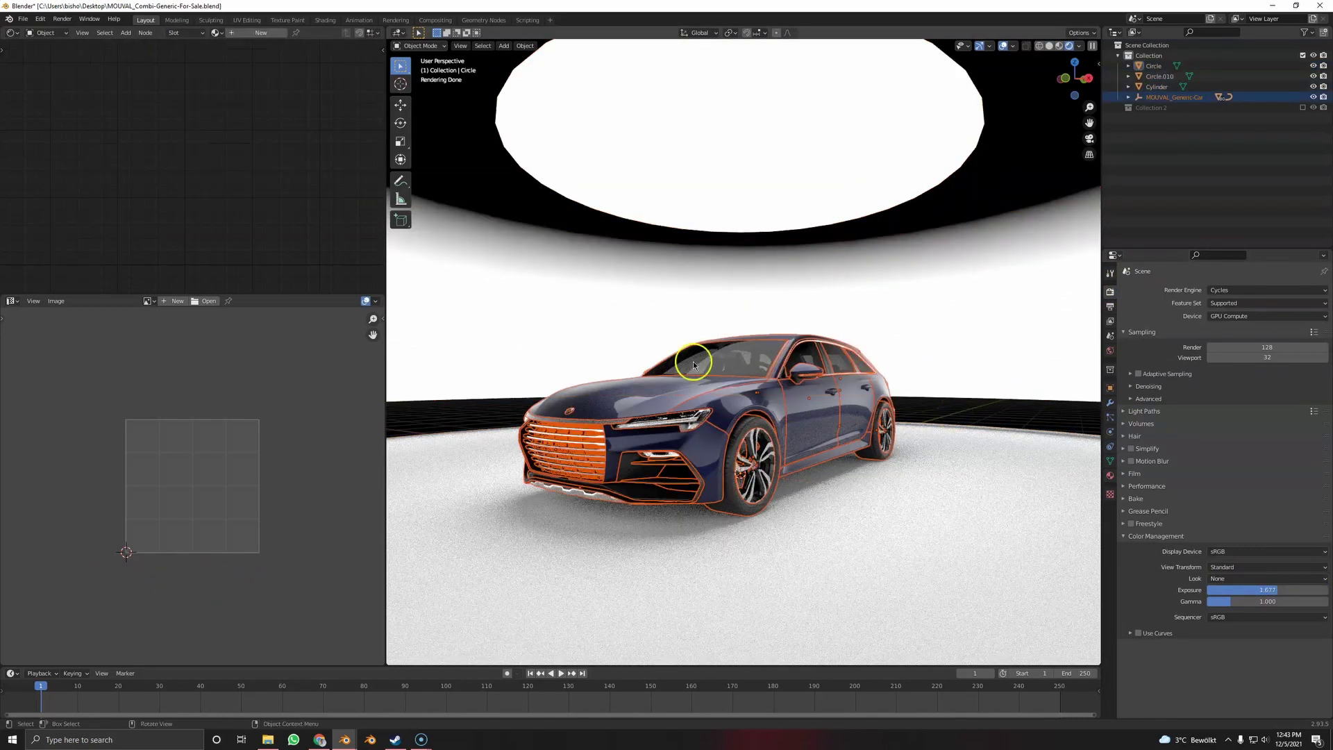
key(m)
click(664, 325)
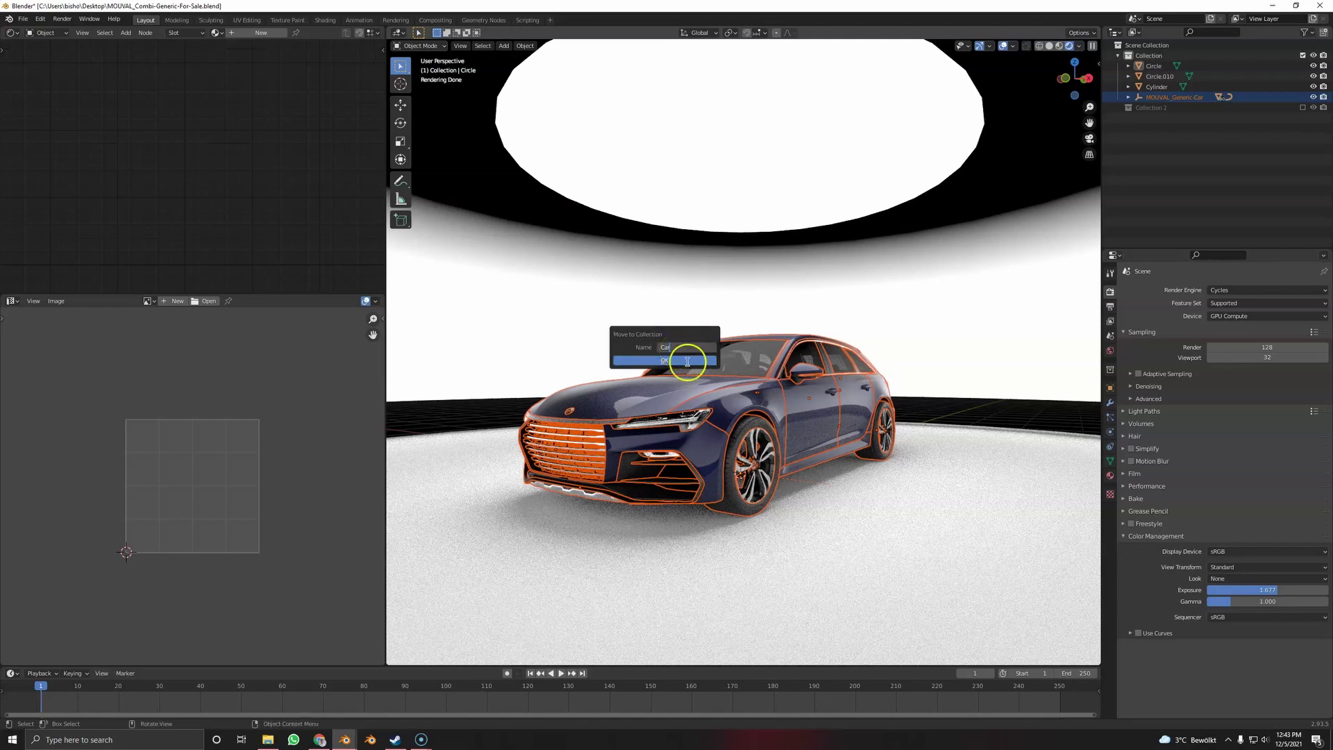
click(688, 361)
click(1303, 107)
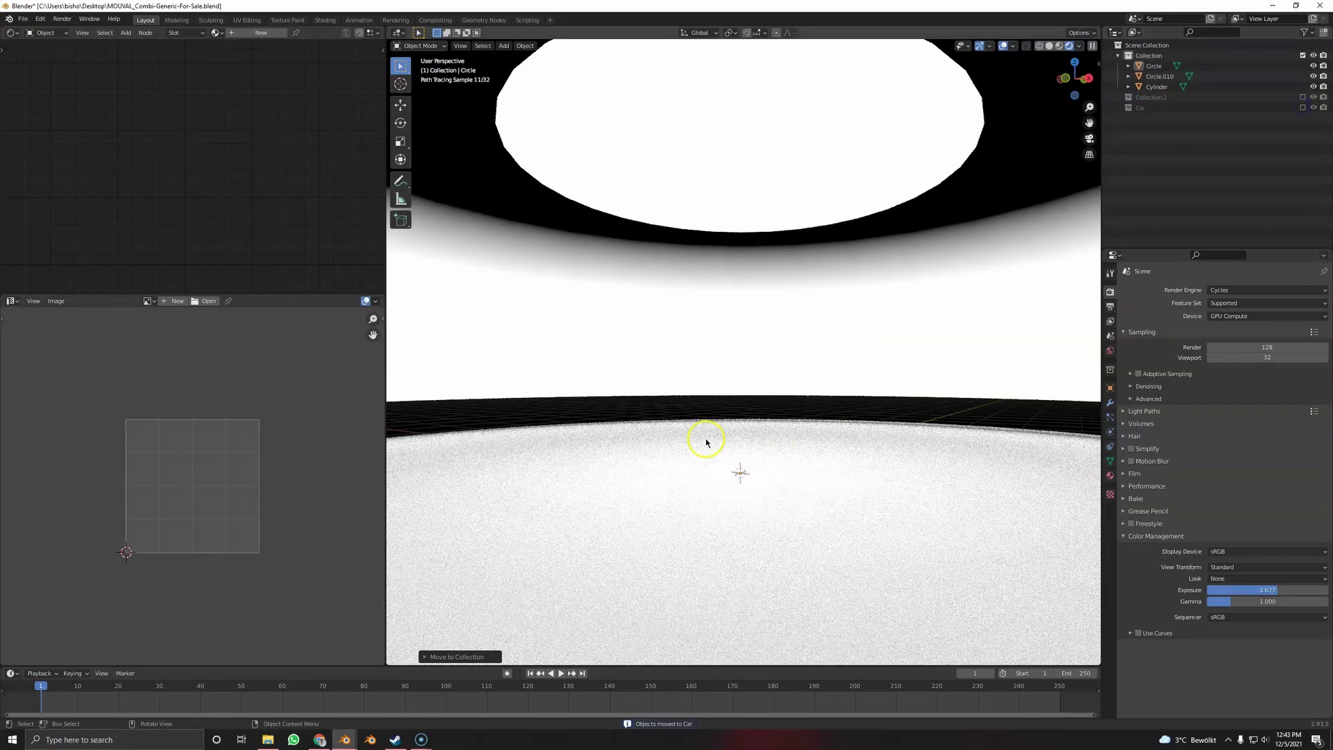
Add a camera and clear its location and rotation
key(shift+a)
mouse_move(705, 443)
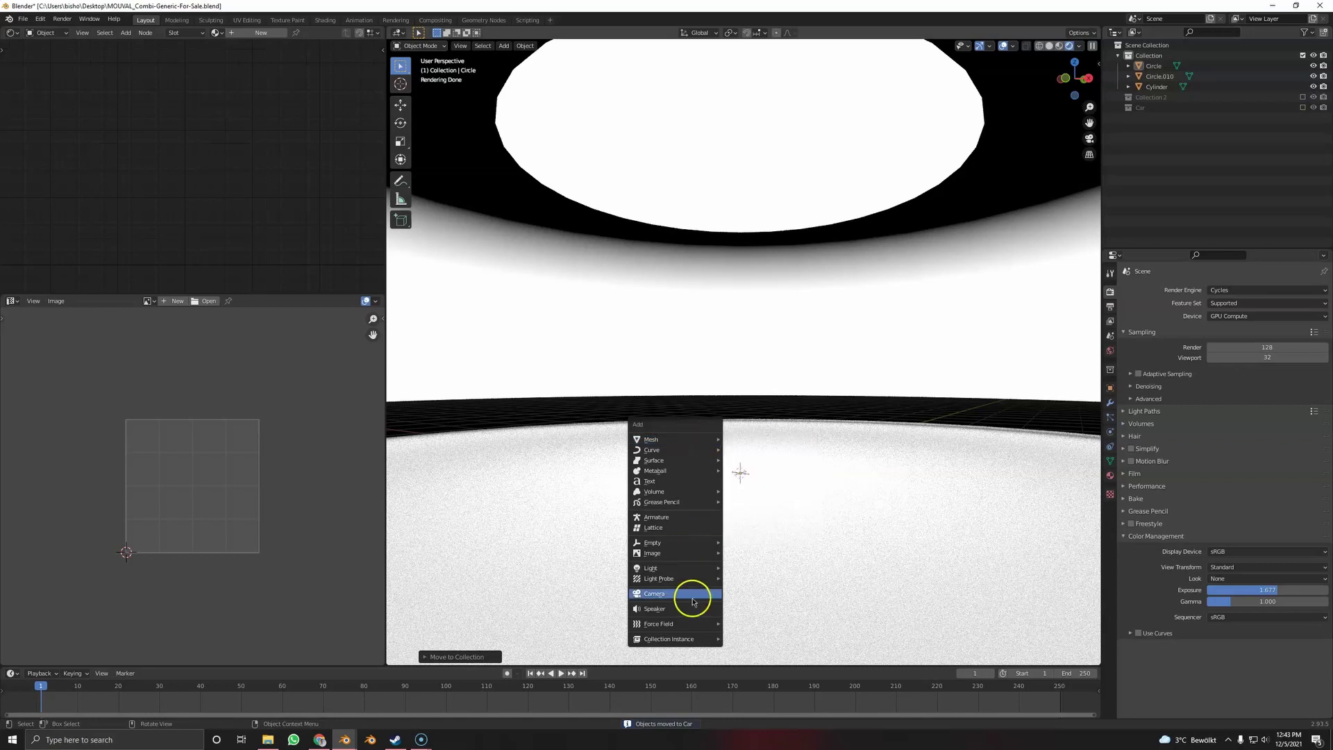
click(688, 594)
key(alt+g)
key(g)
key(Escape)
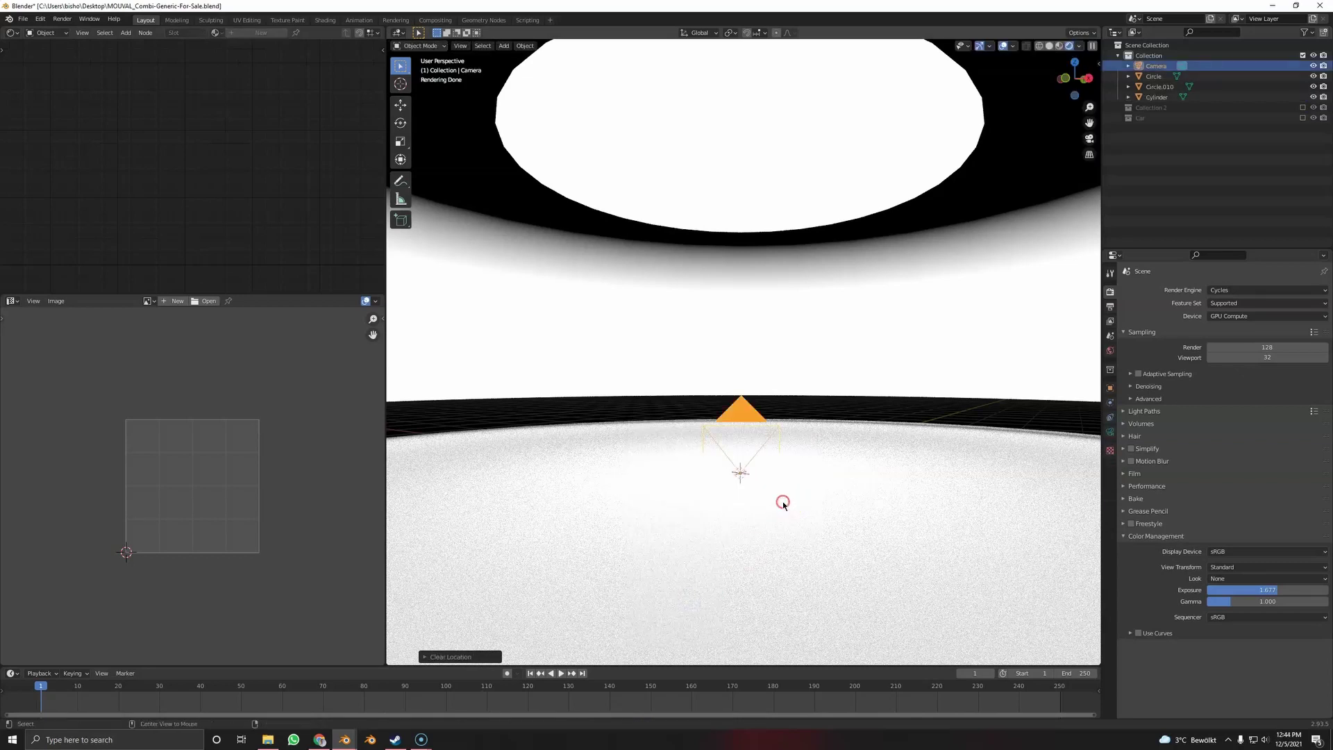
key(alt+r)
Raise the camera slightly above the ground disc along Z and rotate it 90 degrees about the X axis
key(g)
key(z)
click(779, 432)
text(rx)
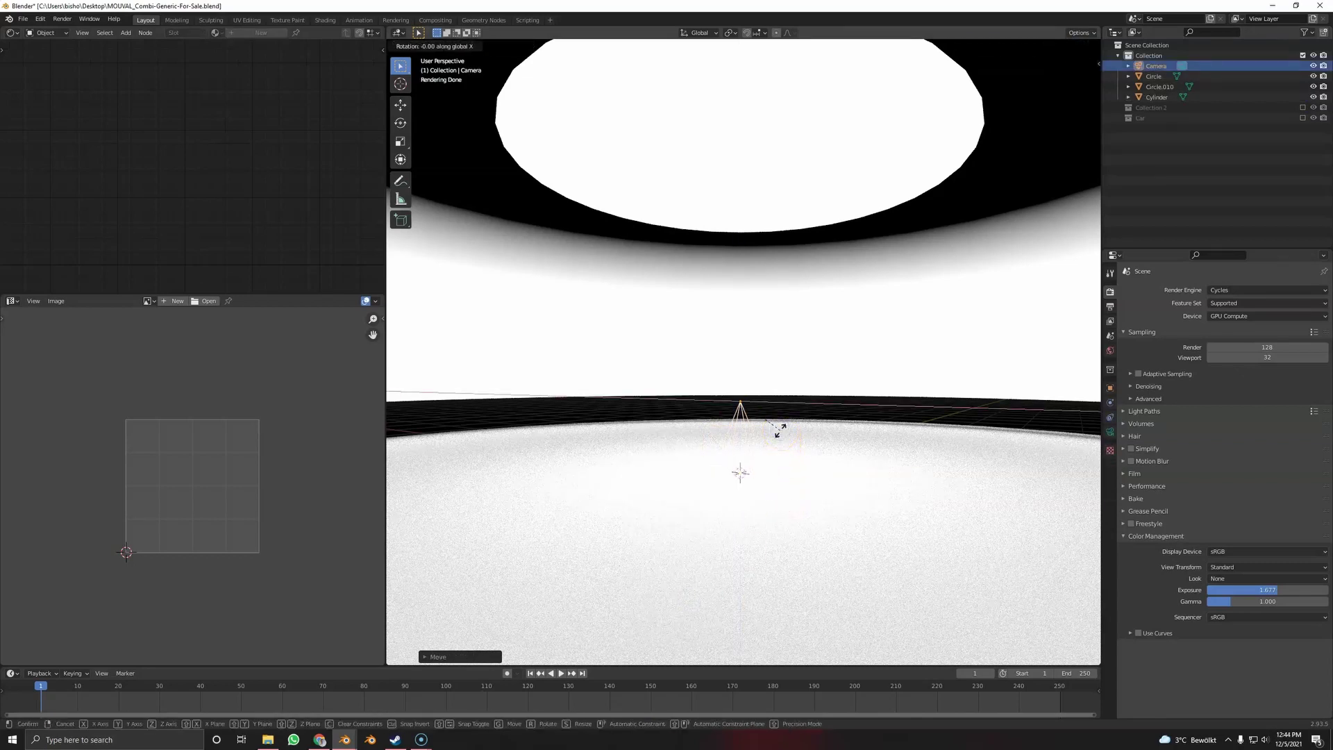
text(90)
key(Return)
Switch the viewport to solid shading and shade the cylinder smooth
key(z)
click(931, 431)
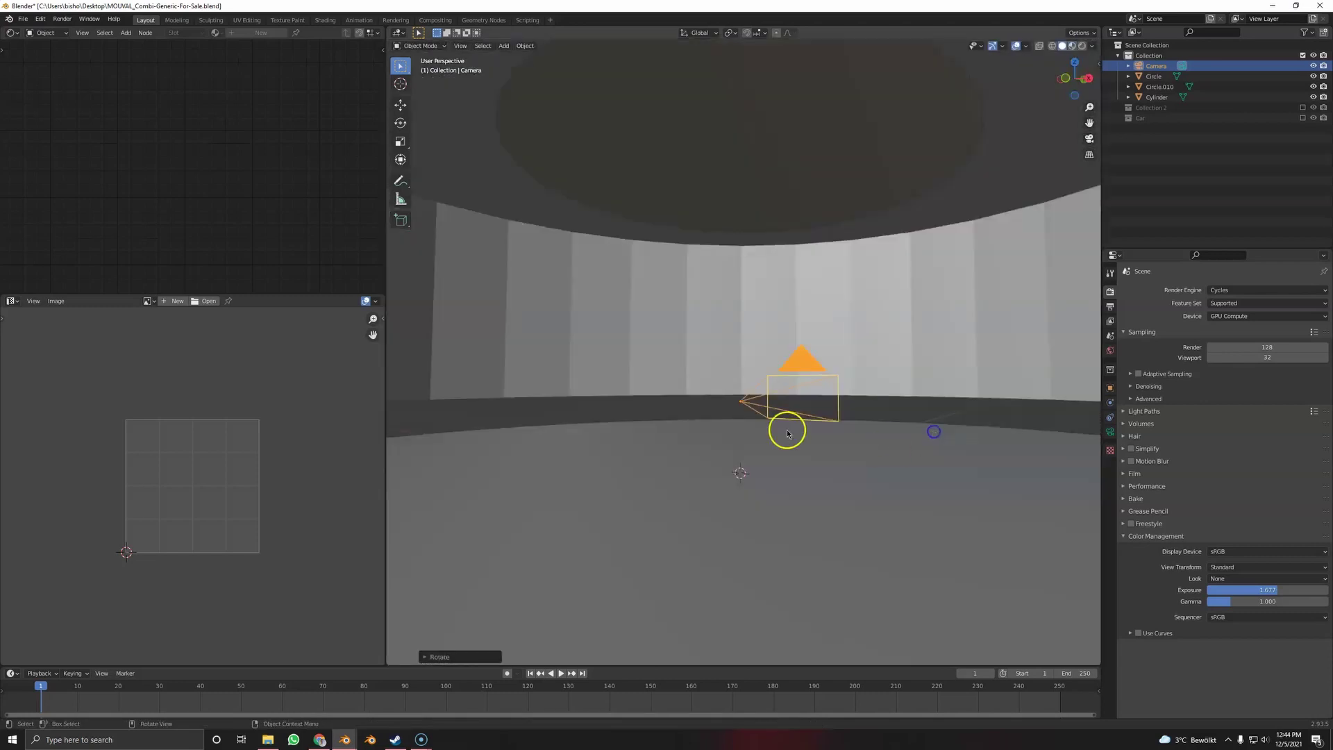
mouse_move(785, 428)
middle_down()
mouse_move(824, 399)
mouse_move(798, 380)
middle_up()
click(803, 310)
right_click(803, 309)
click(803, 309)
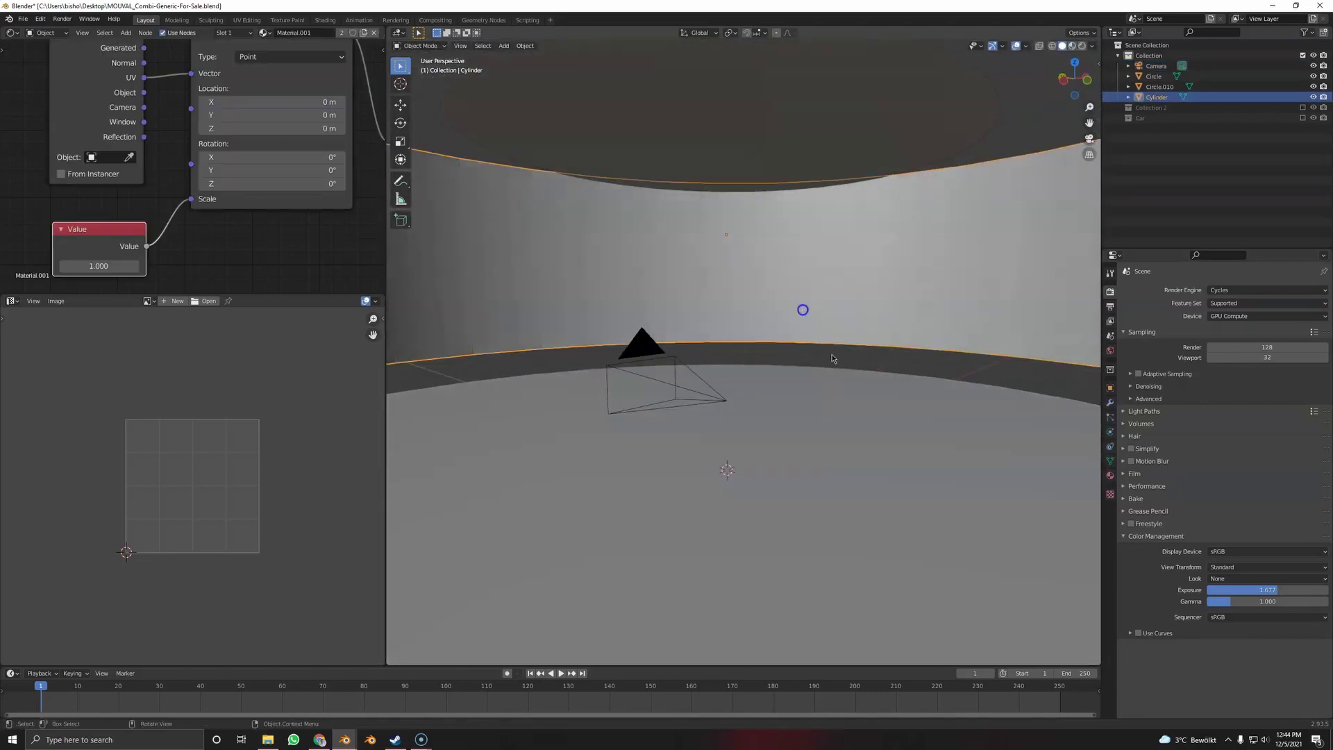
Set the camera's lens type to Panoramic with the Equirectangular panorama type
middle_drag(771, 326, 834, 333)
click(877, 348)
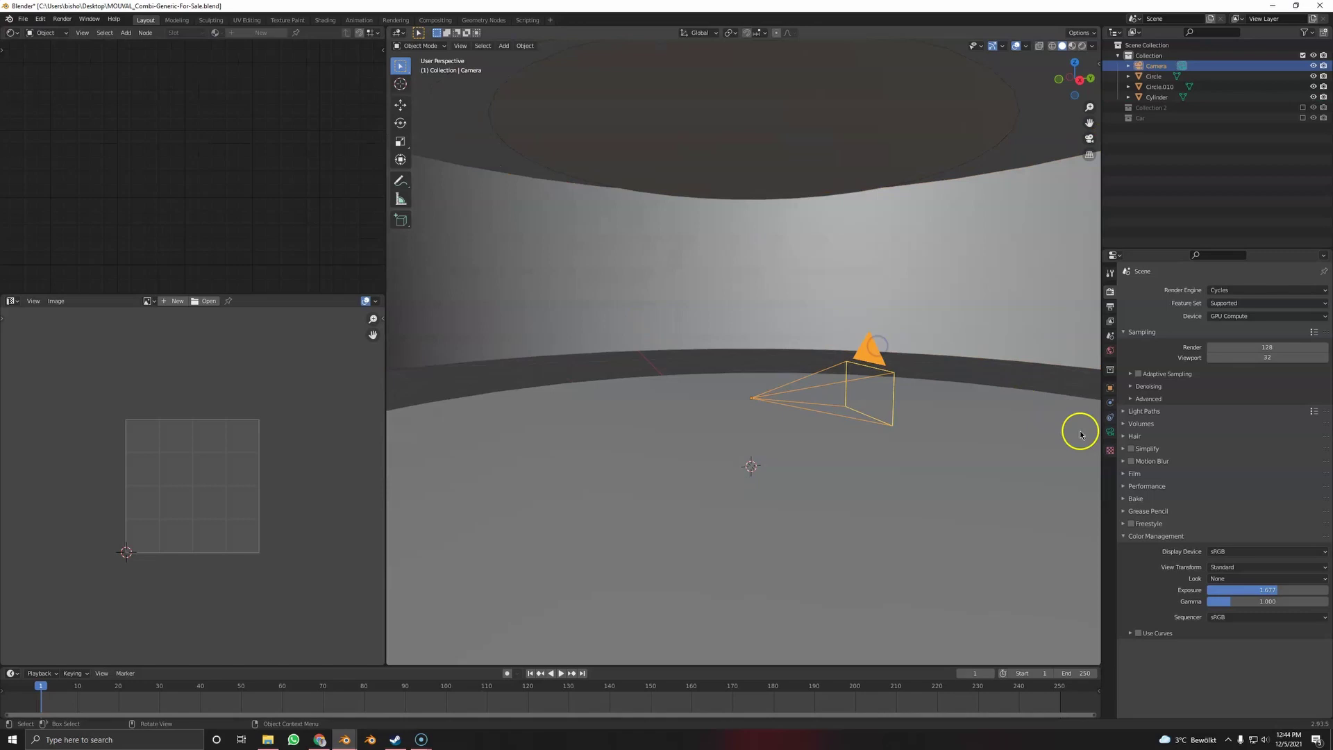
click(1110, 432)
click(1225, 321)
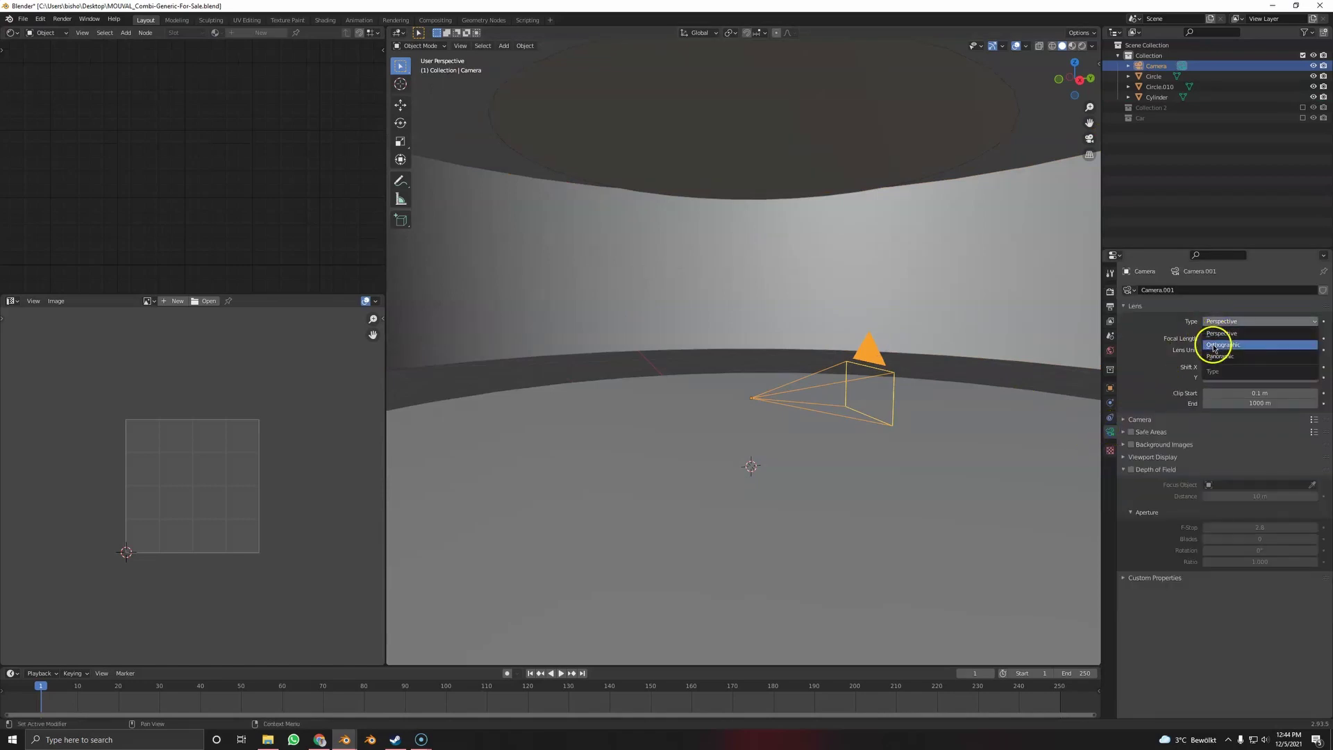
click(1220, 355)
click(1235, 338)
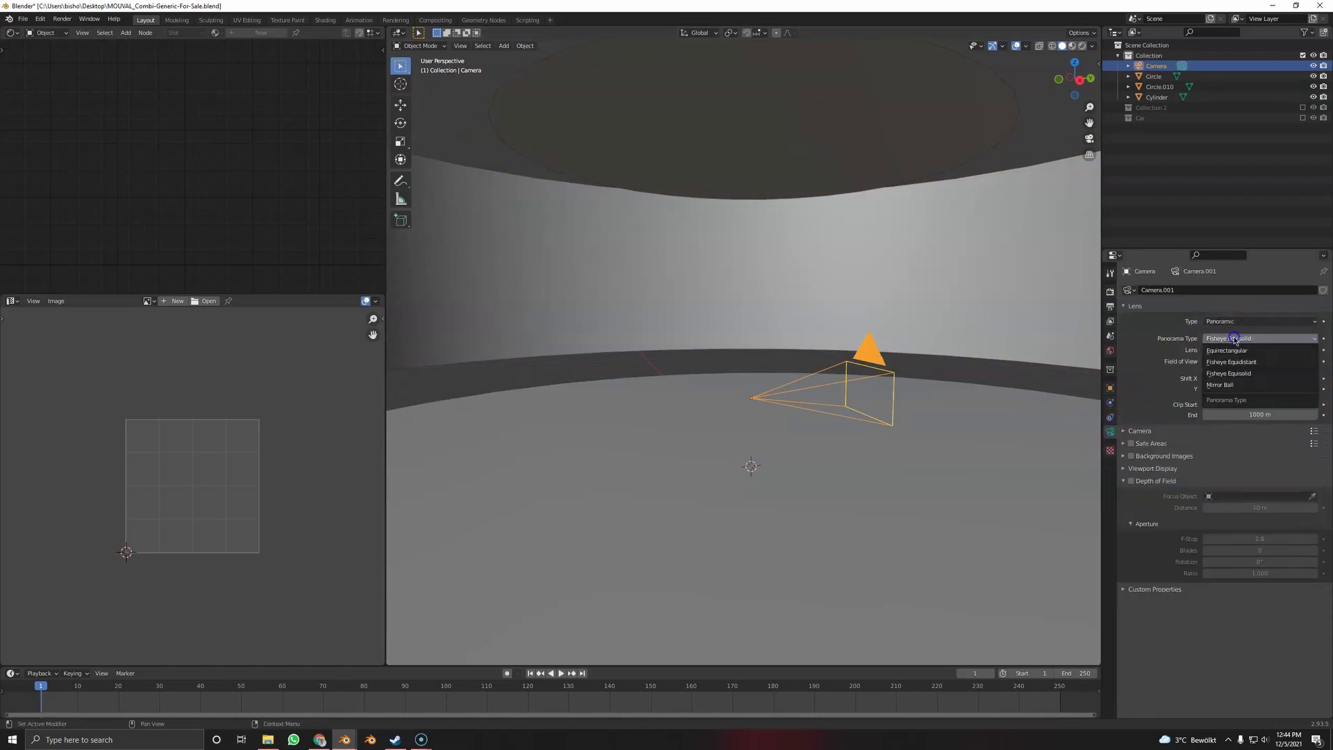
click(1227, 351)
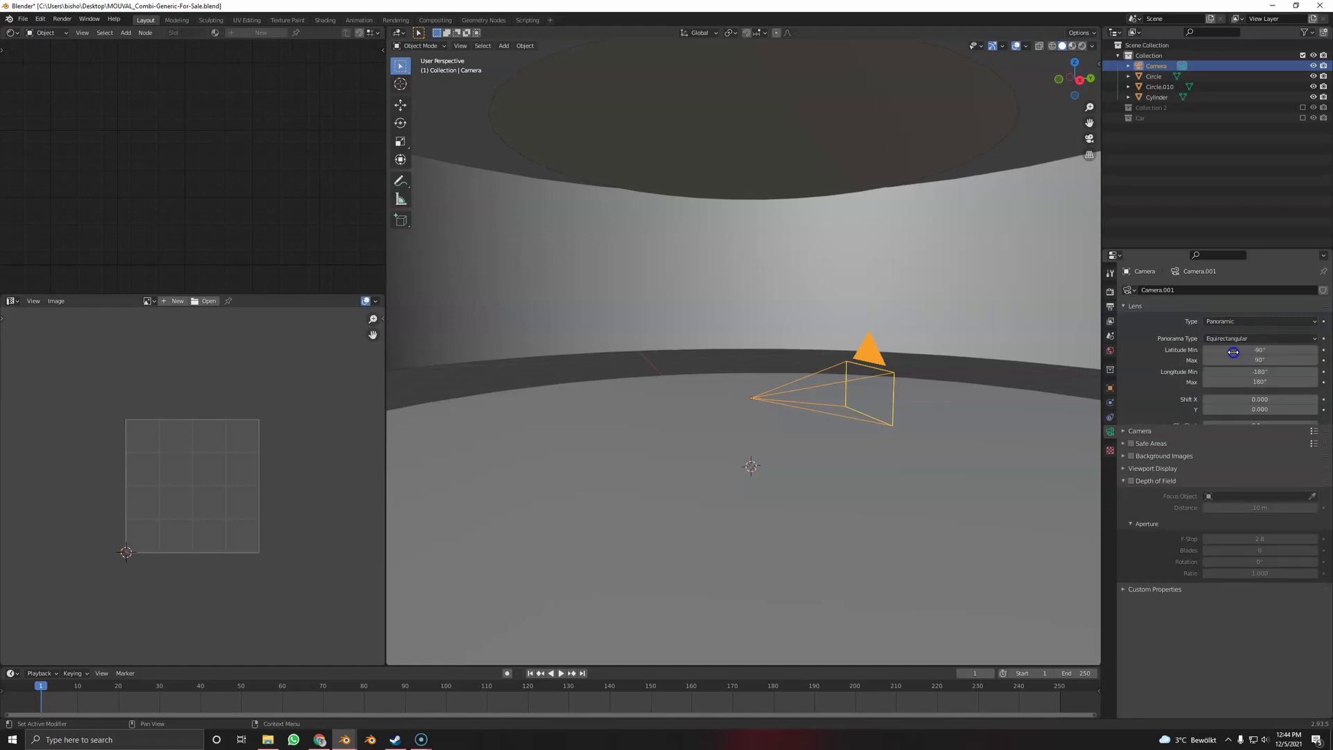
Set the scene's render output file format to OpenEXR
click(1111, 292)
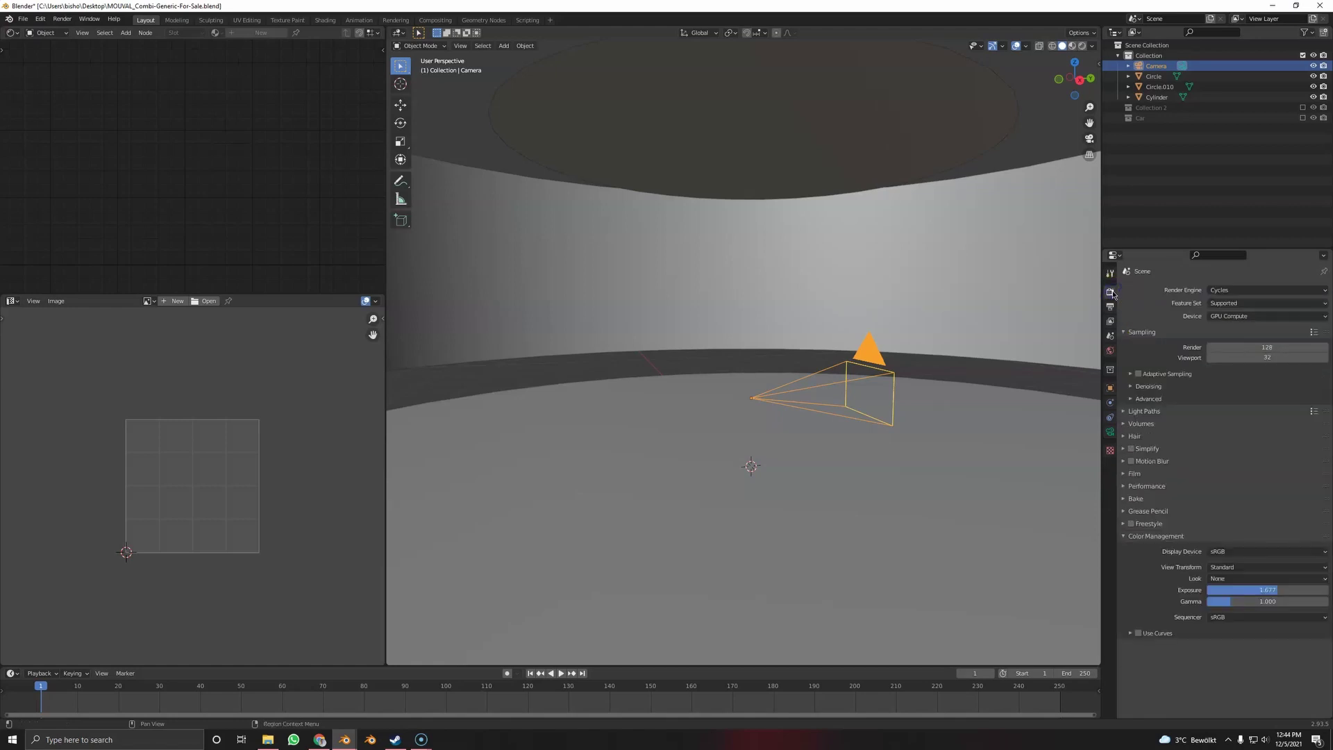
click(1111, 308)
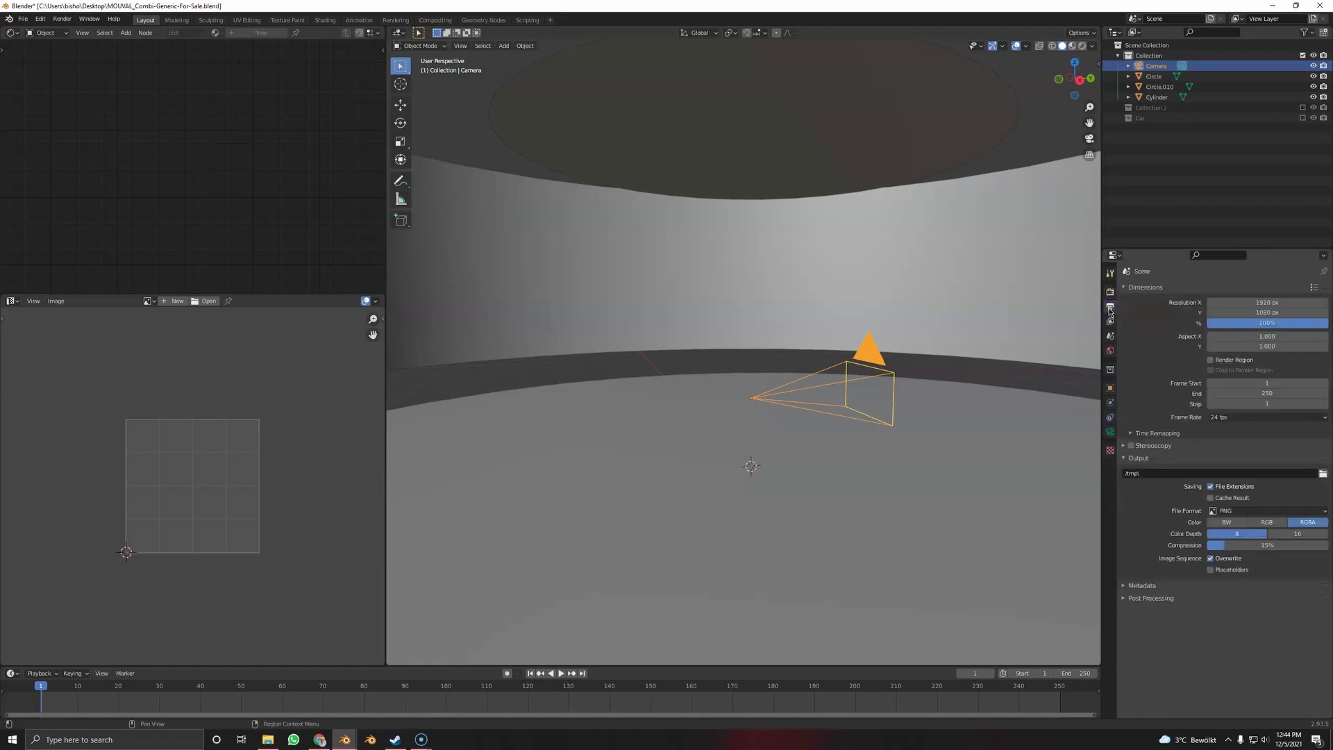
click(1240, 511)
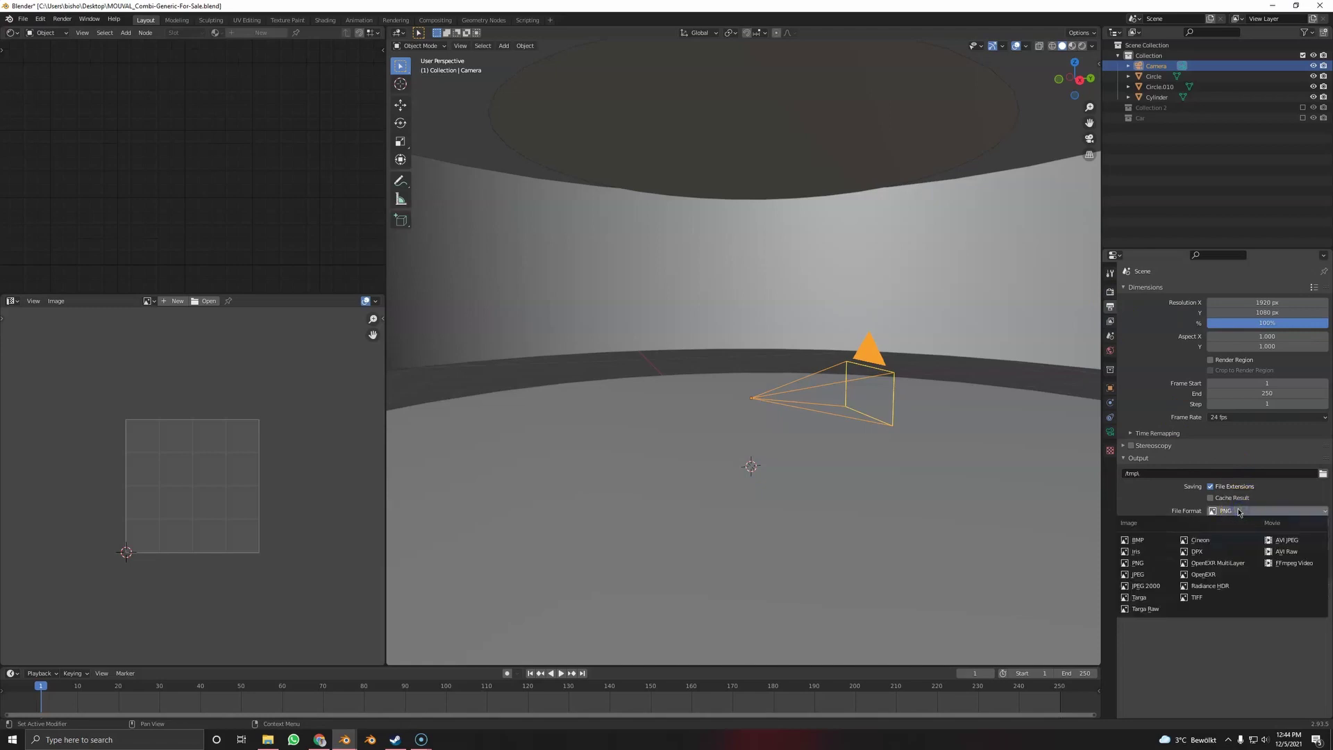
click(1215, 563)
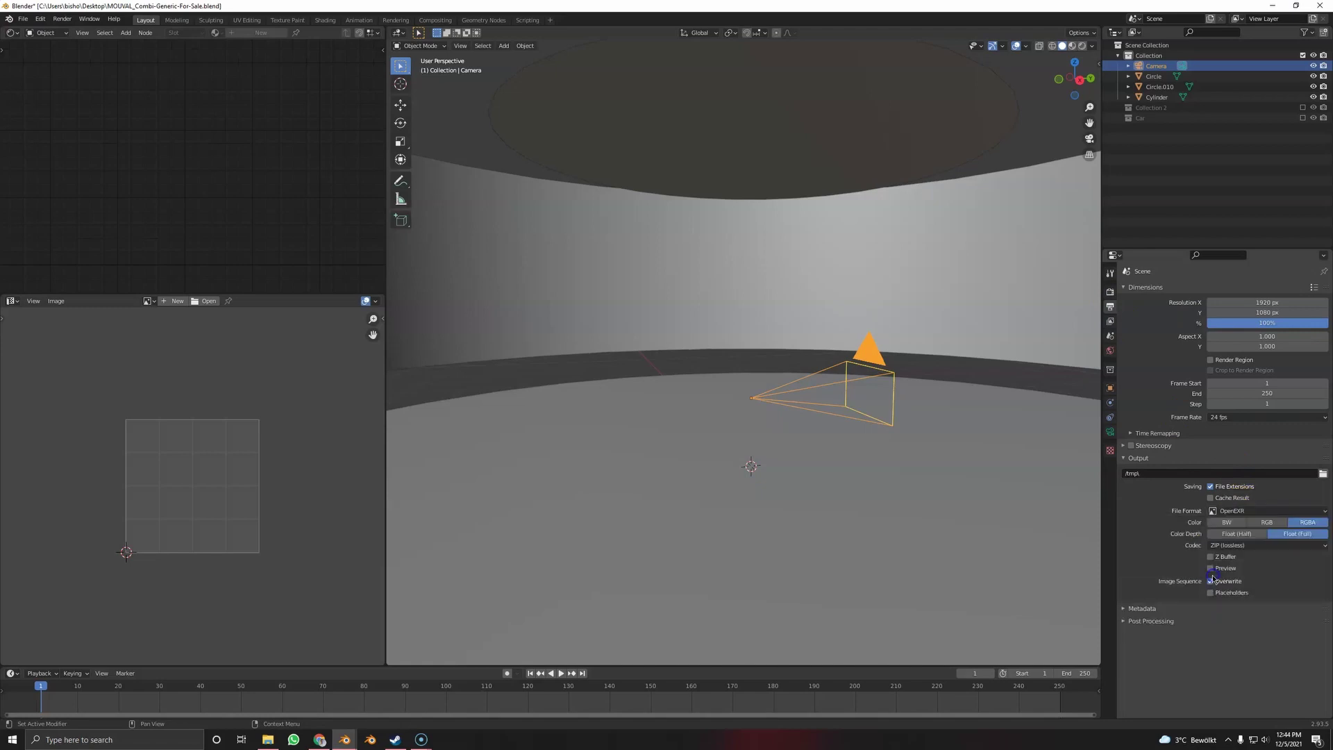
Enable render denoising in the Cycles sampling settings with the OpenImageDenoise denoiser
click(1110, 292)
click(1149, 386)
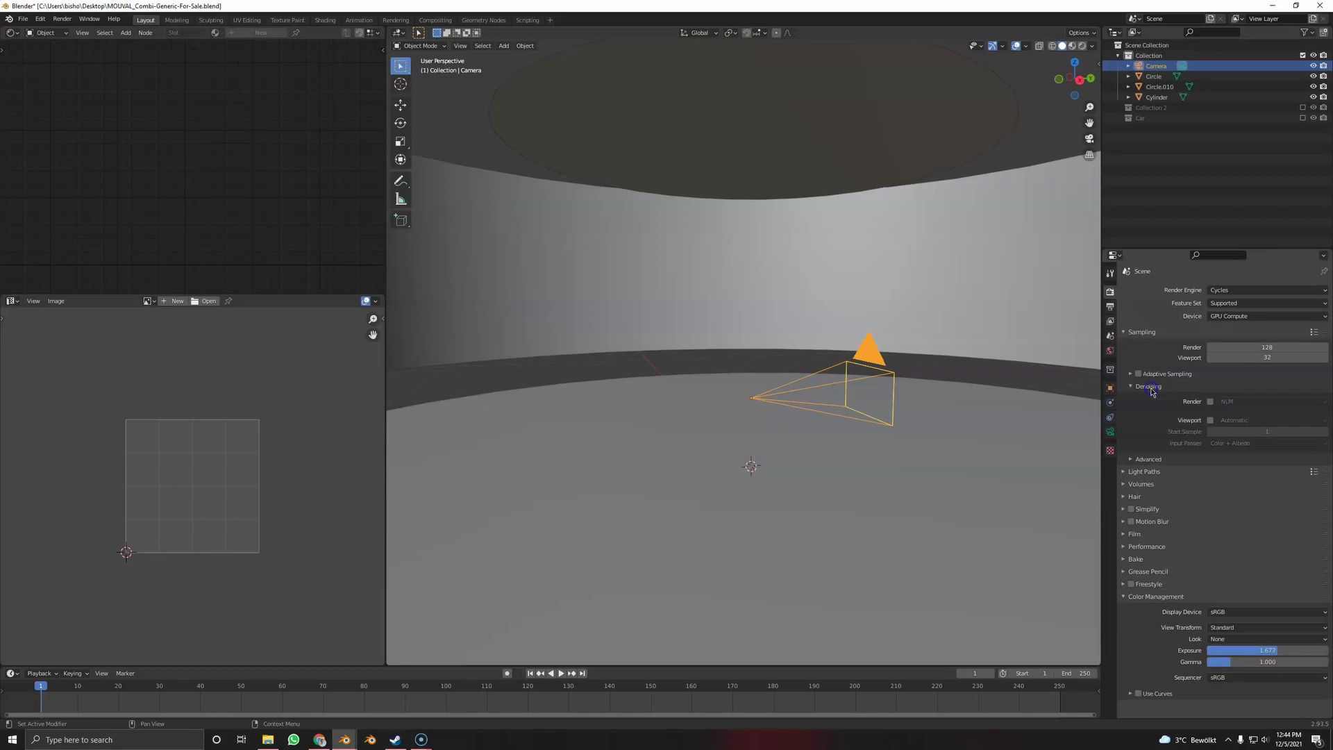
click(1211, 402)
click(1228, 402)
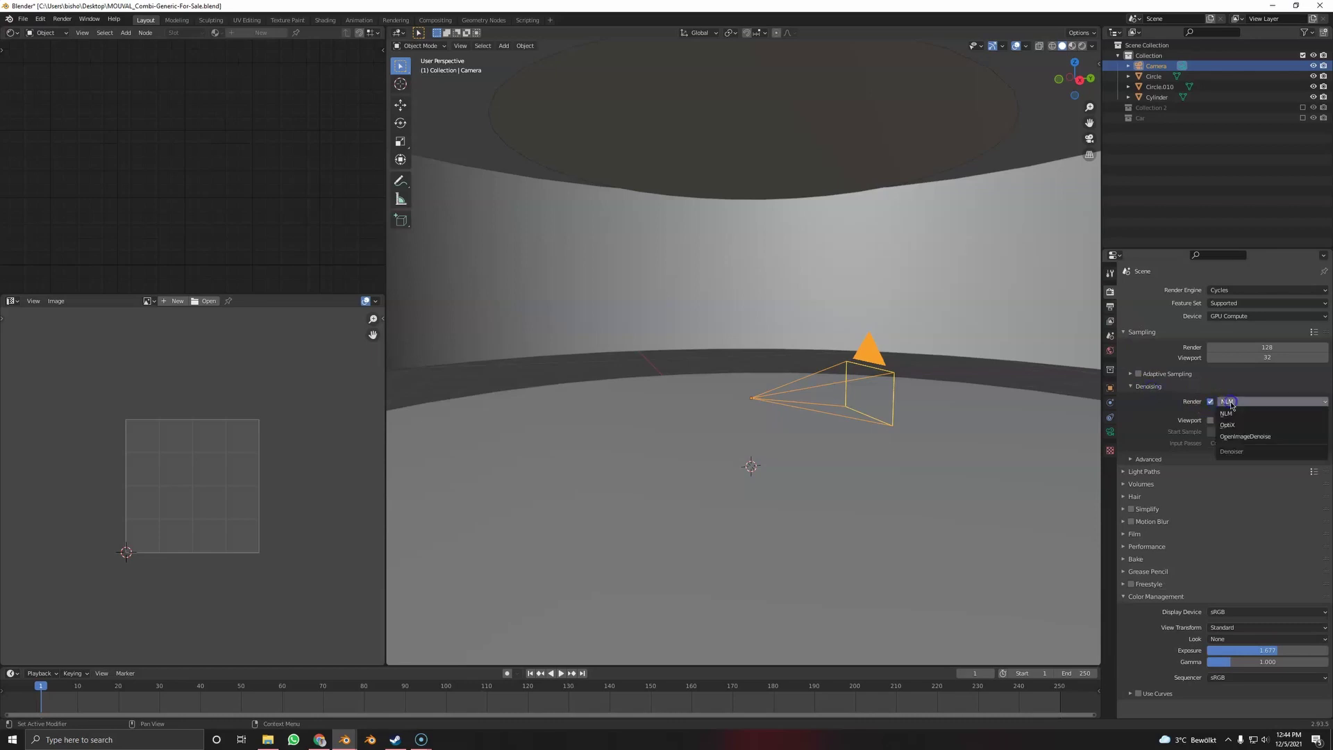
click(1234, 438)
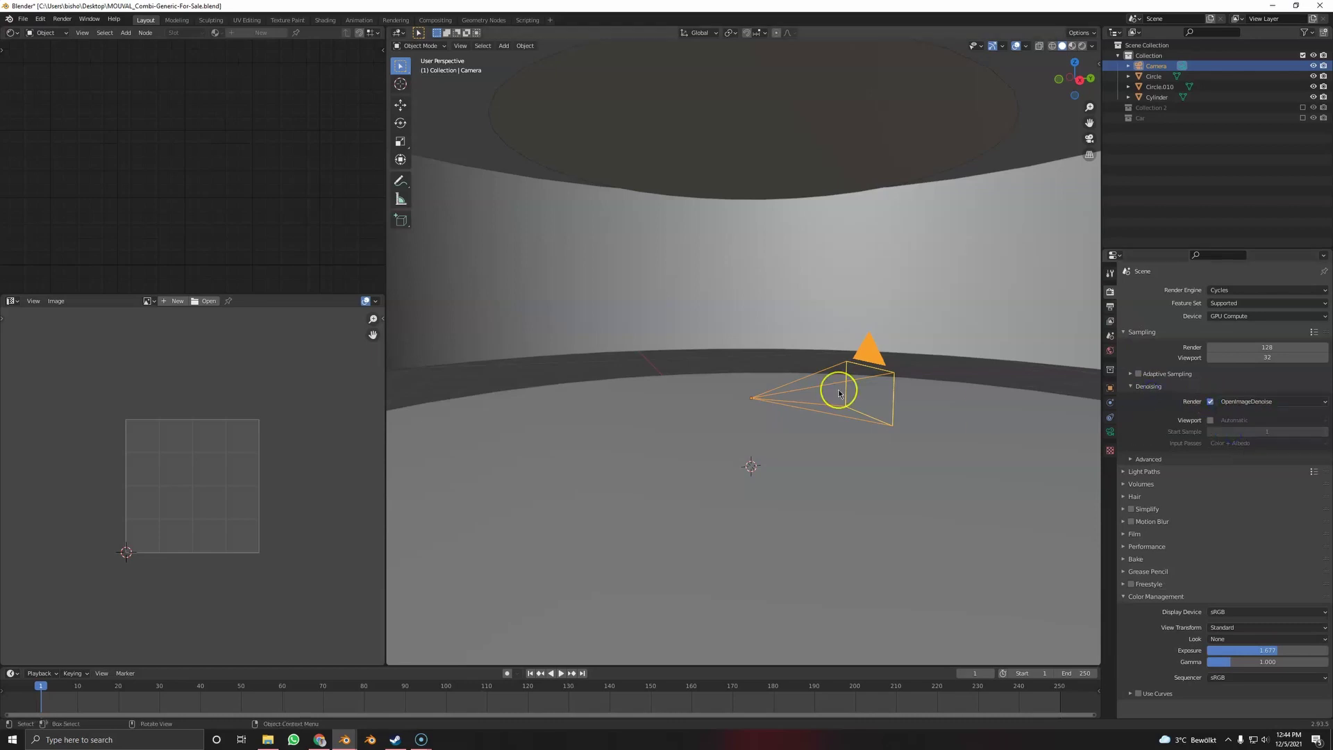
Set the render width to 512*8 (4096 px), make the height half of that, and render the image
click(1110, 306)
double_click(1267, 303)
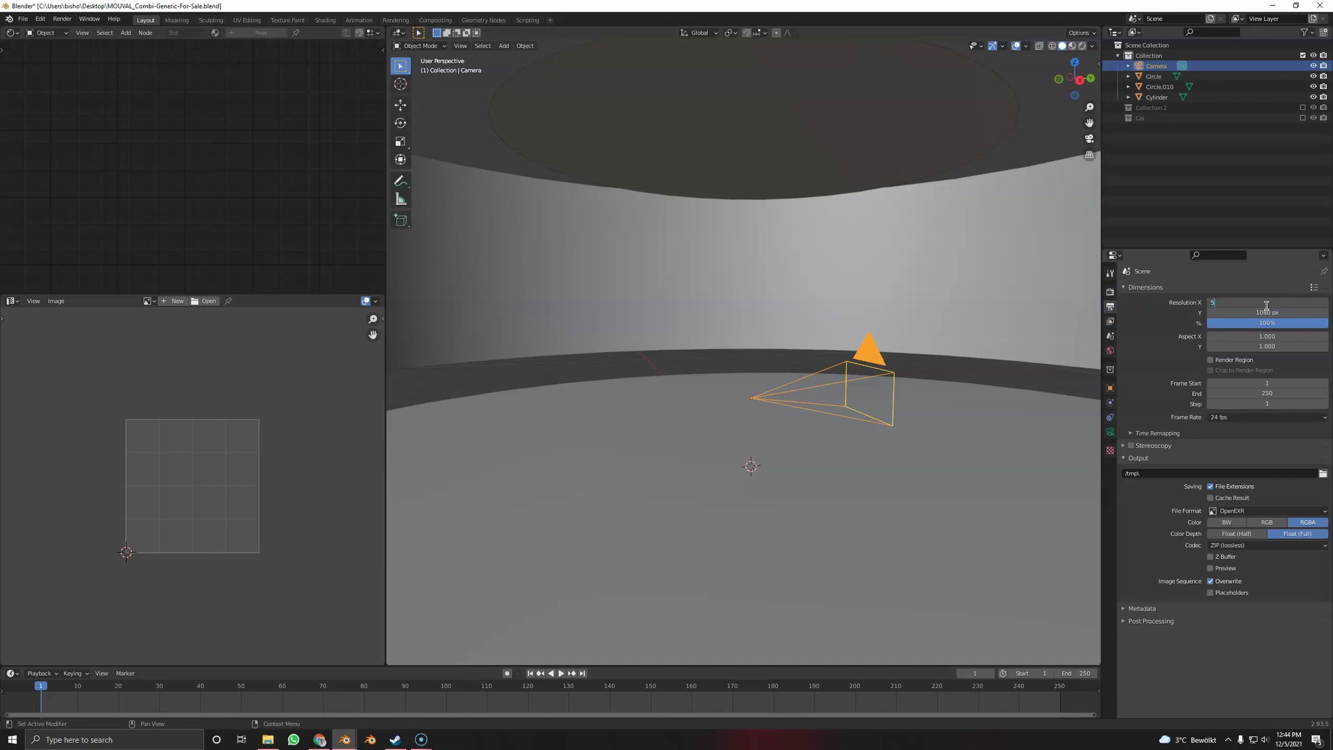
text(512*8)
key(Return)
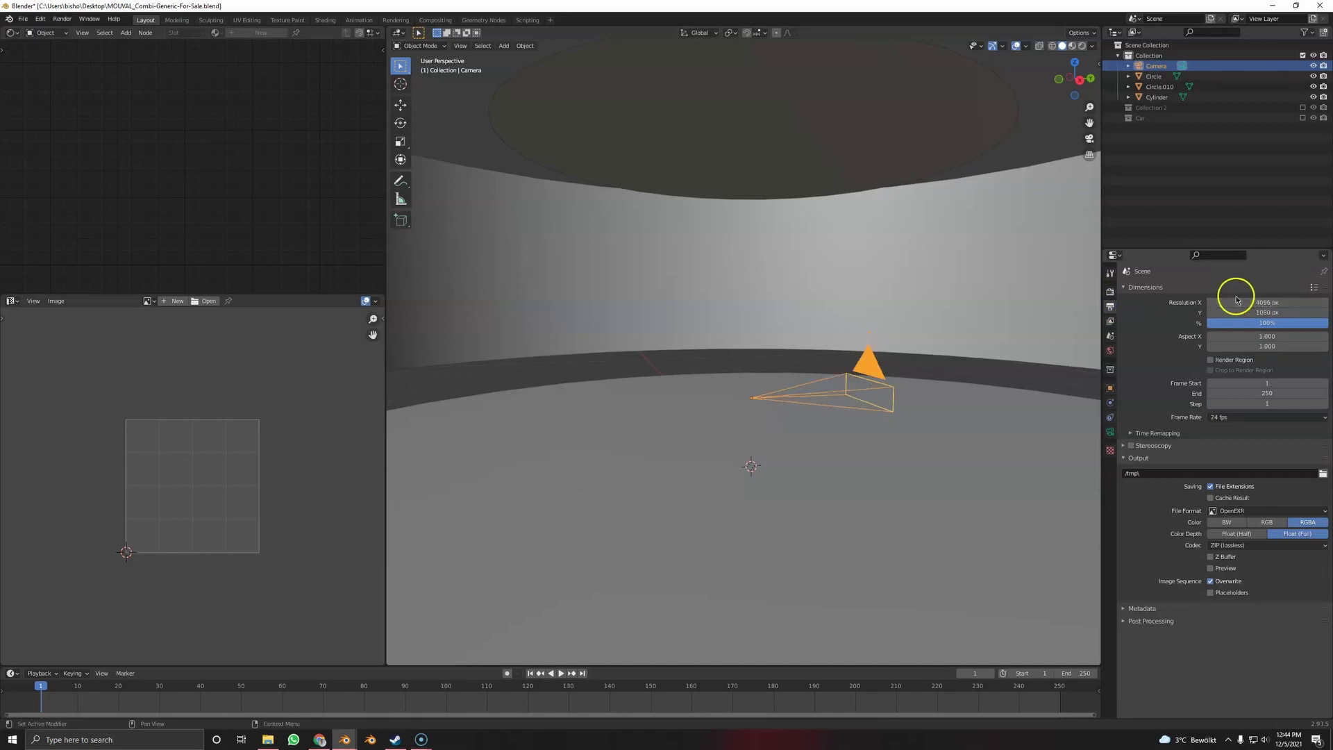
double_click(1250, 311)
key(Return)
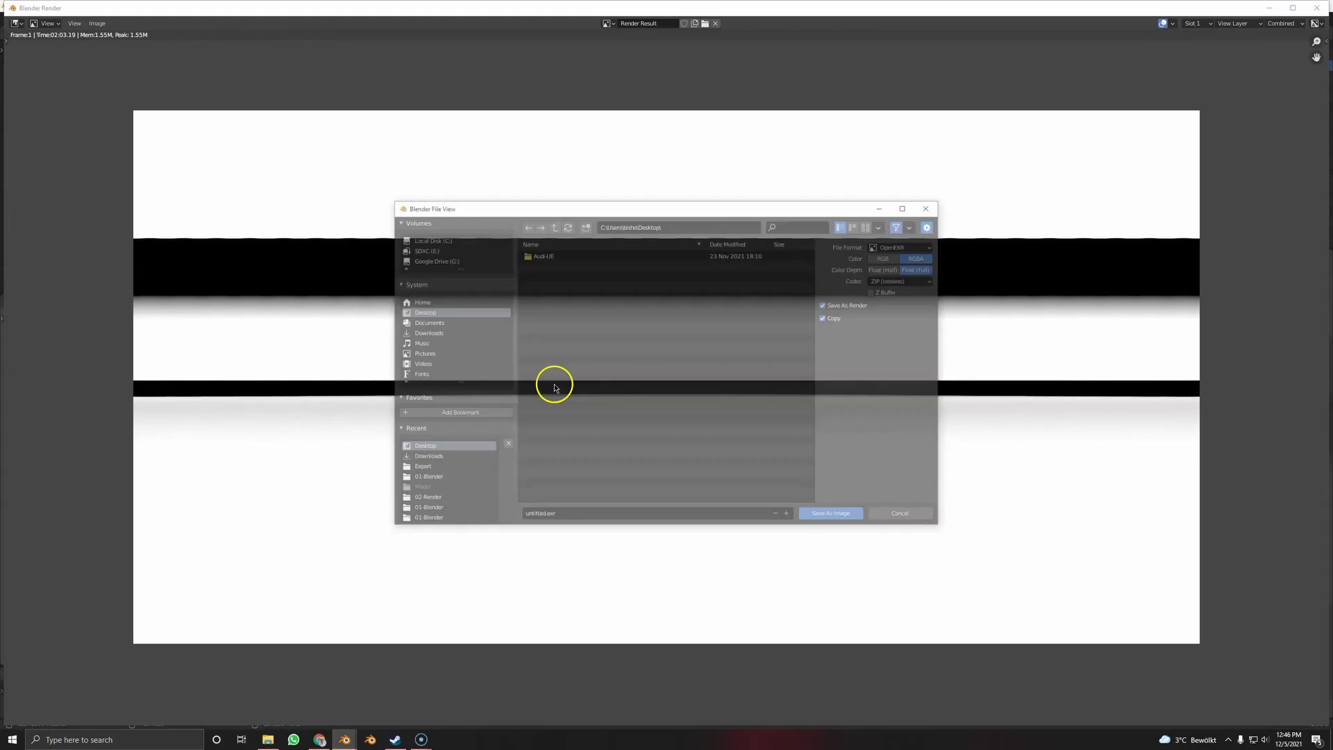
Save the rendered panorama to the Desktop as ENV.exr in OpenEXR format and put the render window away
click(544, 515)
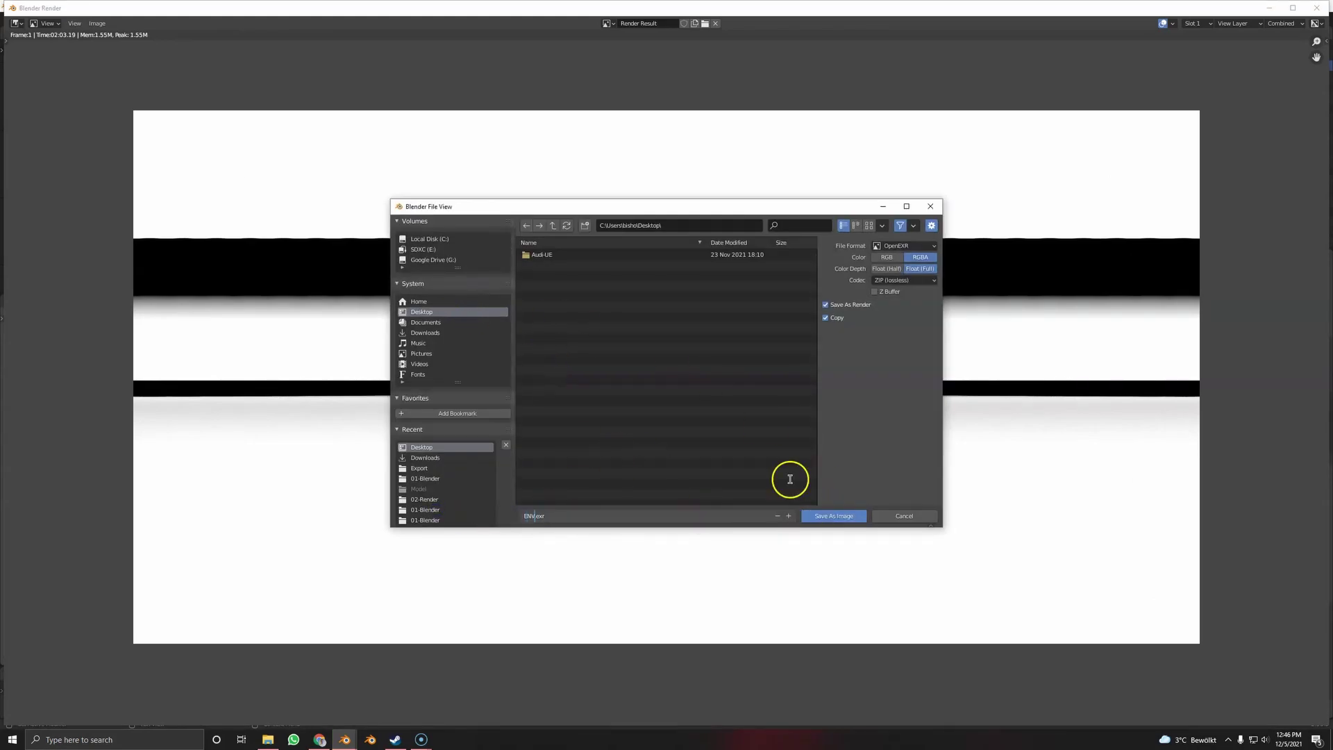
key(Return)
click(839, 516)
click(1269, 7)
Move the cylinder and the overhead circle into a new collection named Lights
click(863, 149)
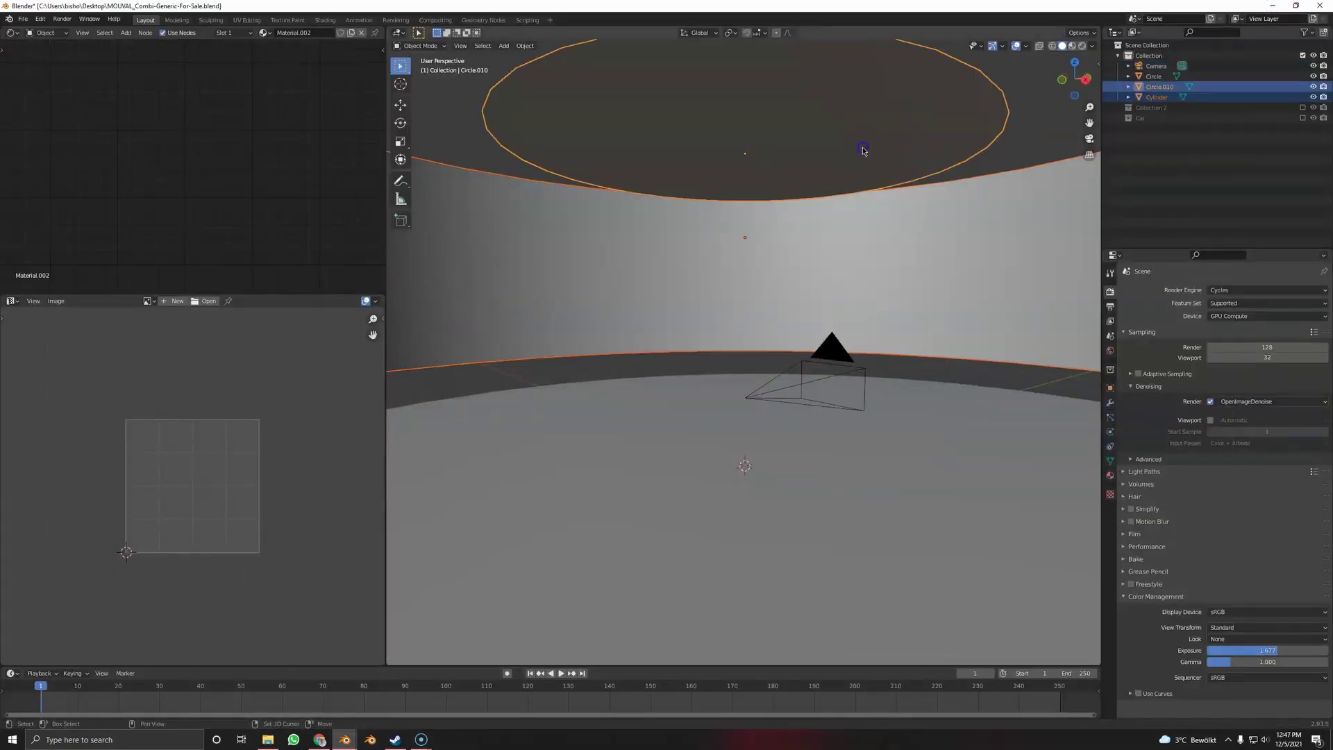
key(m)
click(864, 148)
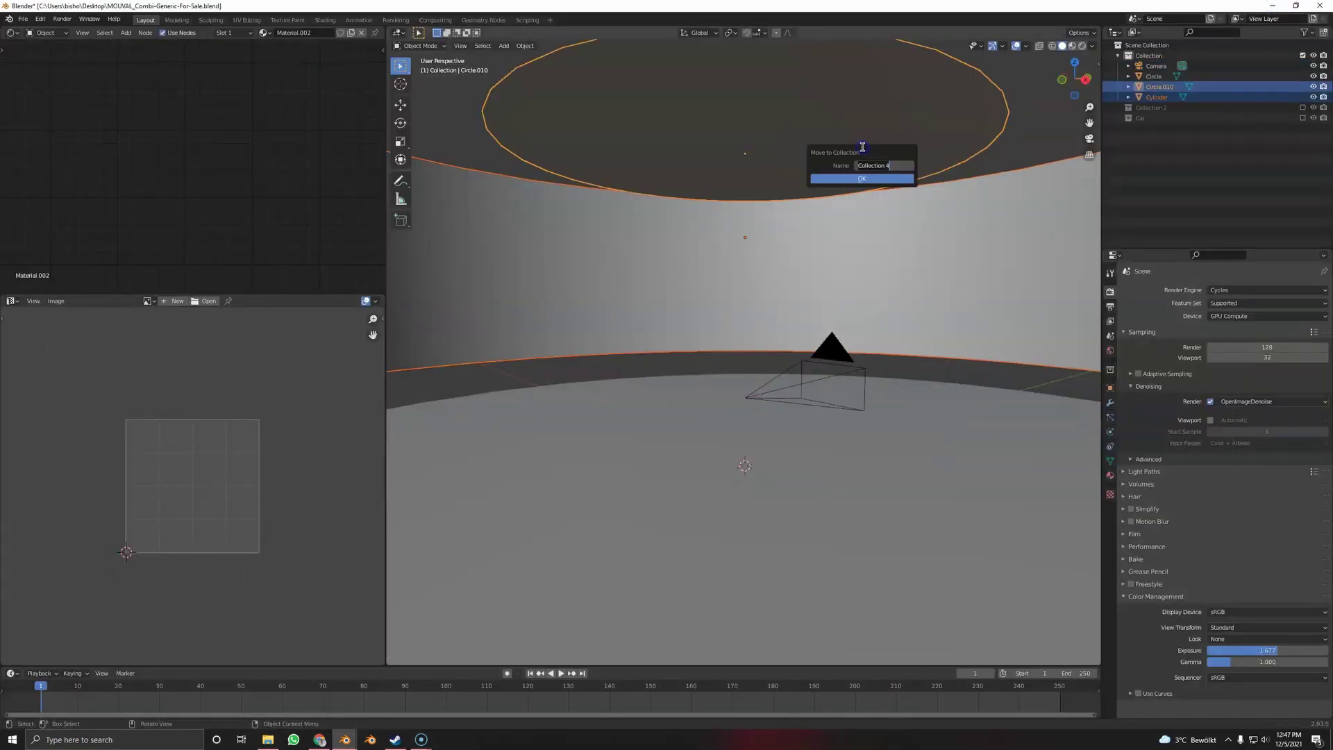
text(Lights)
click(865, 182)
Exclude the Lights collection from the view layer and enable the Car collection
click(1302, 107)
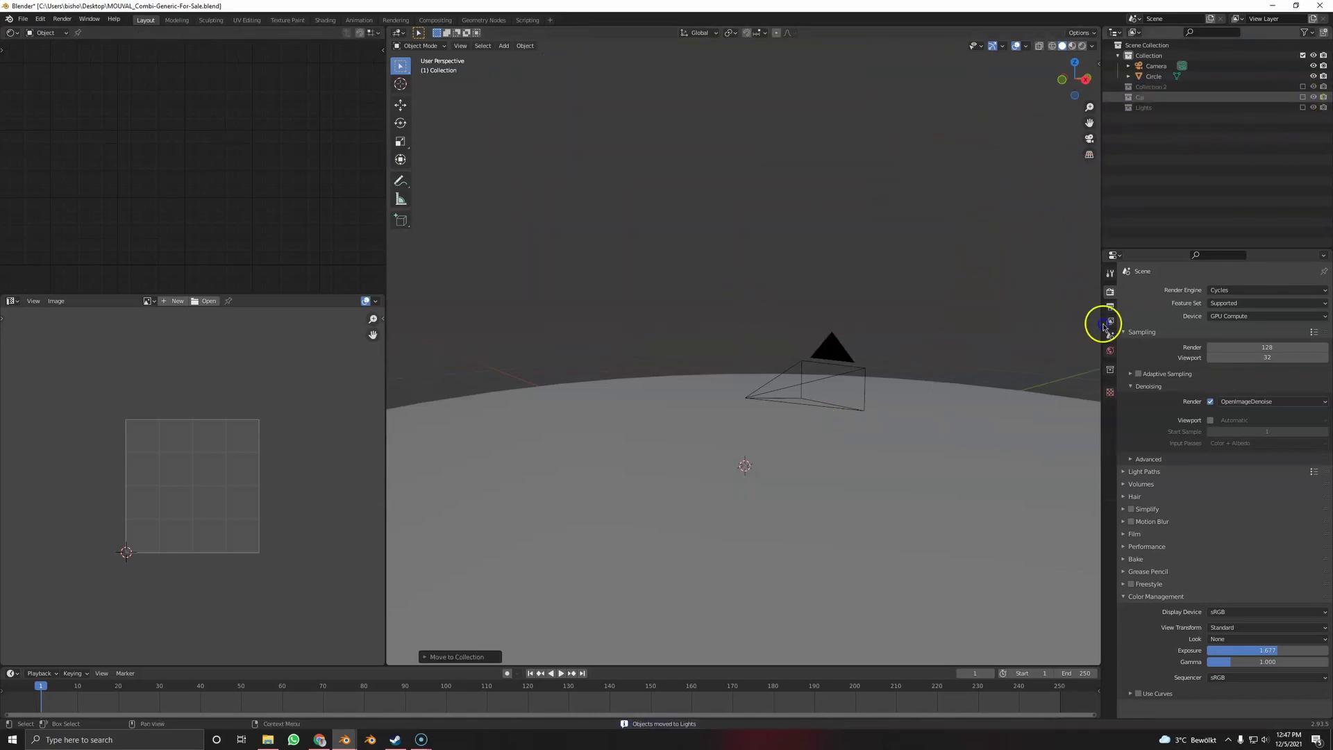
middle_drag(859, 327, 912, 304)
scroll(899, 299, down, 4)
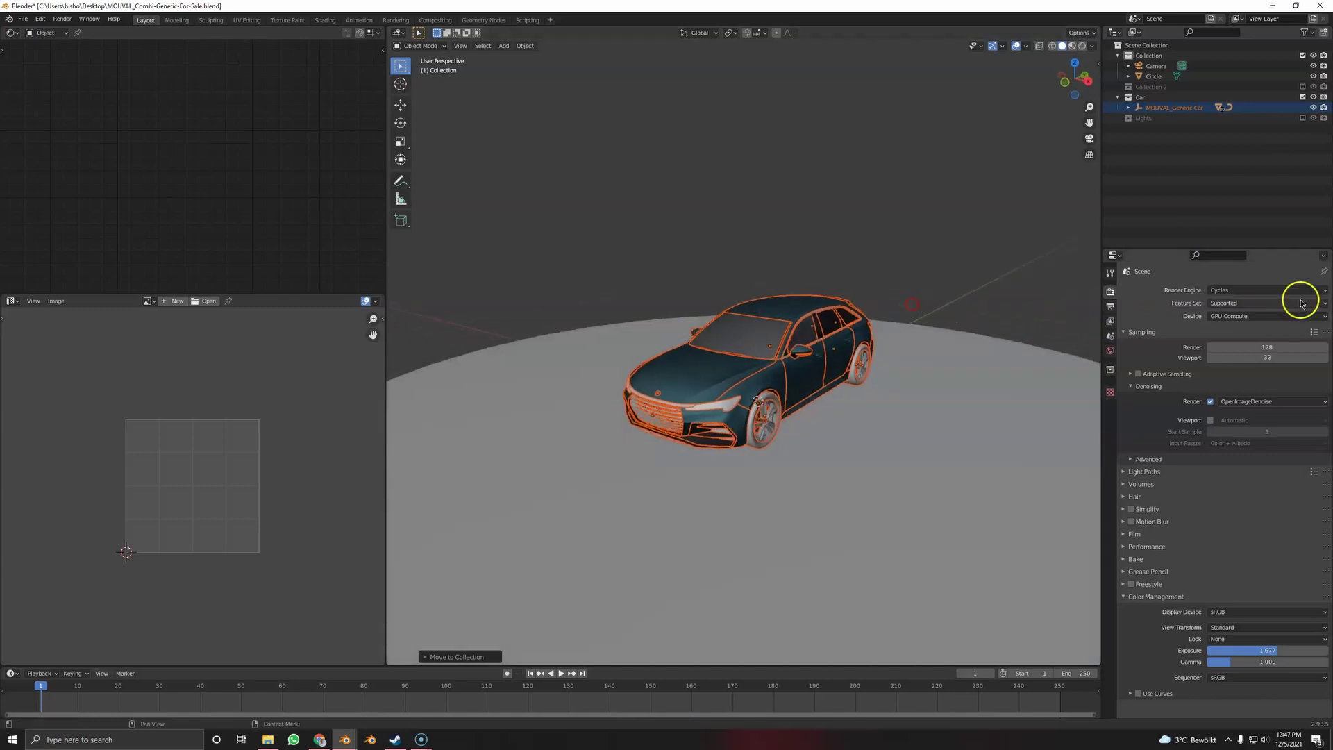
Switch the render engine to Eevee and the viewport to rendered shading
click(1274, 291)
click(1250, 297)
key(z)
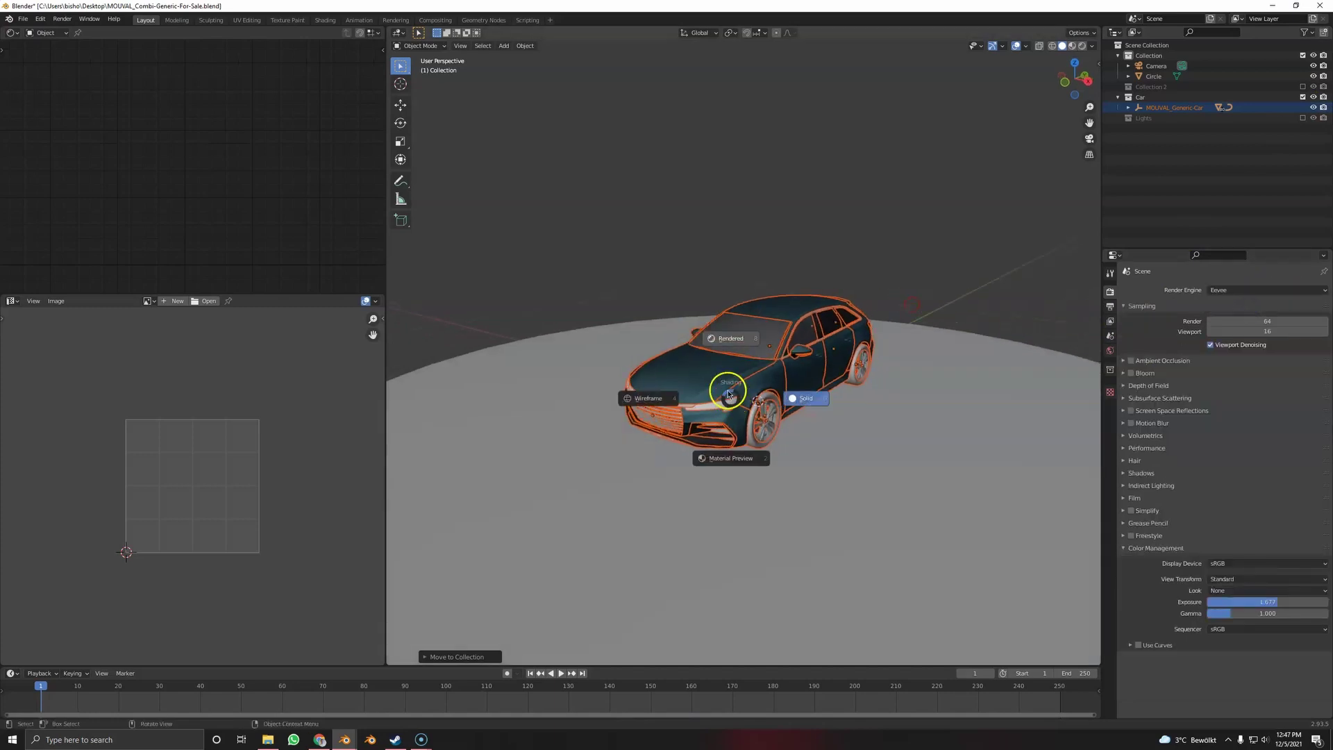
click(725, 316)
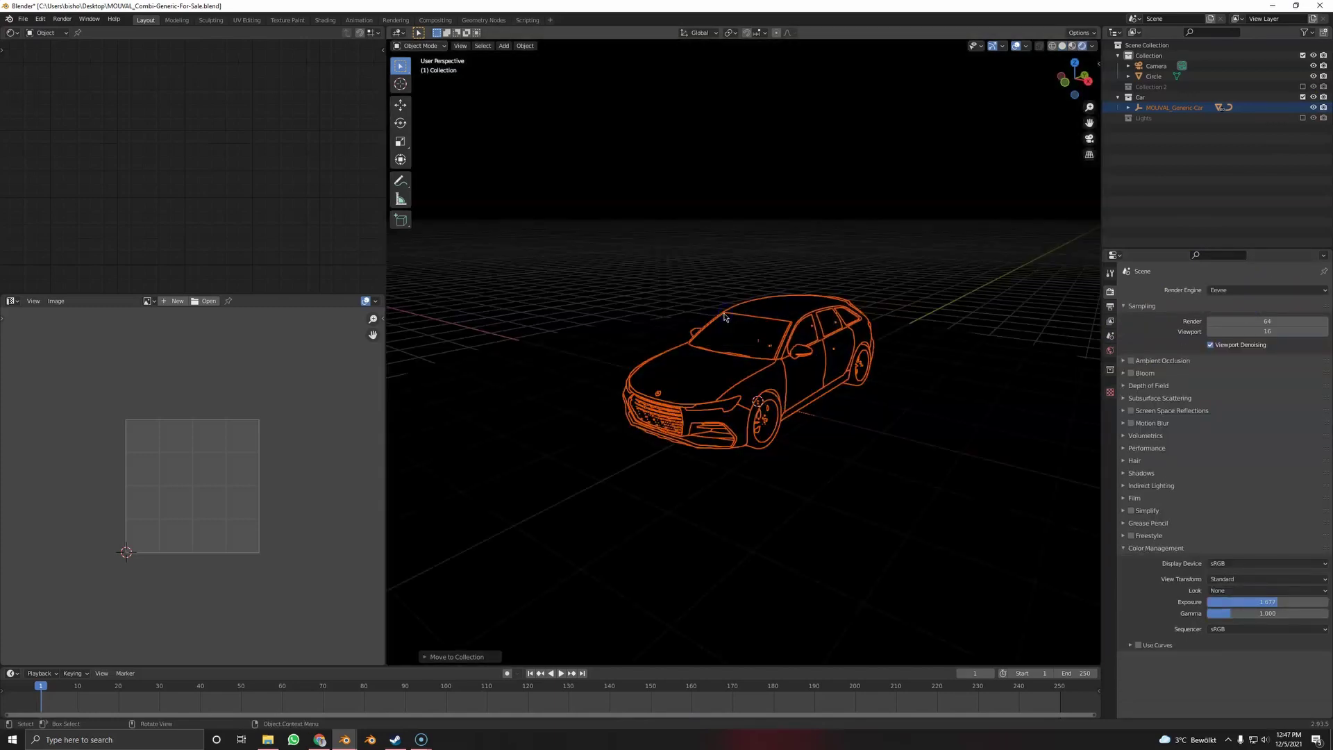
Assign ENV.exr as an equirectangular environment texture to the world background color
click(1110, 350)
click(1209, 359)
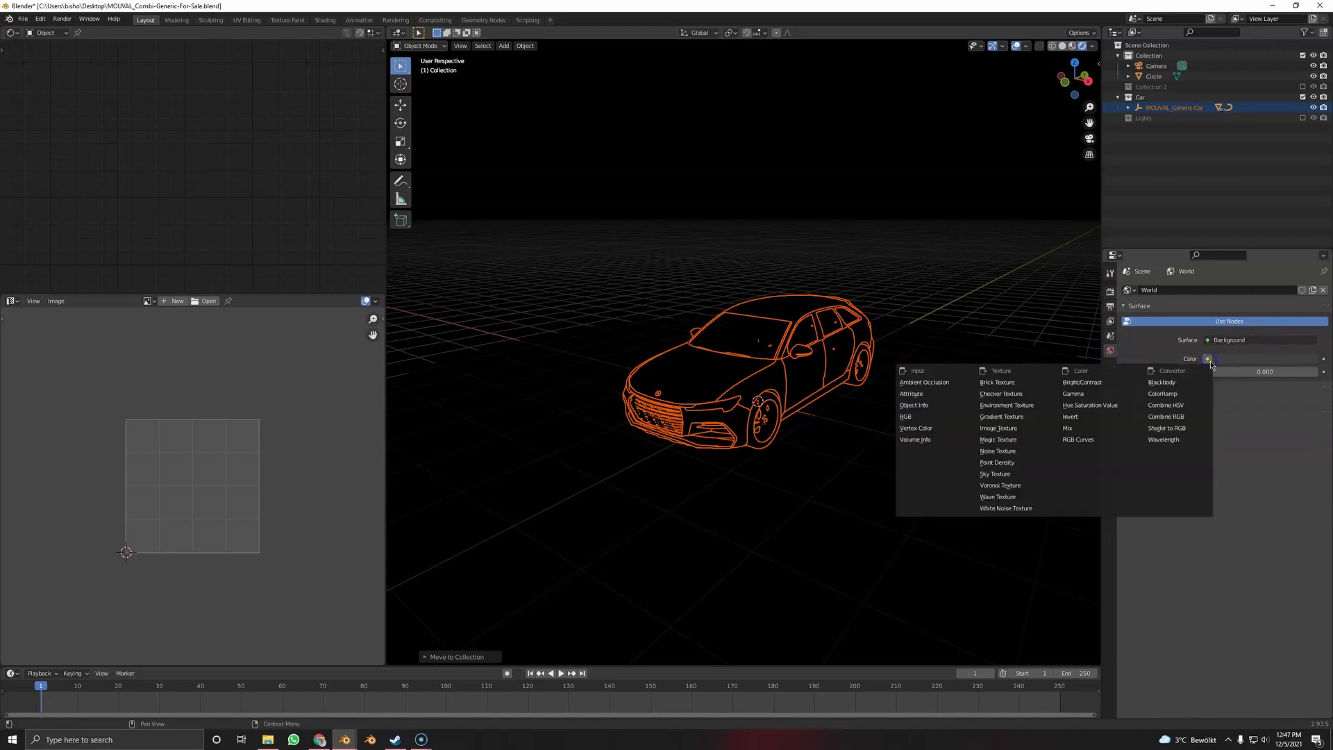
click(1227, 360)
click(1284, 371)
double_click(542, 265)
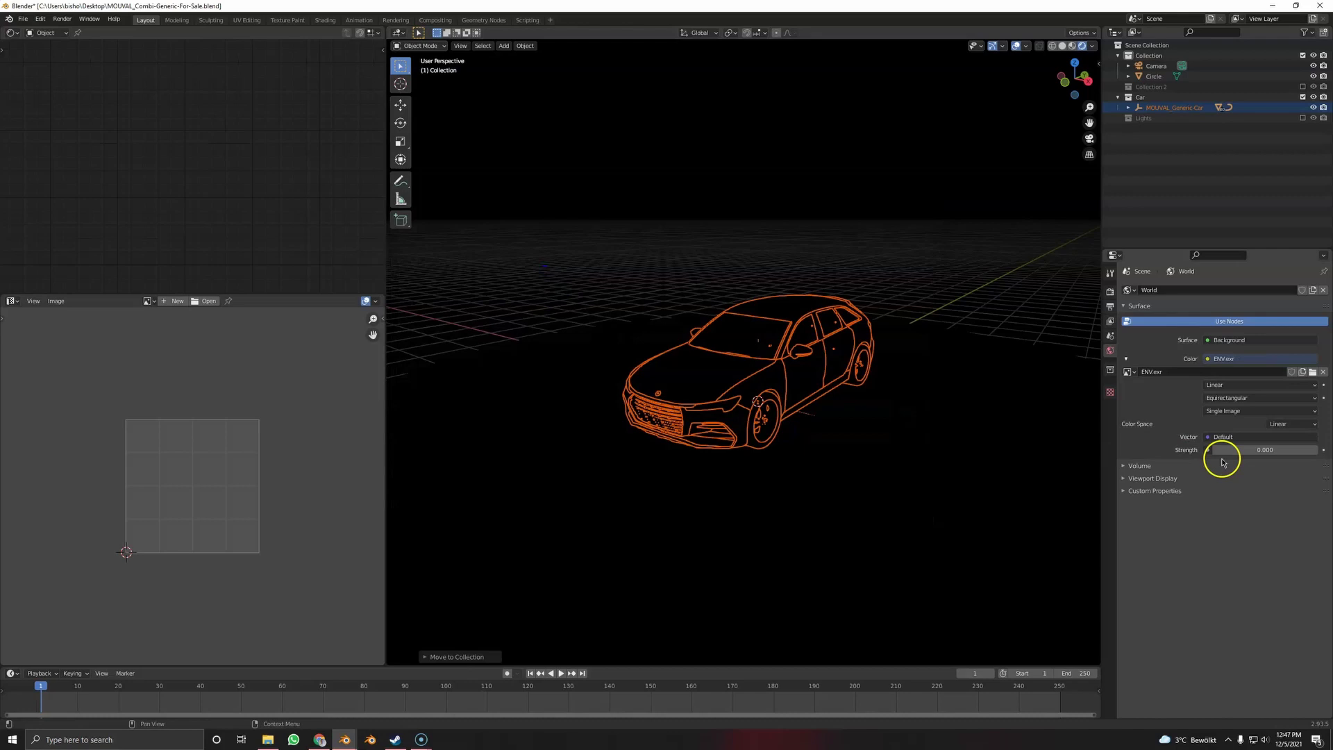
Set the world background strength to 1 and deselect the car
click(1244, 451)
text(1)
click(1247, 642)
key(alt+a)
mouse_move(818, 358)
middle_down()
mouse_move(825, 337)
mouse_move(807, 356)
middle_up()
Enable Ambient Occlusion in the Eevee settings and increase its distance
click(1110, 293)
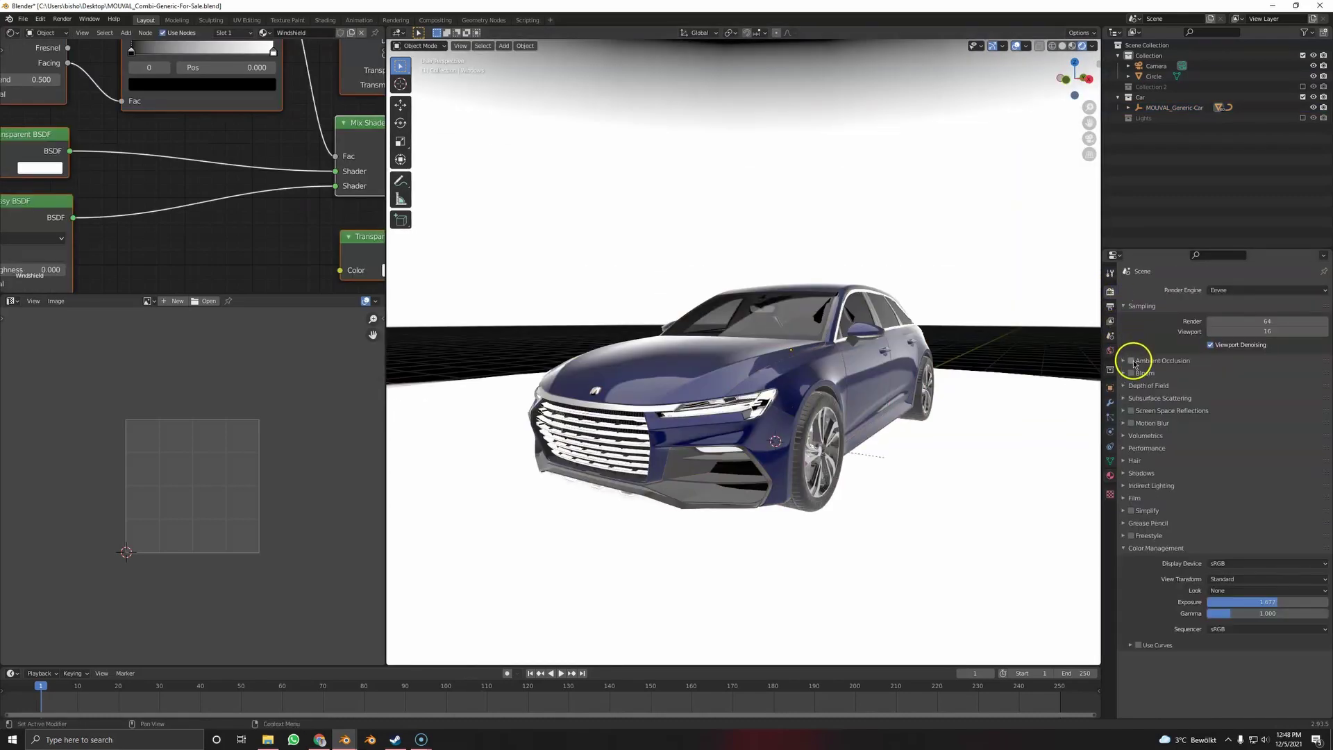
click(1131, 361)
click(1155, 361)
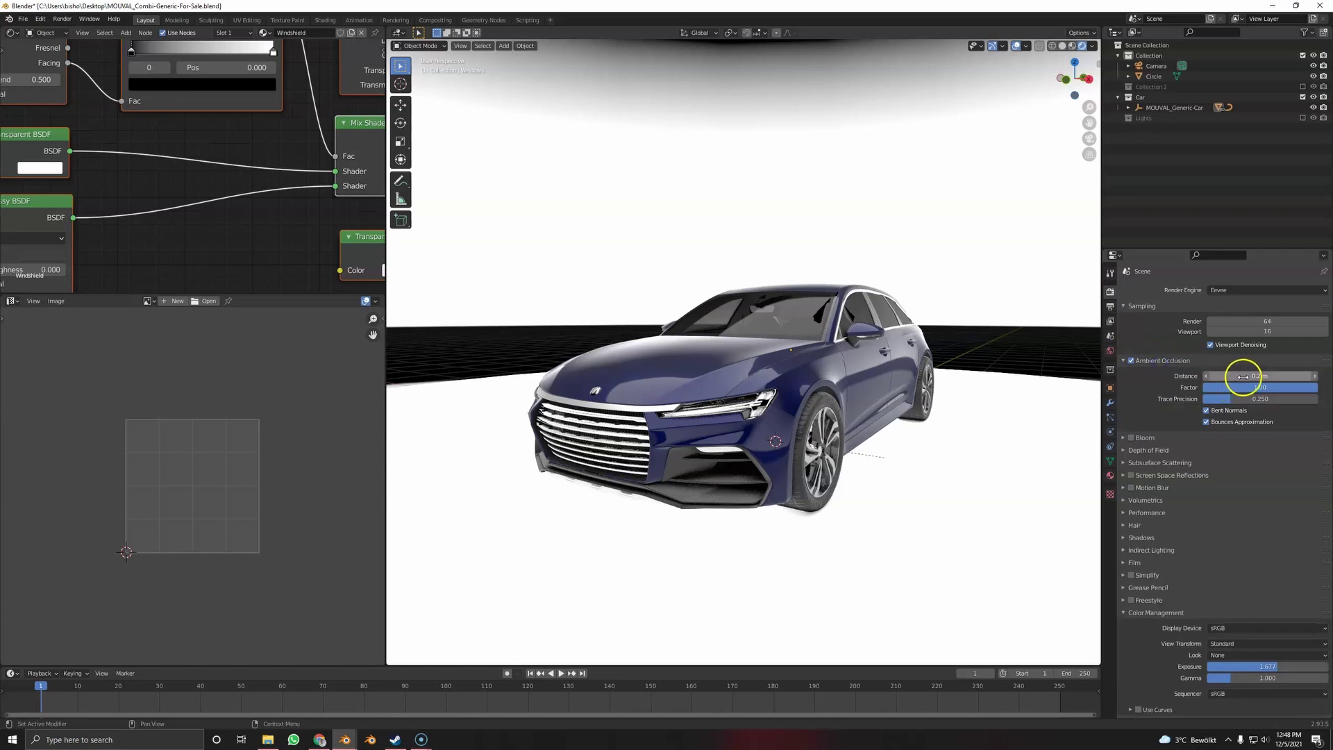
mouse_move(1244, 376)
mouse_down()
mouse_move(1308, 378)
mouse_move(119, 381)
mouse_up()
click(1139, 362)
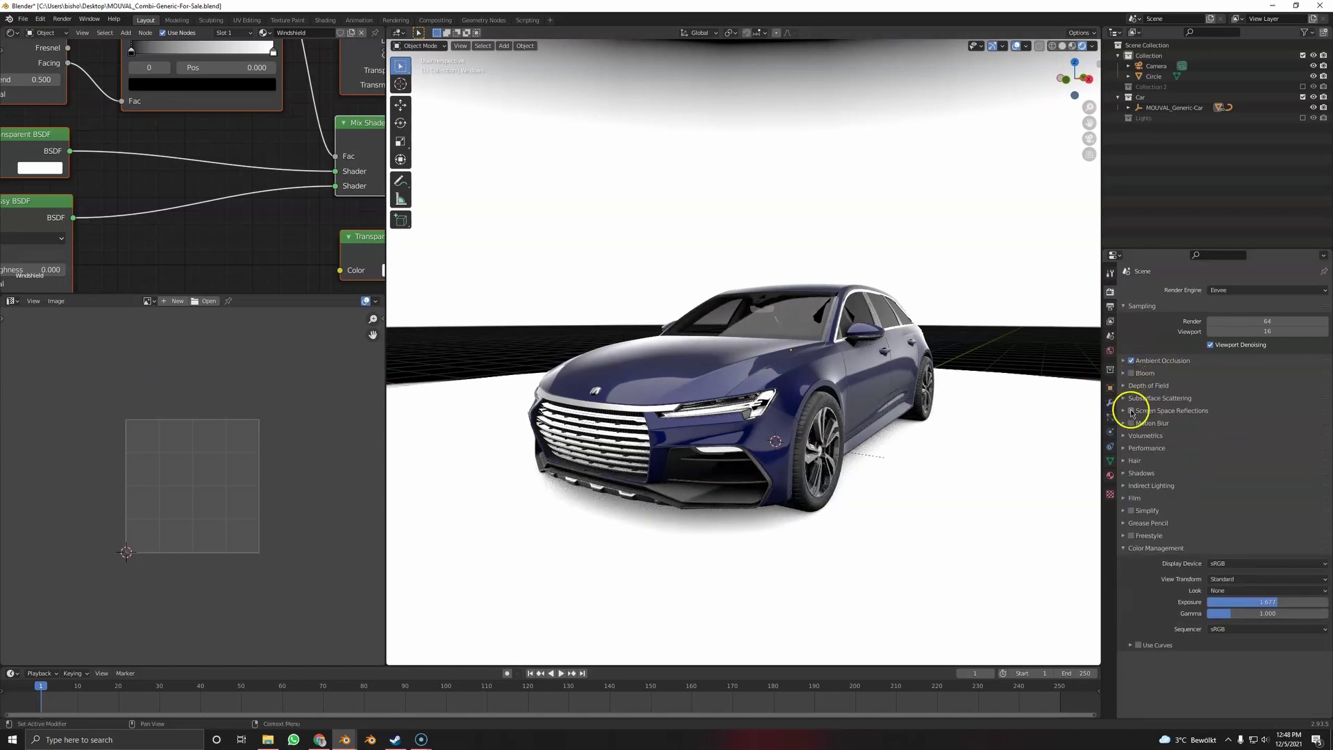
Enable Screen Space Reflections in the Eevee settings
click(1132, 411)
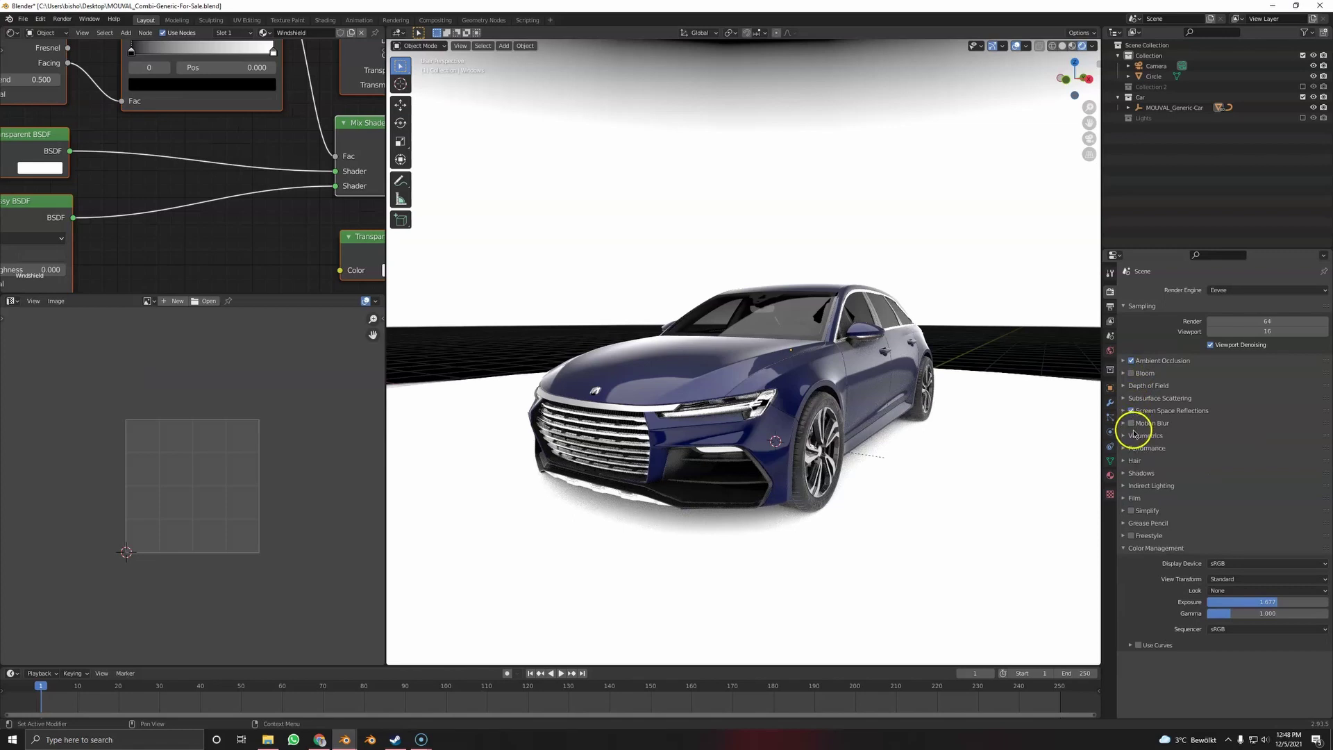
click(1133, 451)
click(1133, 452)
scroll(759, 408, down, 3)
middle_drag(759, 407, 754, 397)
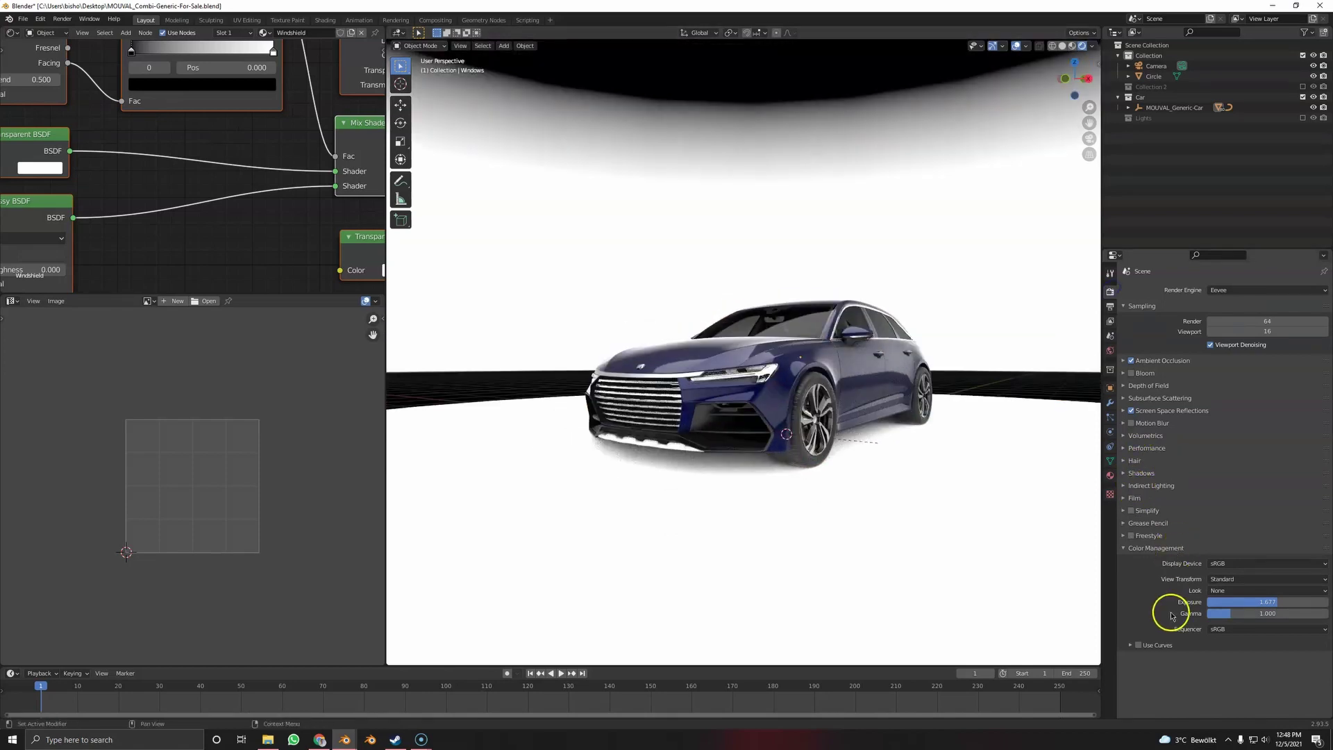
Set the view transform to Filmic, with an exposure of about 2.272 and a gamma of about 0.833
click(1239, 579)
click(1226, 602)
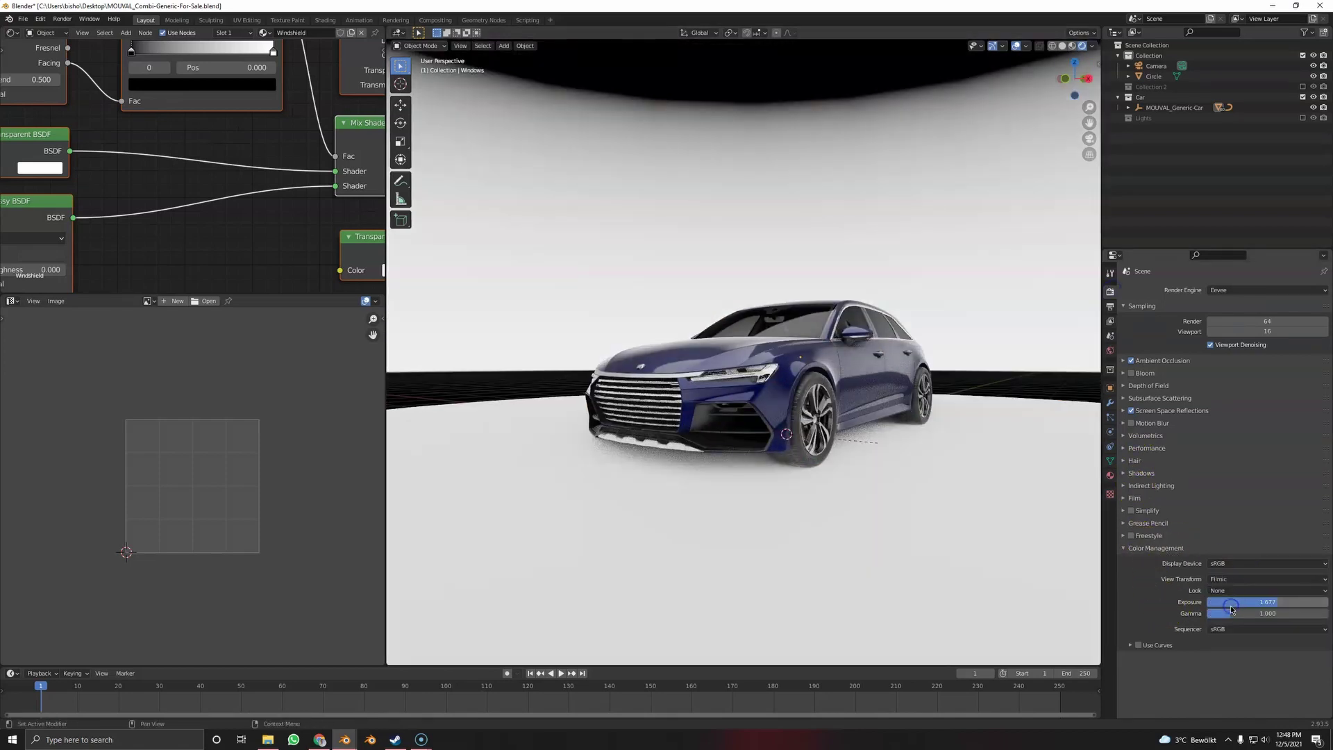
click(1244, 599)
drag(1250, 604, 34, 599)
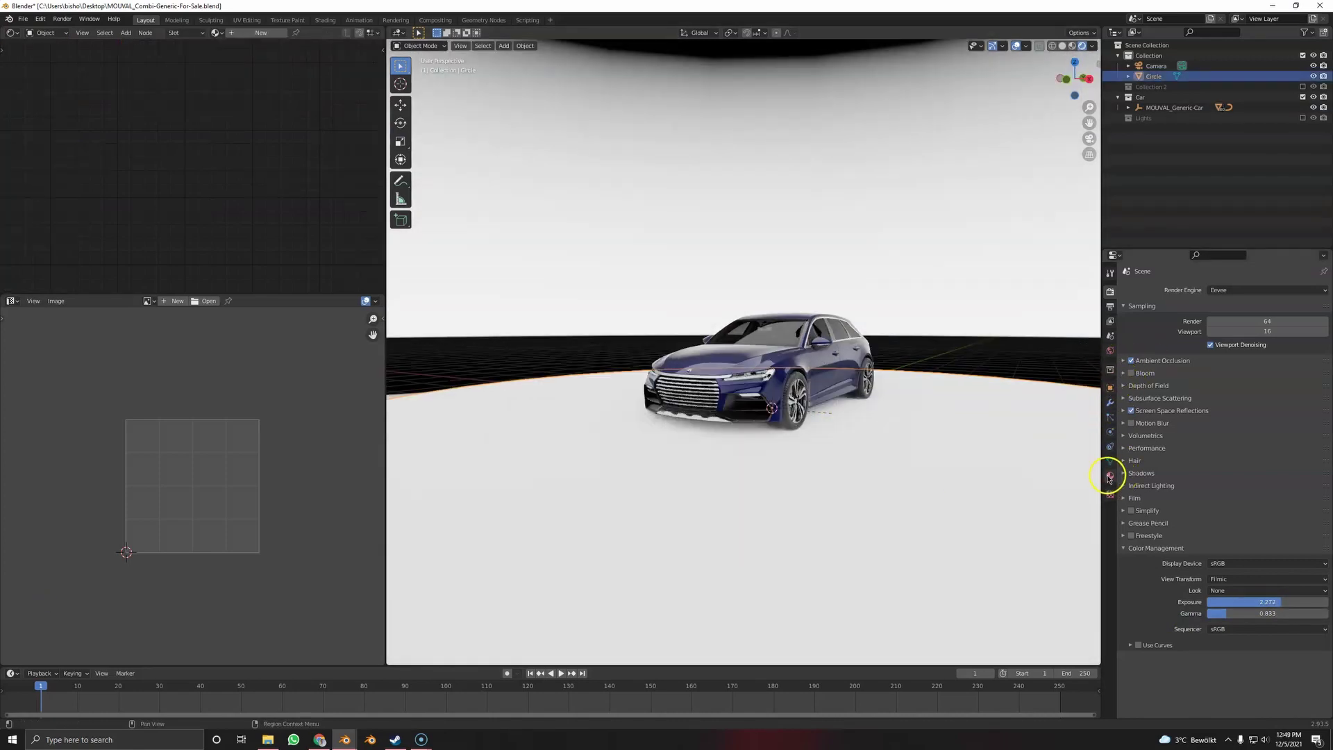
Give the ground disc a new material with a dark grey base color and deselect it
click(1110, 476)
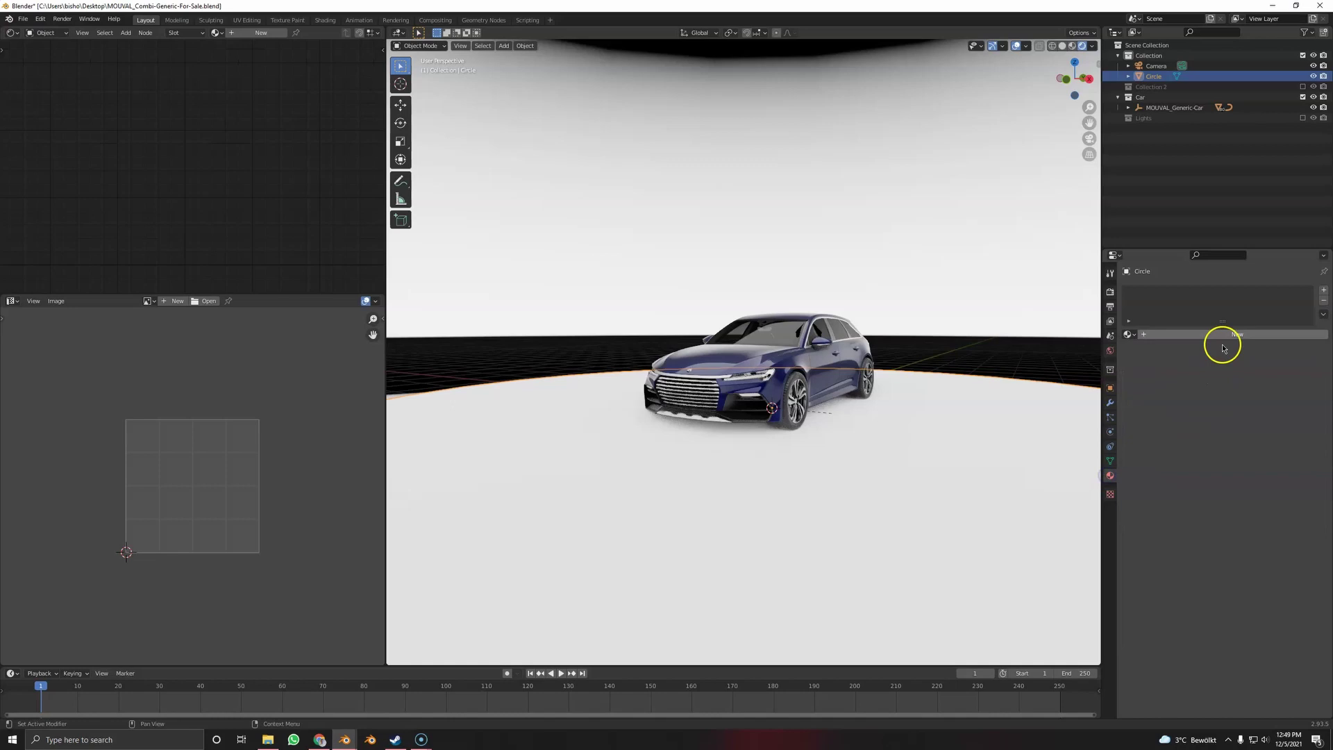
click(1237, 334)
click(1280, 441)
click(1310, 358)
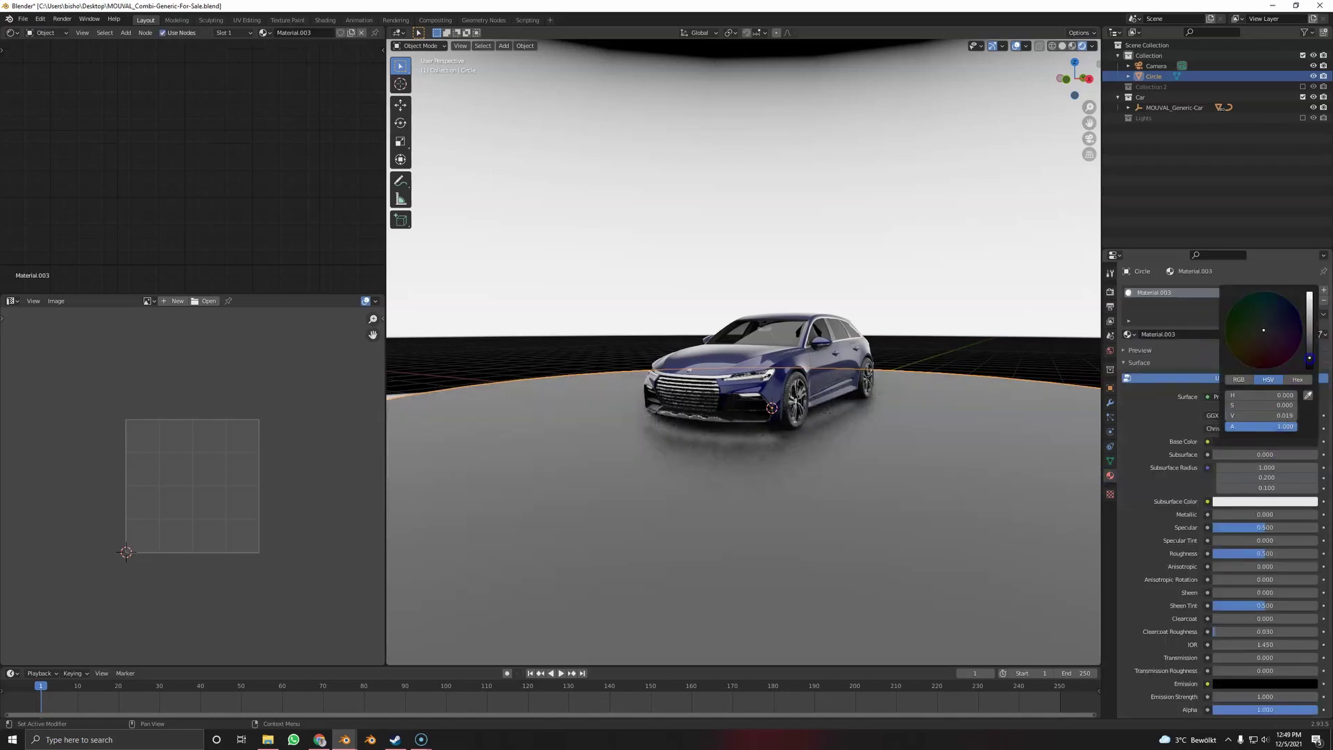
drag(1310, 359, 1310, 344)
key(alt+a)
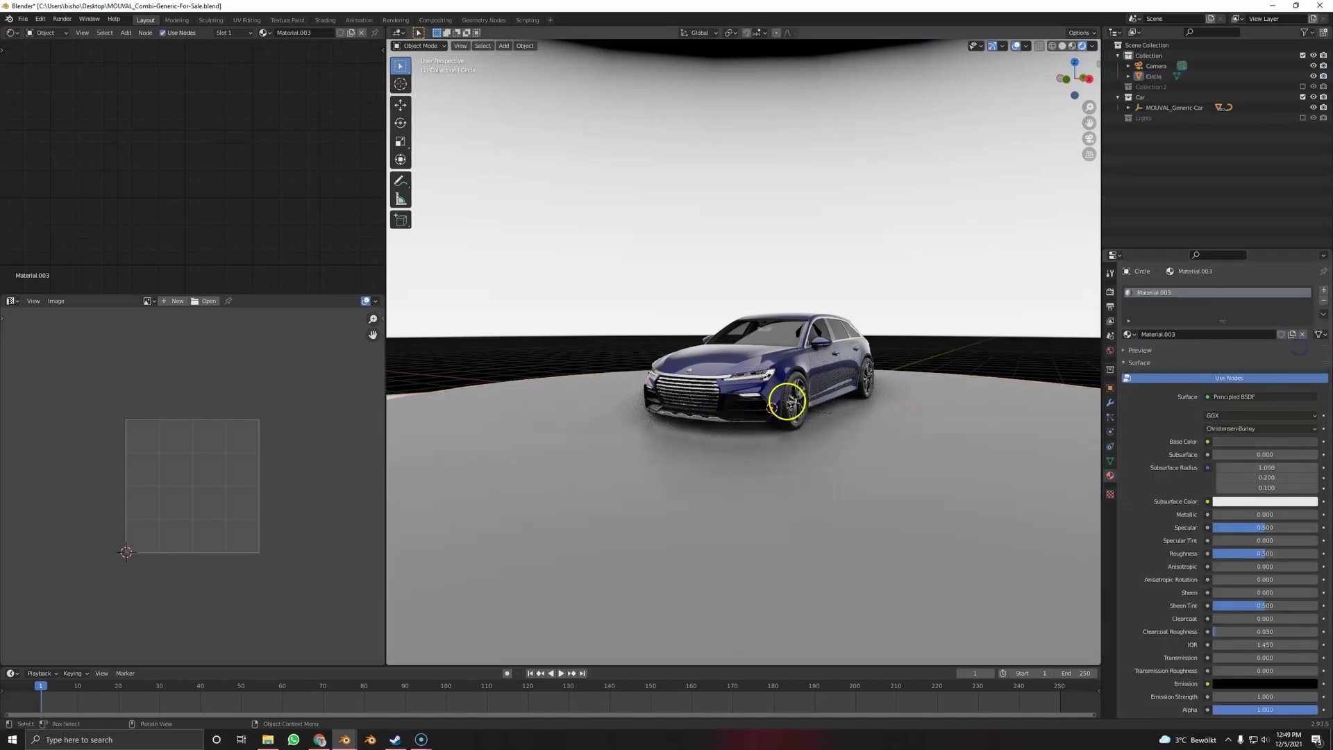
Make the Eevee film background transparent and inspect the car from several angles
scroll(788, 398, up, 3)
middle_drag(788, 398, 789, 385)
click(1110, 292)
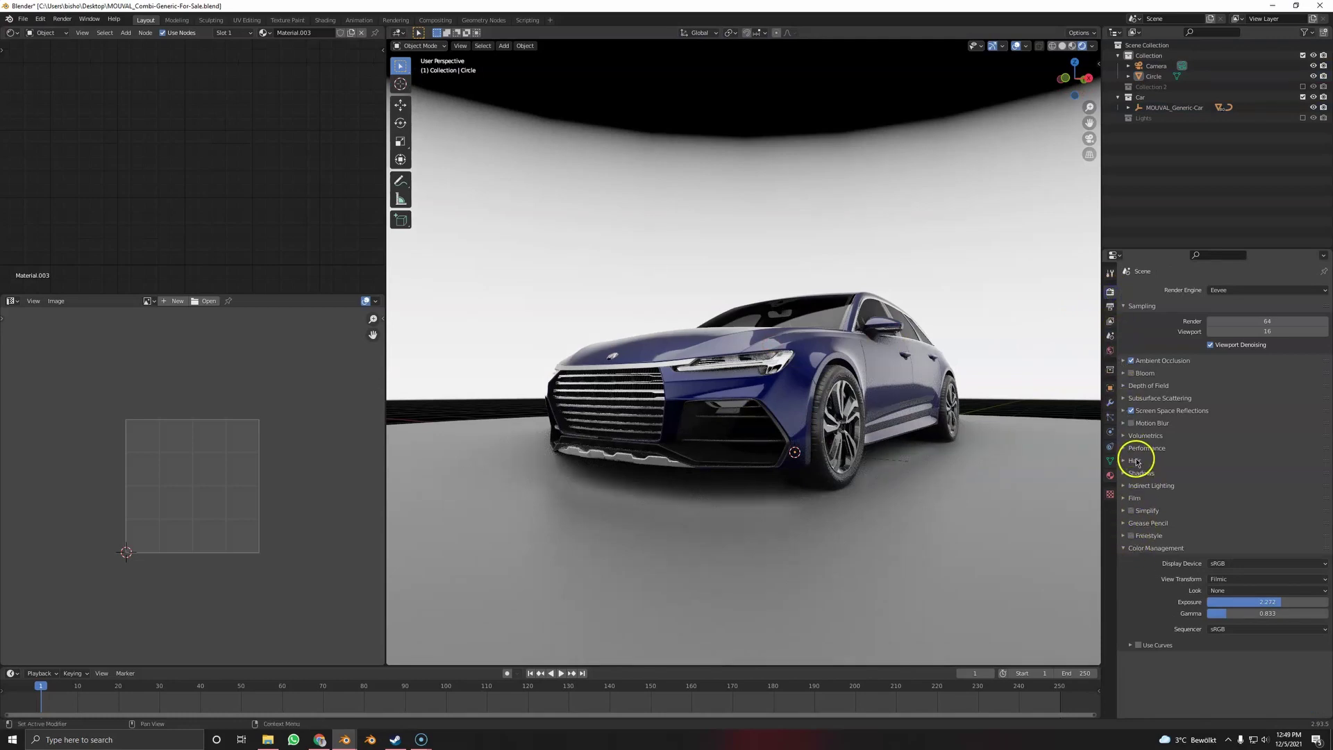
click(1134, 499)
click(1207, 525)
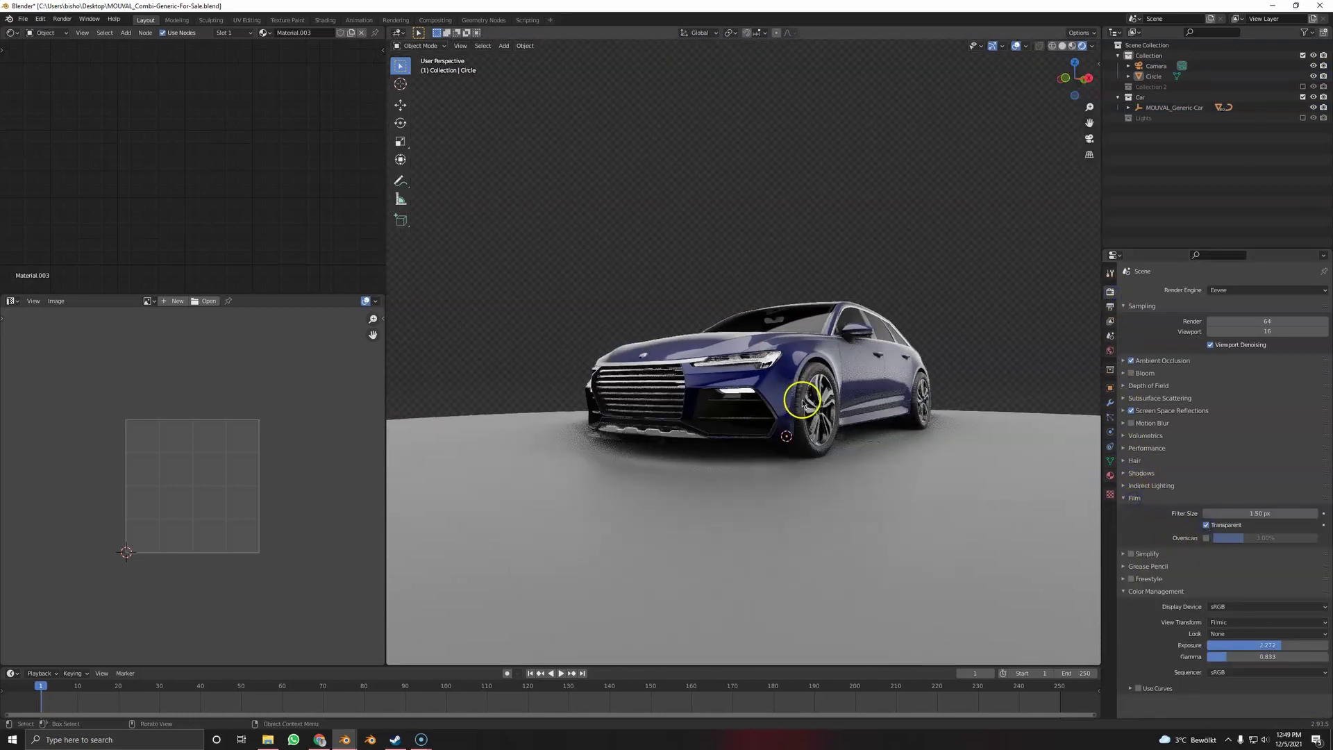
middle_drag(720, 352, 805, 345)
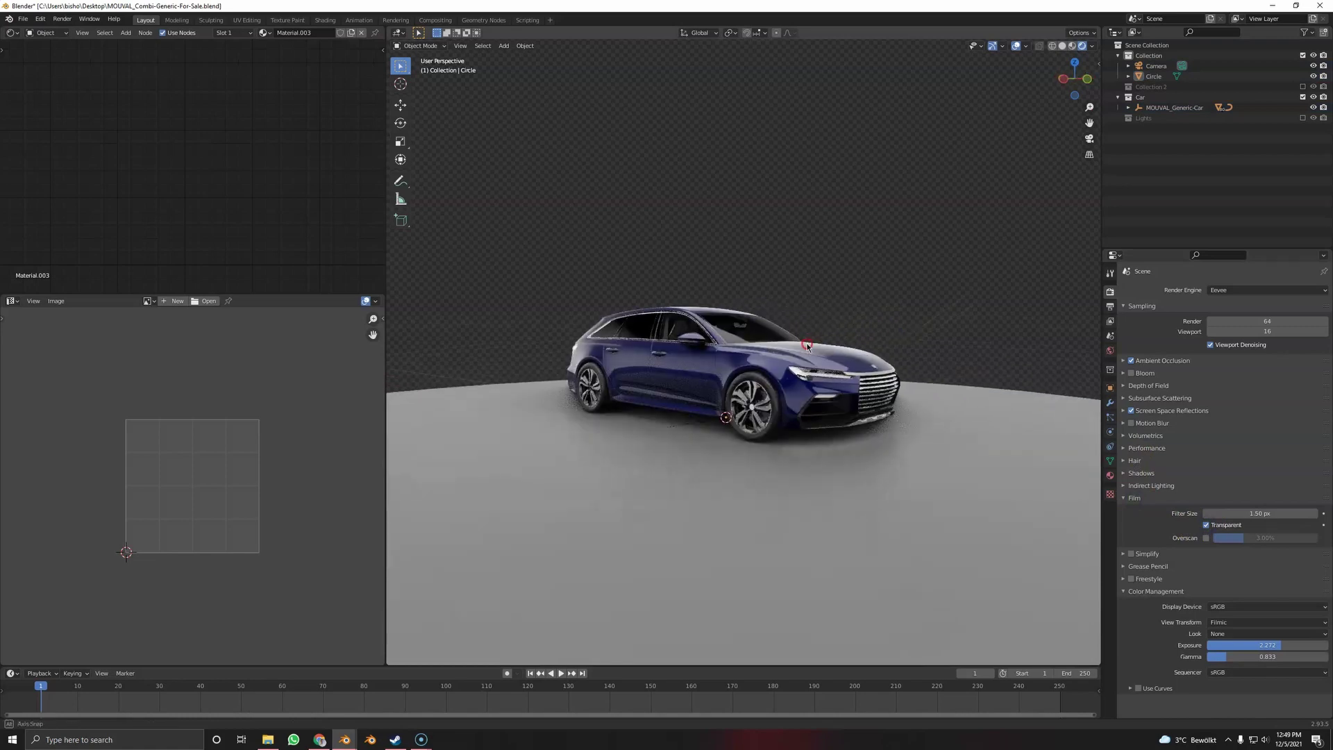
middle_drag(948, 369, 800, 415)
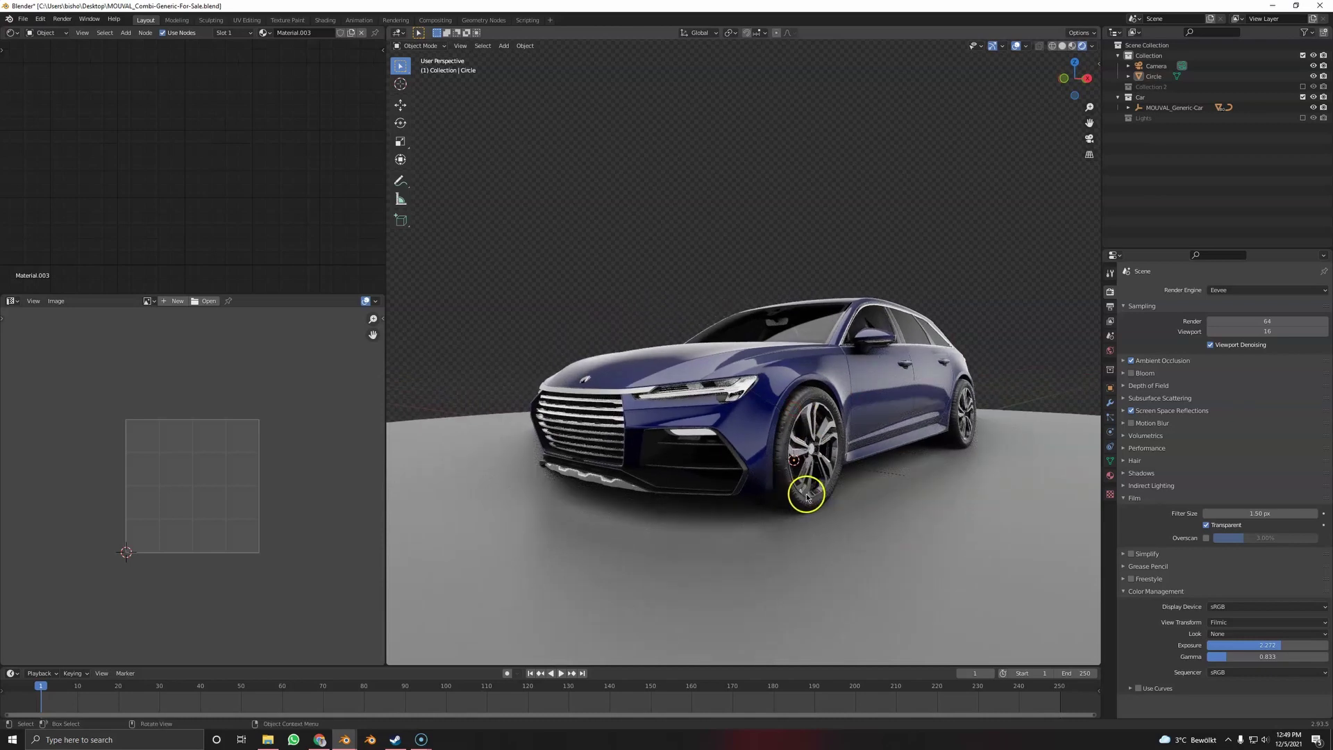